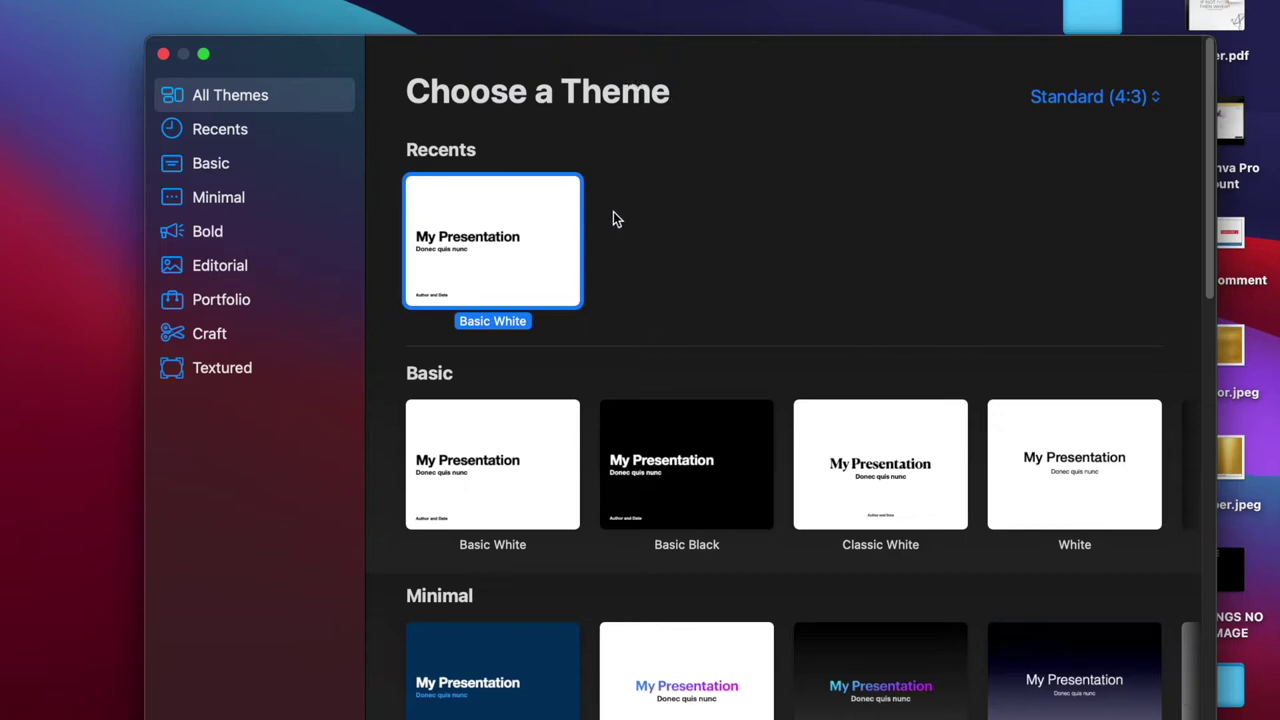
- Start a new untitled presentation from the Basic White theme
double_click(501, 258)
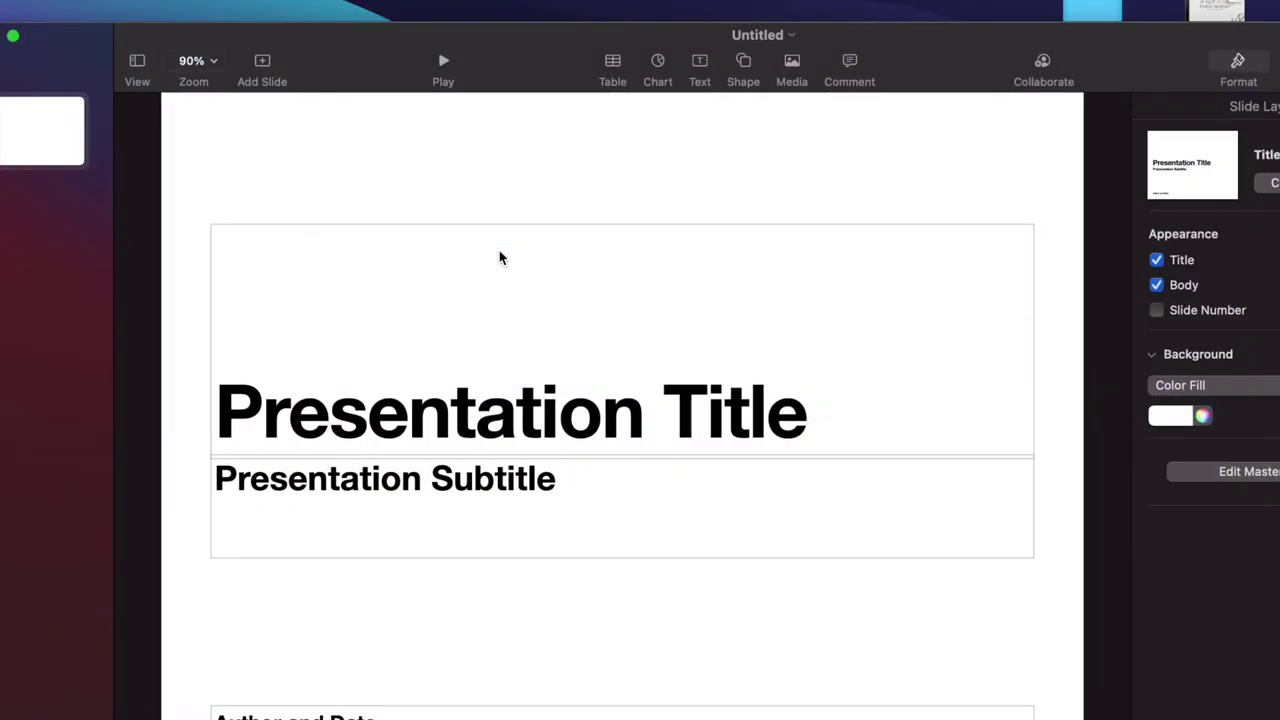
- Delete the title and subtitle placeholder boxes from the title slide
click(495, 321)
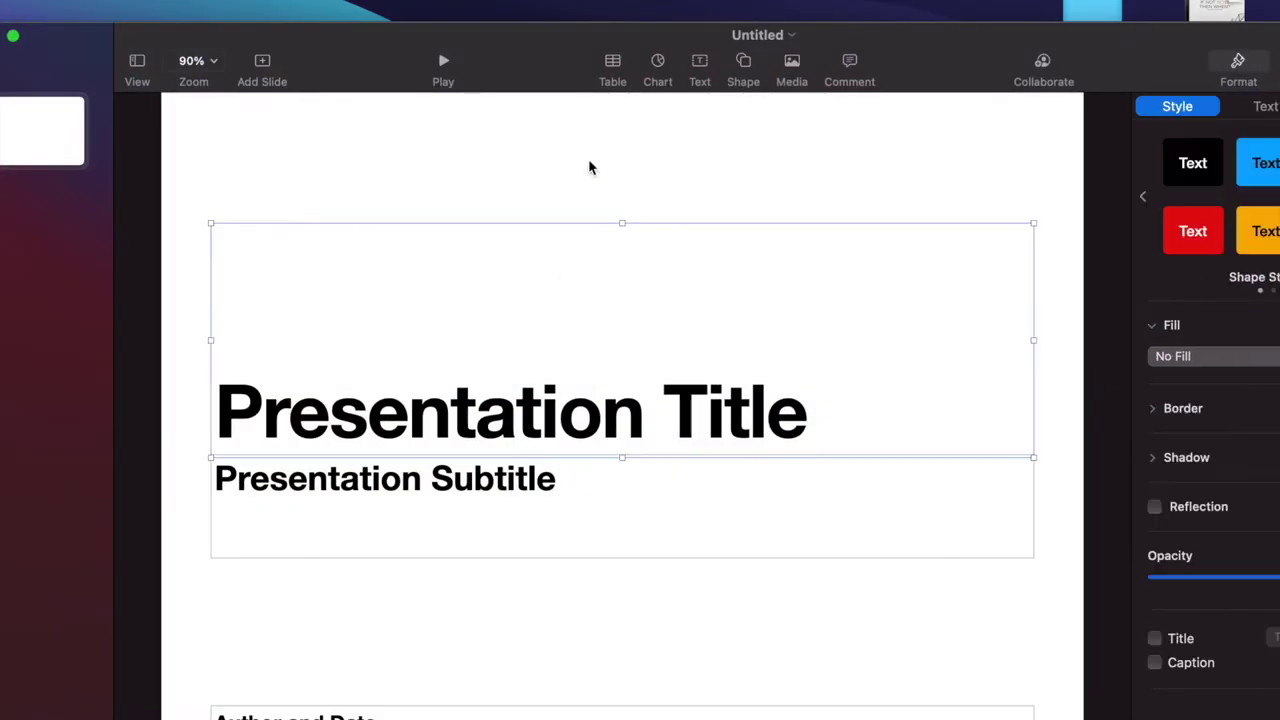
drag(553, 56, 563, 14)
click(447, 540)
click(487, 351)
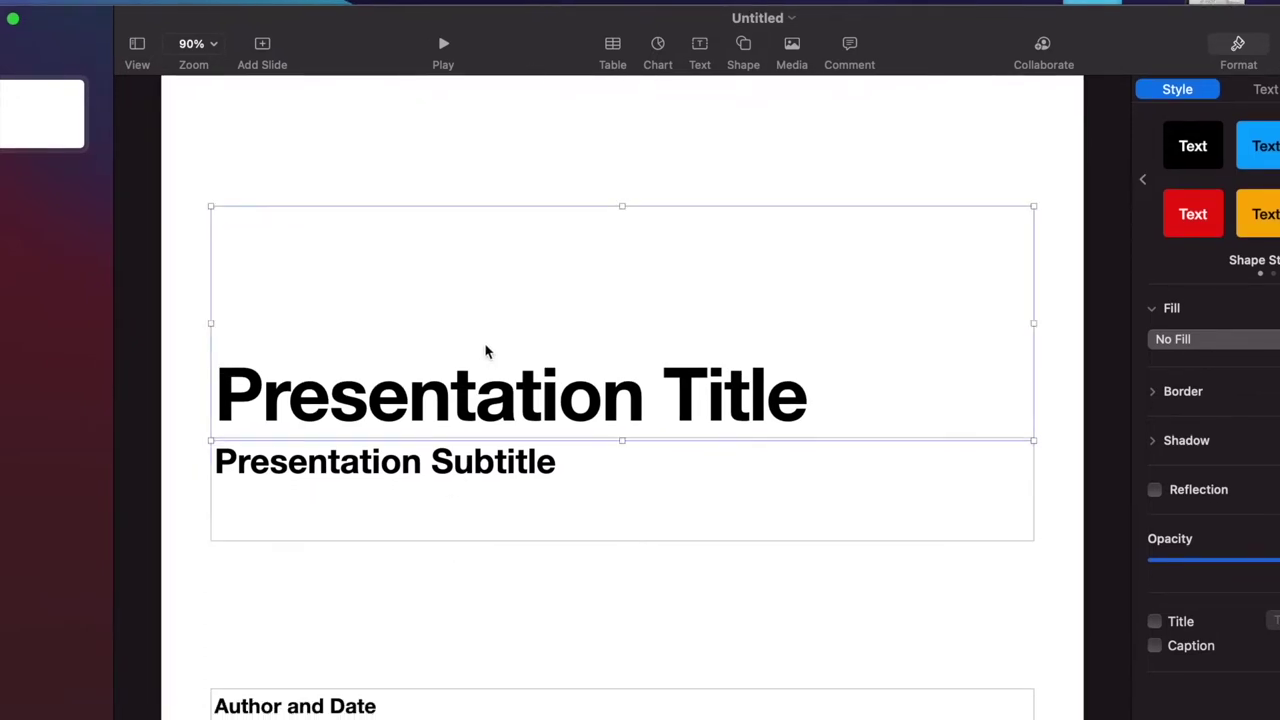
key(Delete)
click(449, 494)
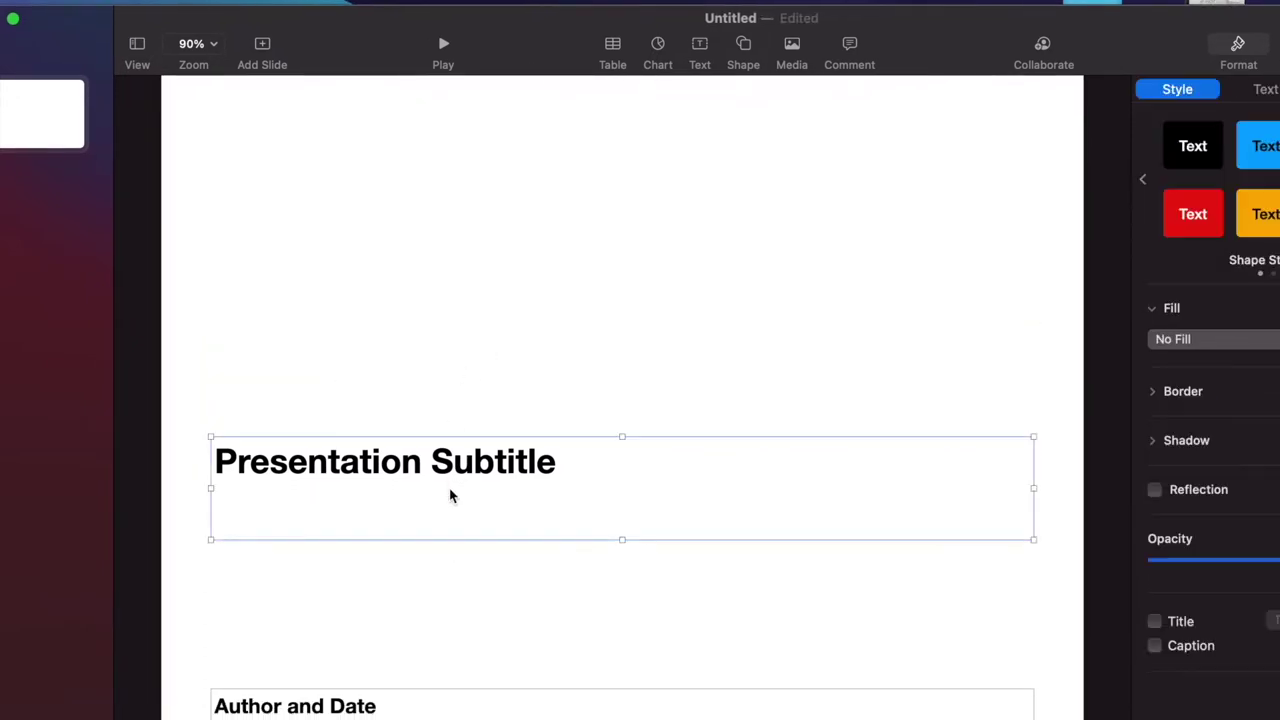
key(Delete)
- Remove the Author and Date box so the slide is blank
click(382, 710)
key(Delete)
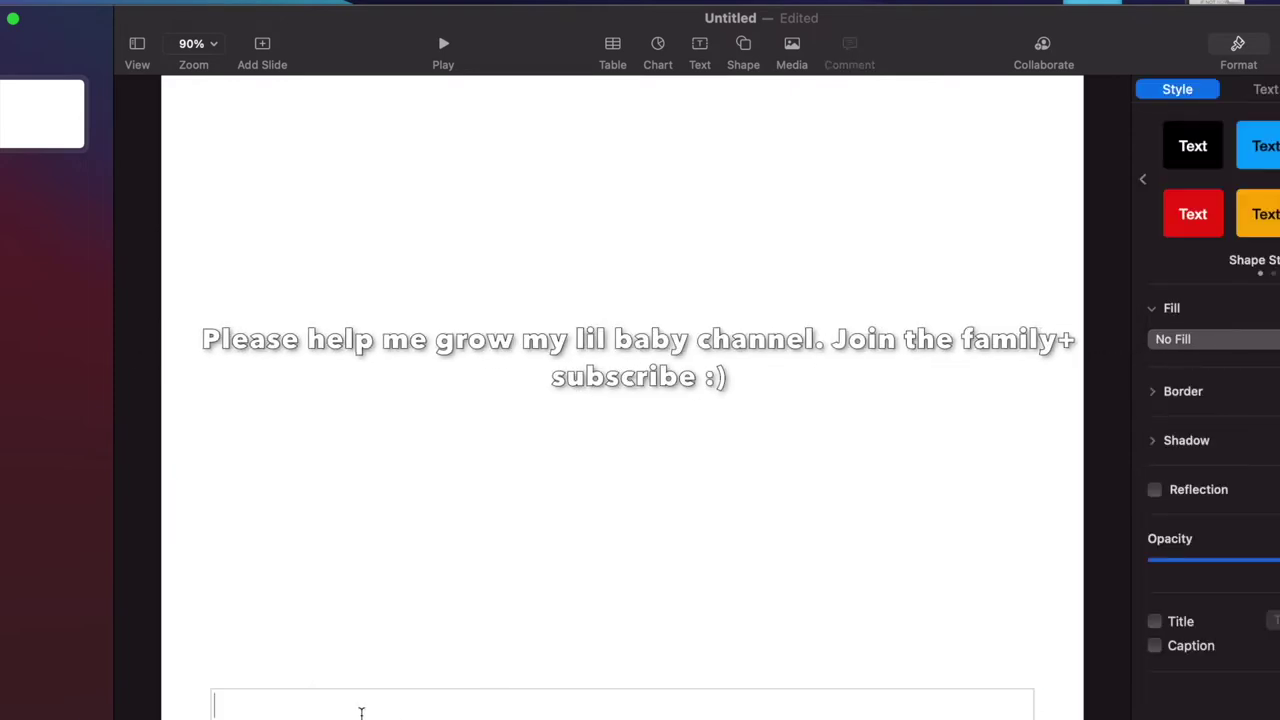
click(340, 646)
click(366, 691)
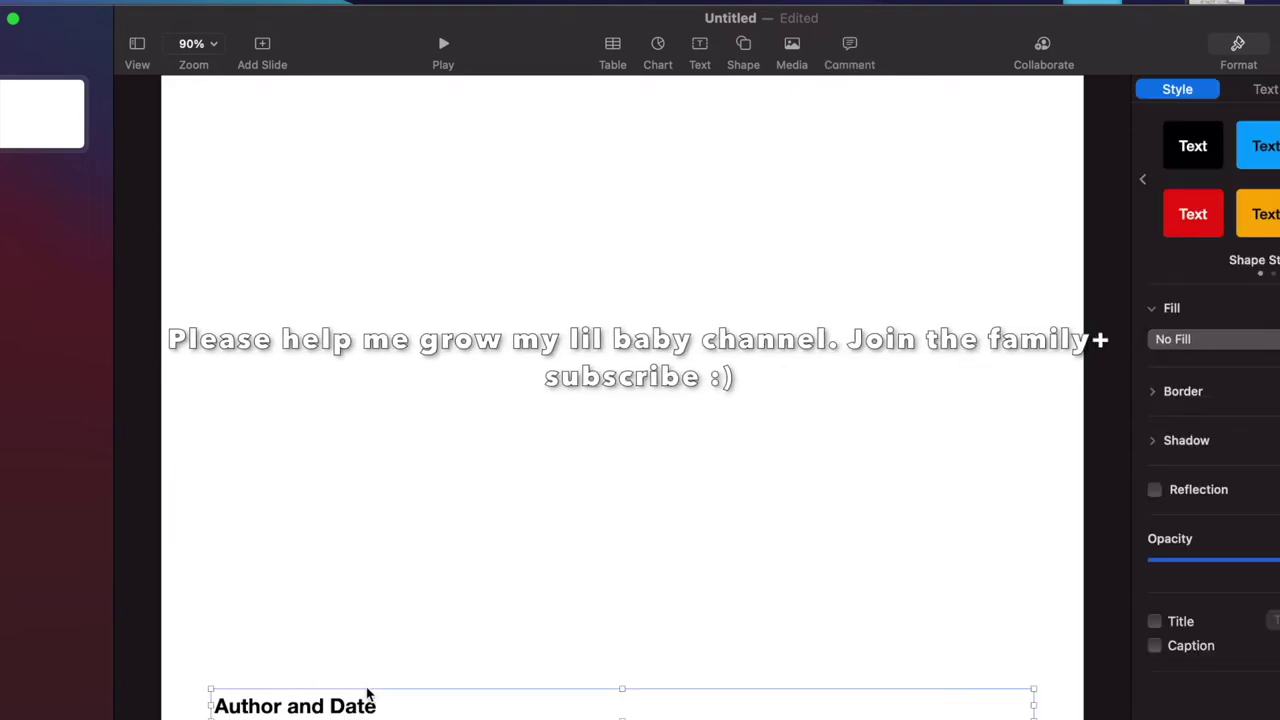
key(Delete)
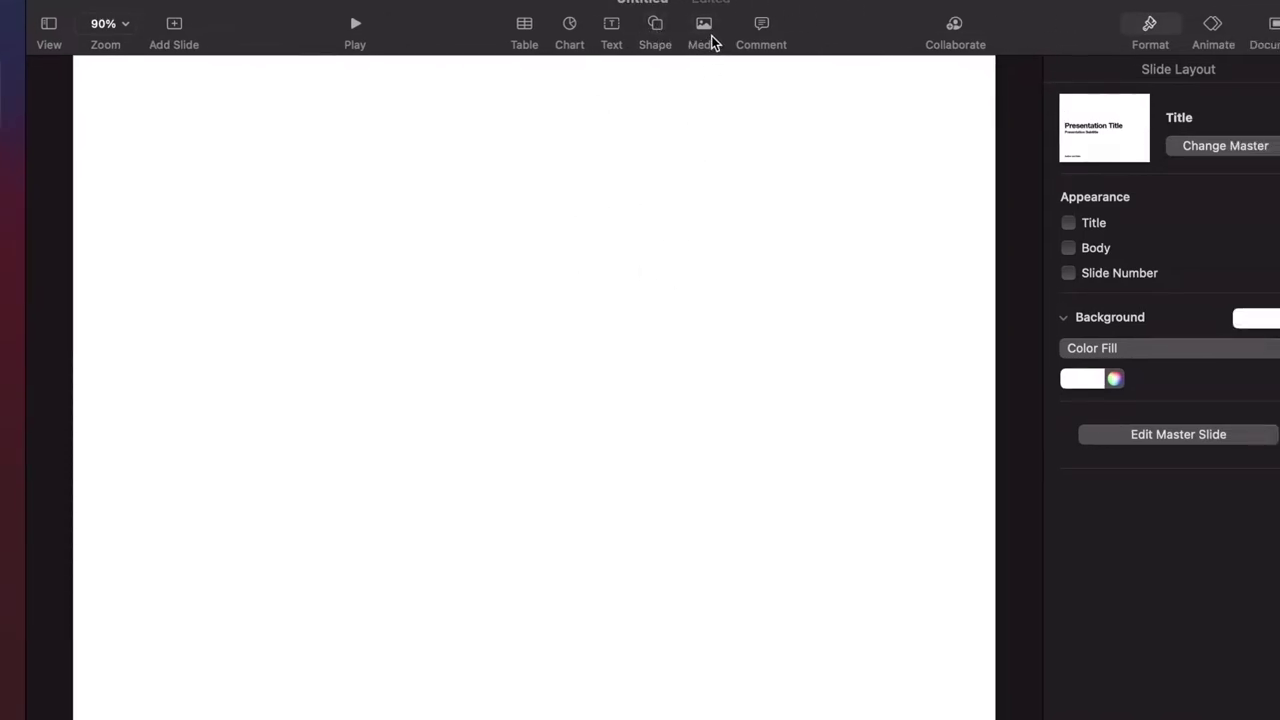
- Insert a rounded square and resize it into a thin 153 × 25 pt bar
click(660, 36)
click(722, 176)
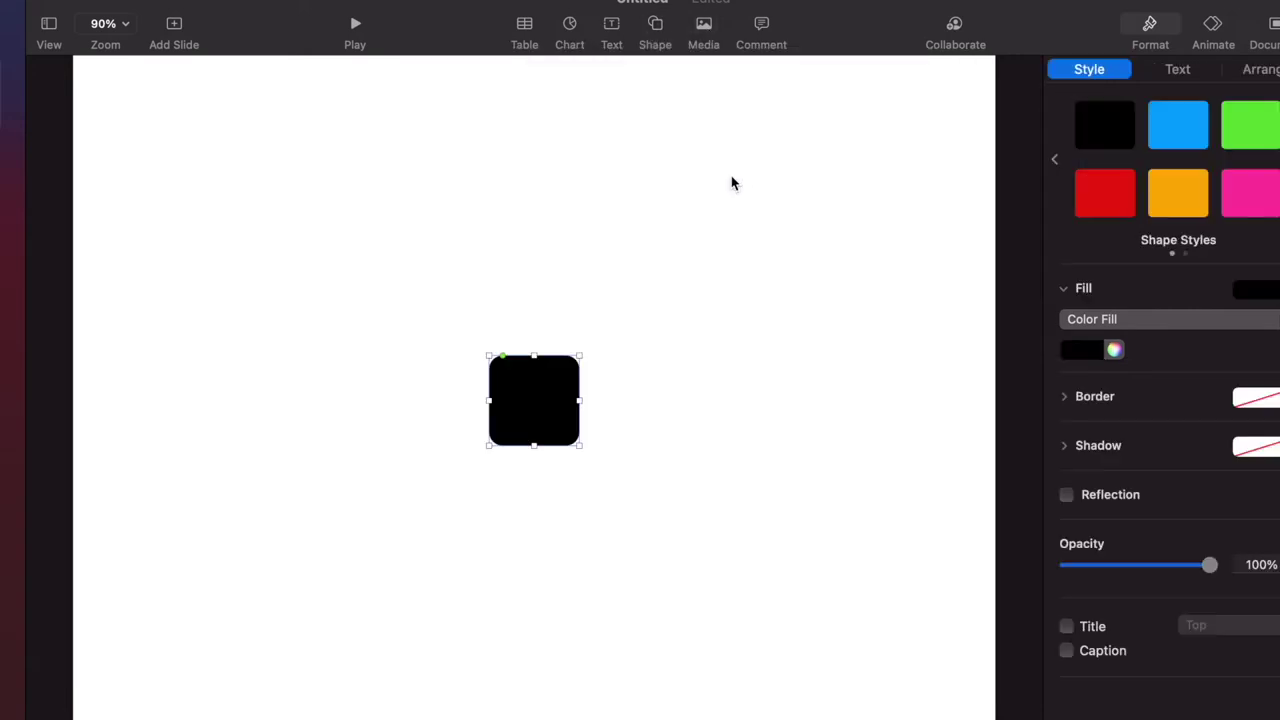
drag(526, 423, 665, 340)
drag(665, 391, 595, 324)
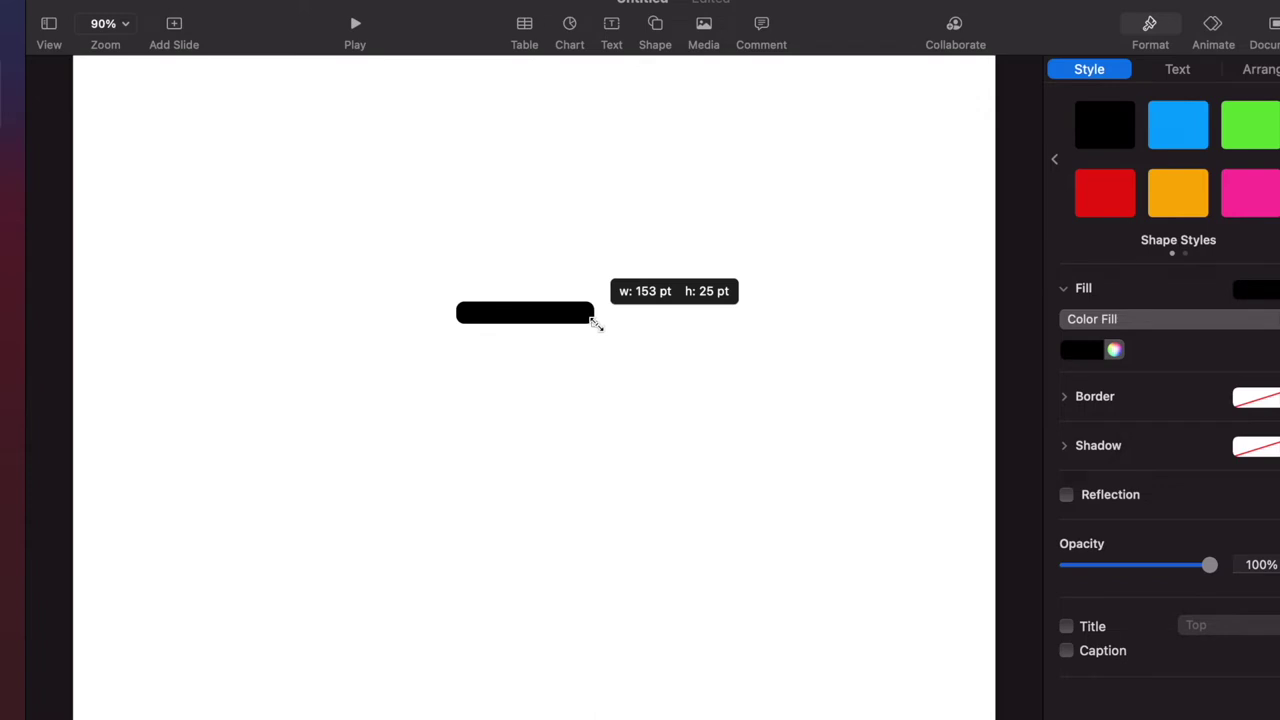
drag(595, 324, 595, 324)
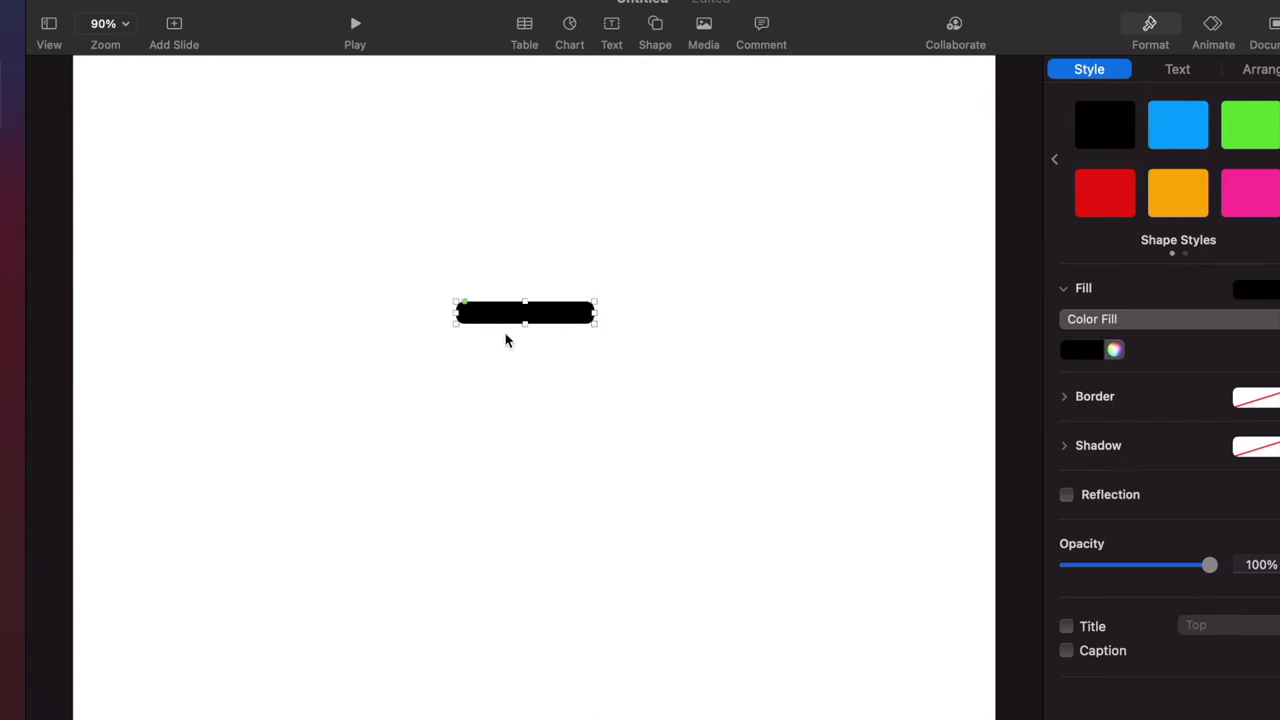
click(1120, 321)
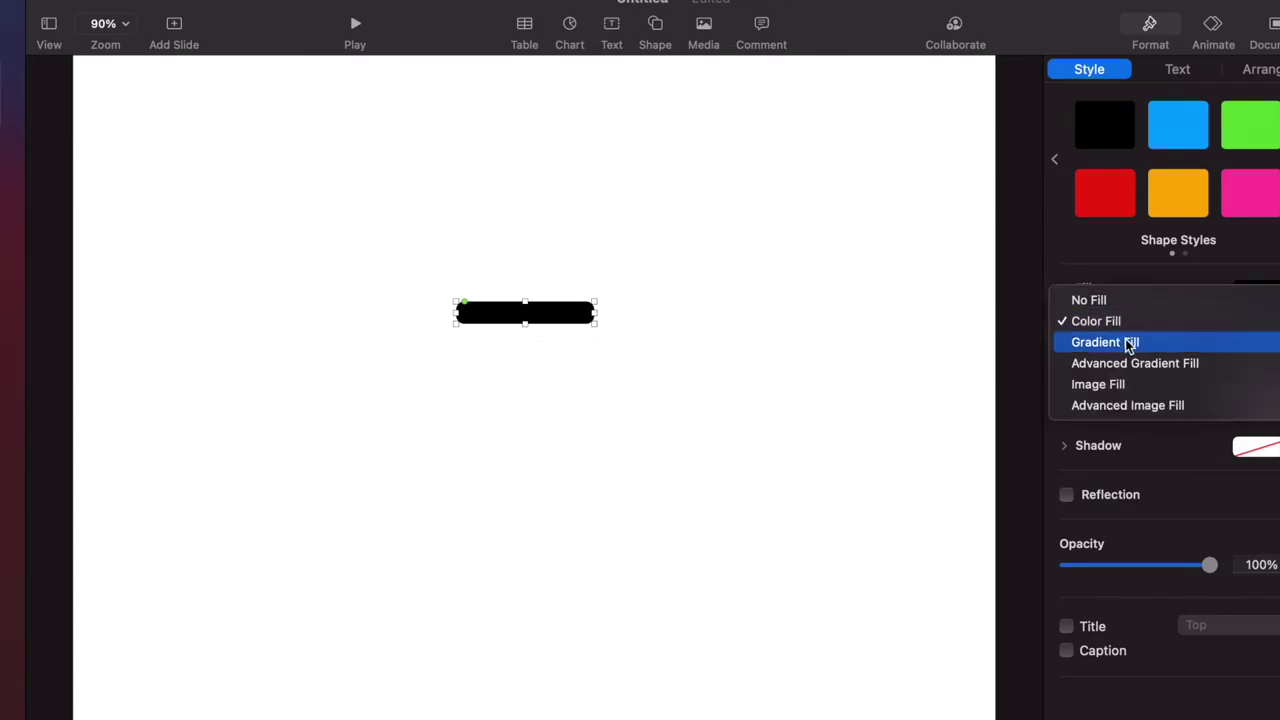
- Try a gradient fill on the bar with an orange-yellow first colour
click(1124, 342)
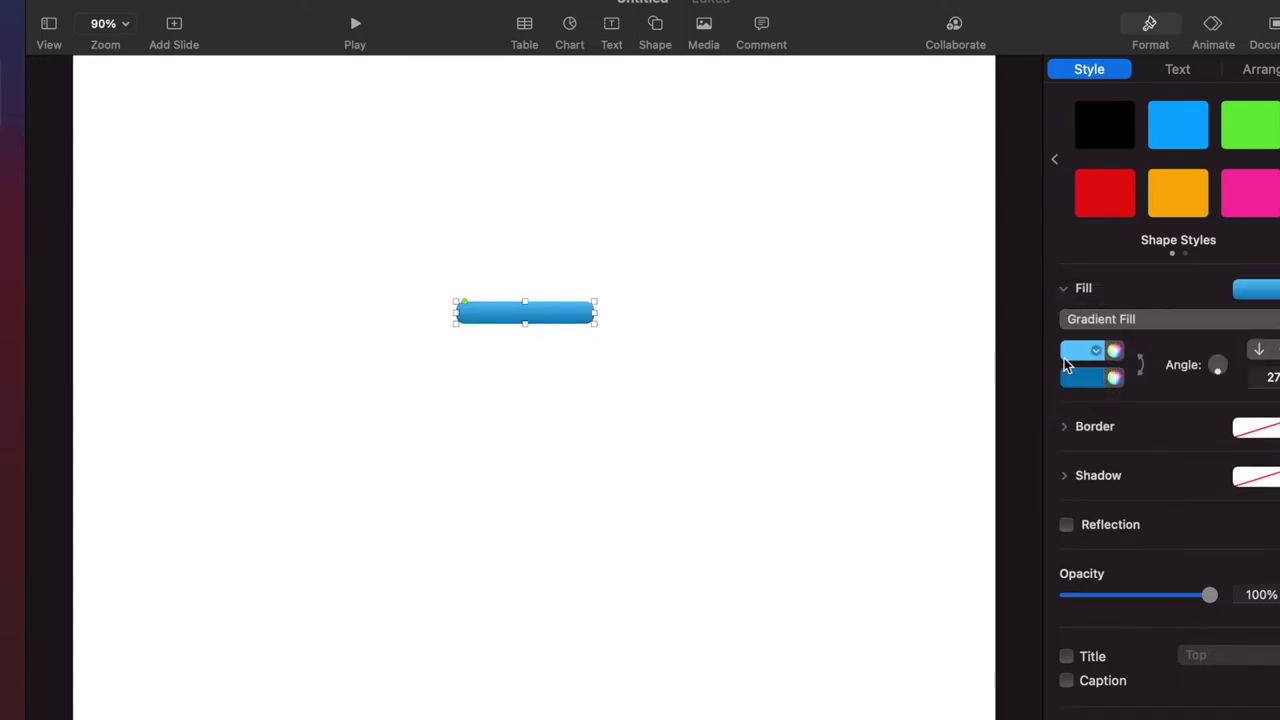
click(1089, 358)
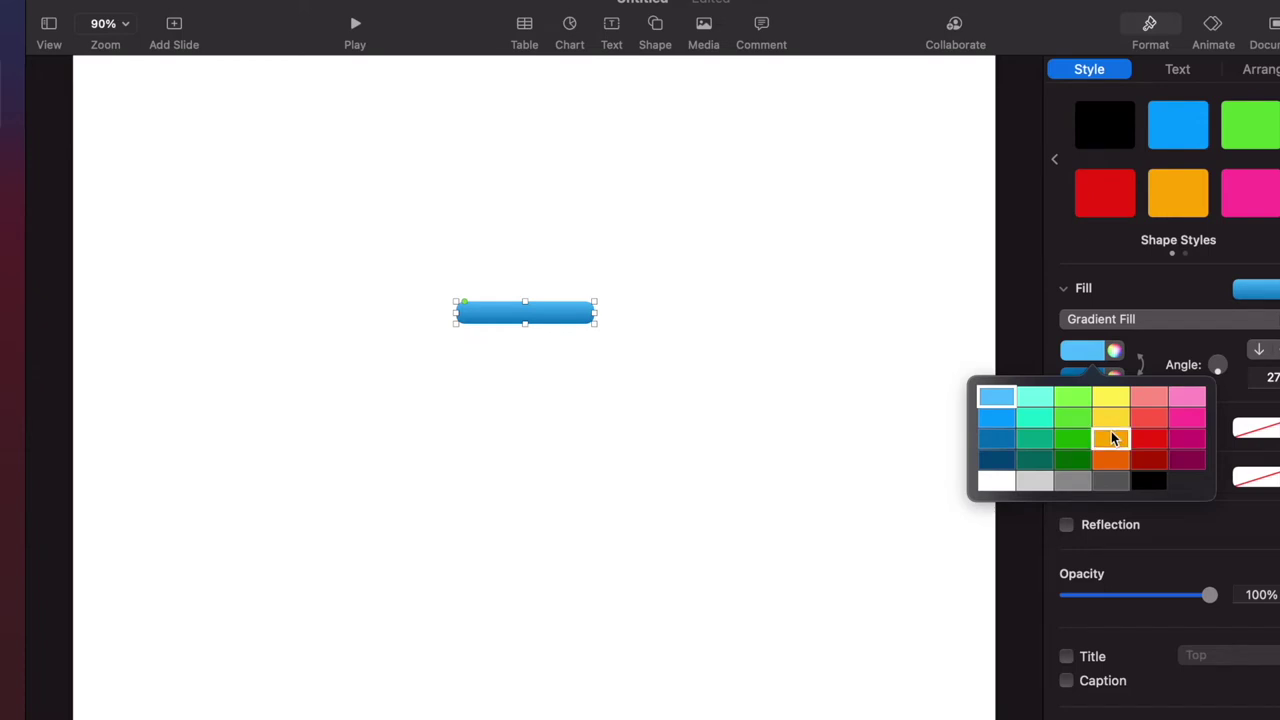
click(1111, 433)
click(1113, 378)
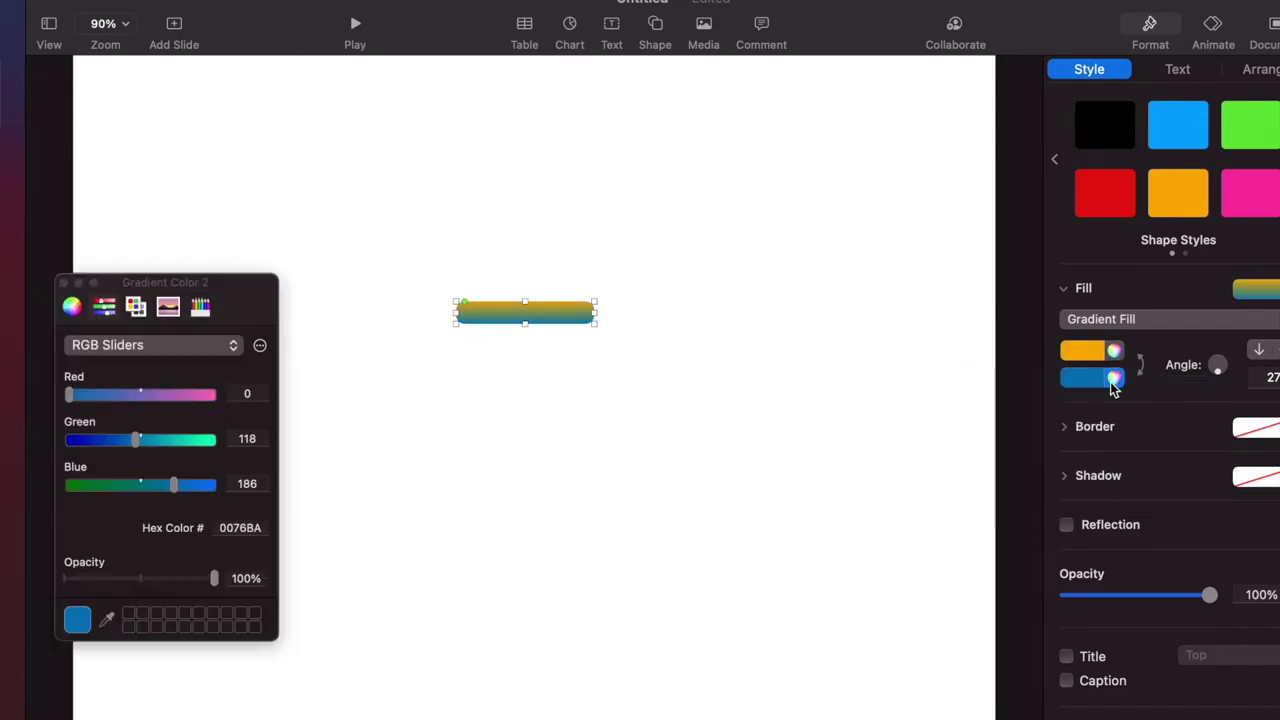
- Switch the bar to a solid orange FEAE00 colour fill
click(1147, 318)
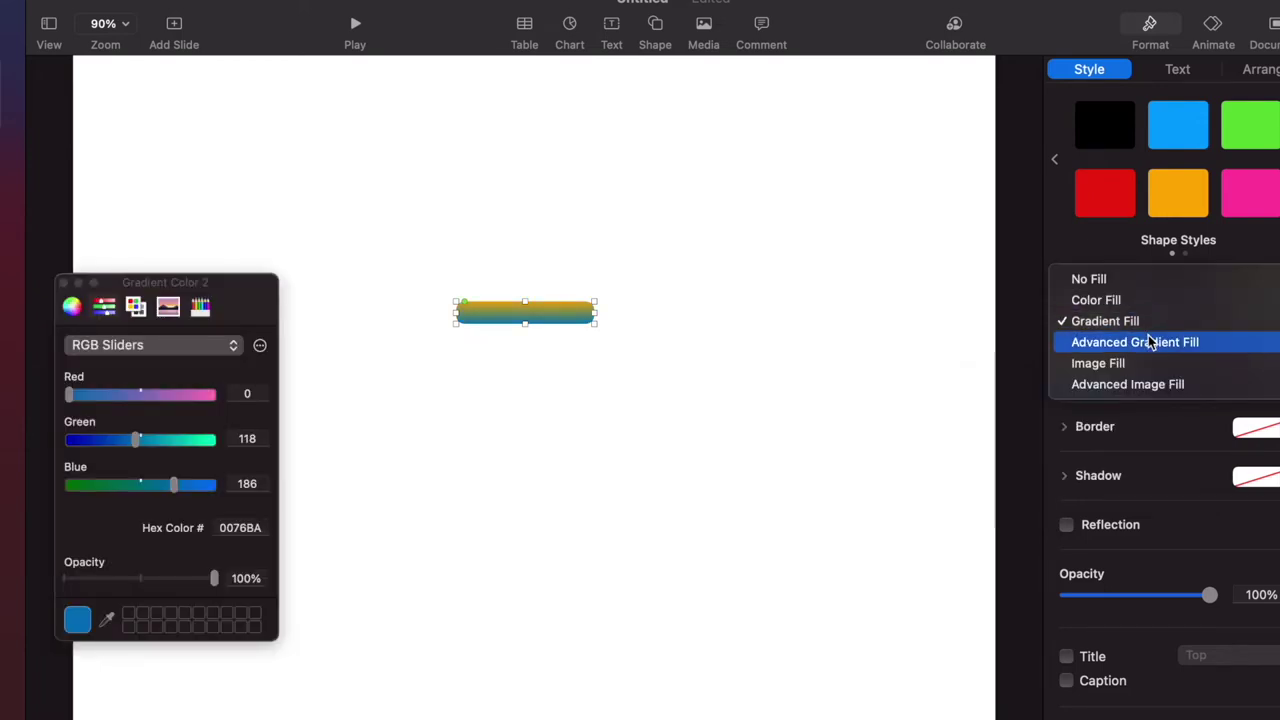
click(1139, 308)
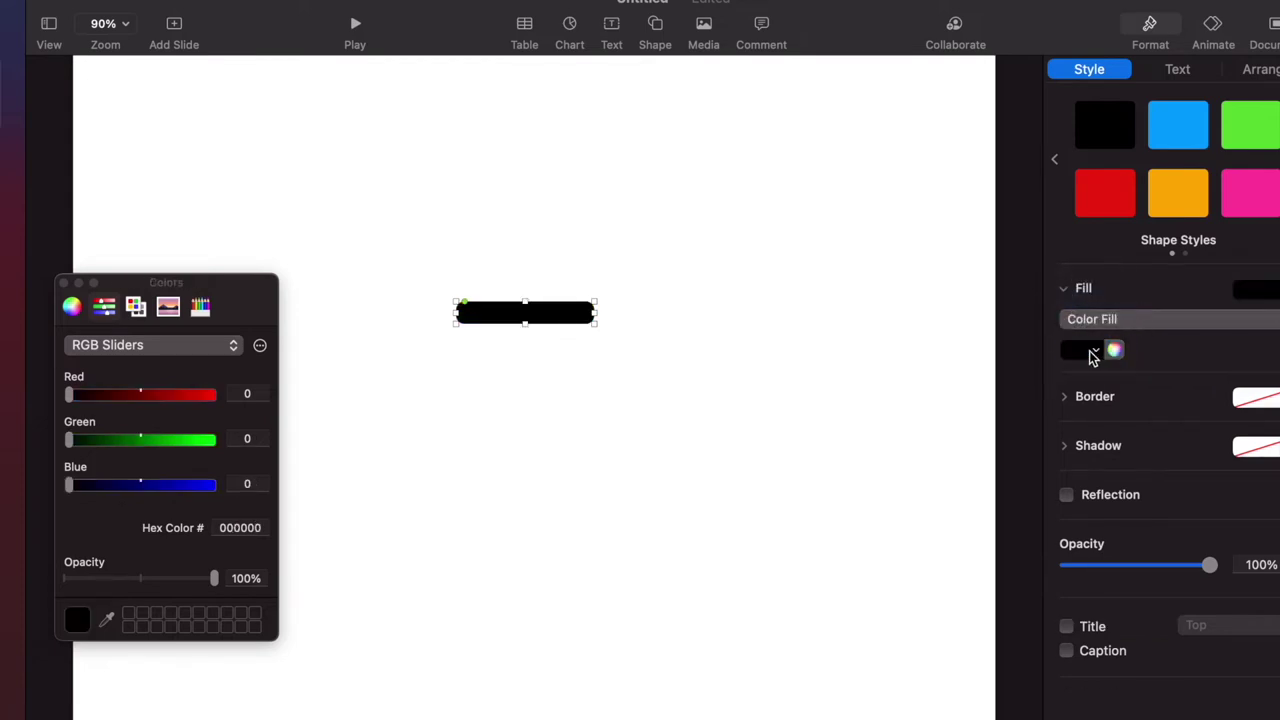
click(1092, 355)
click(1110, 440)
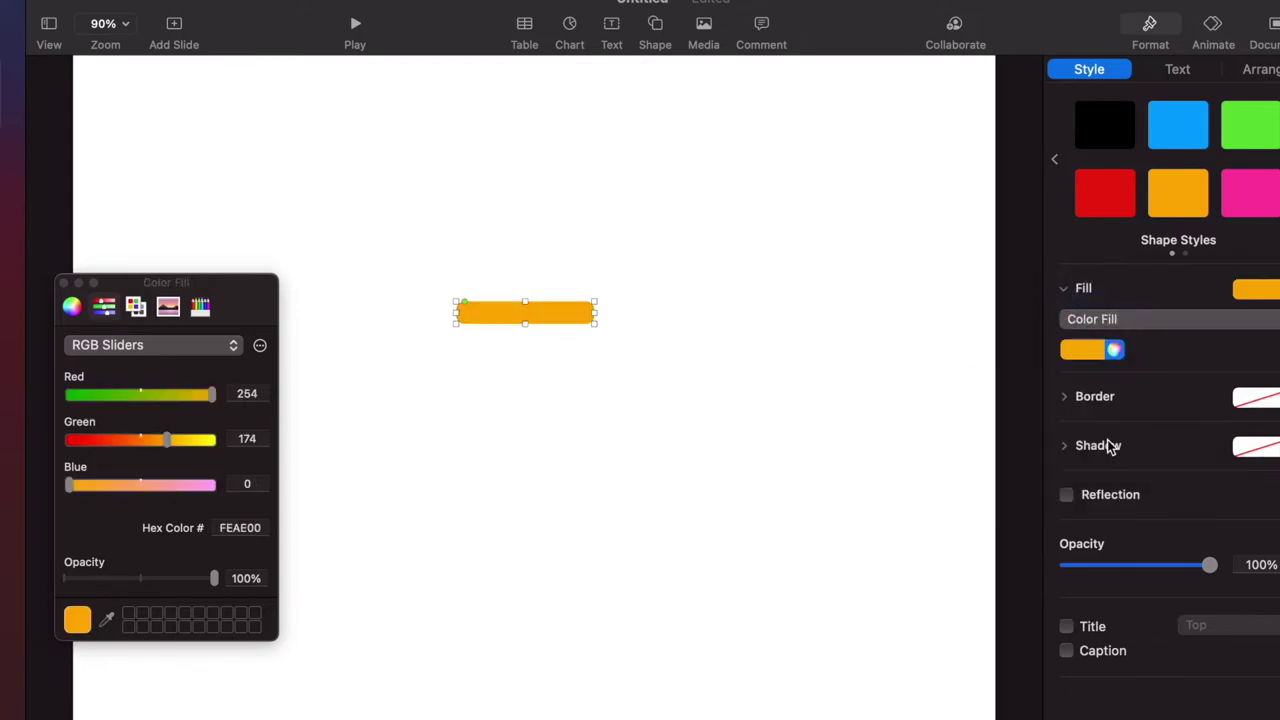
click(903, 406)
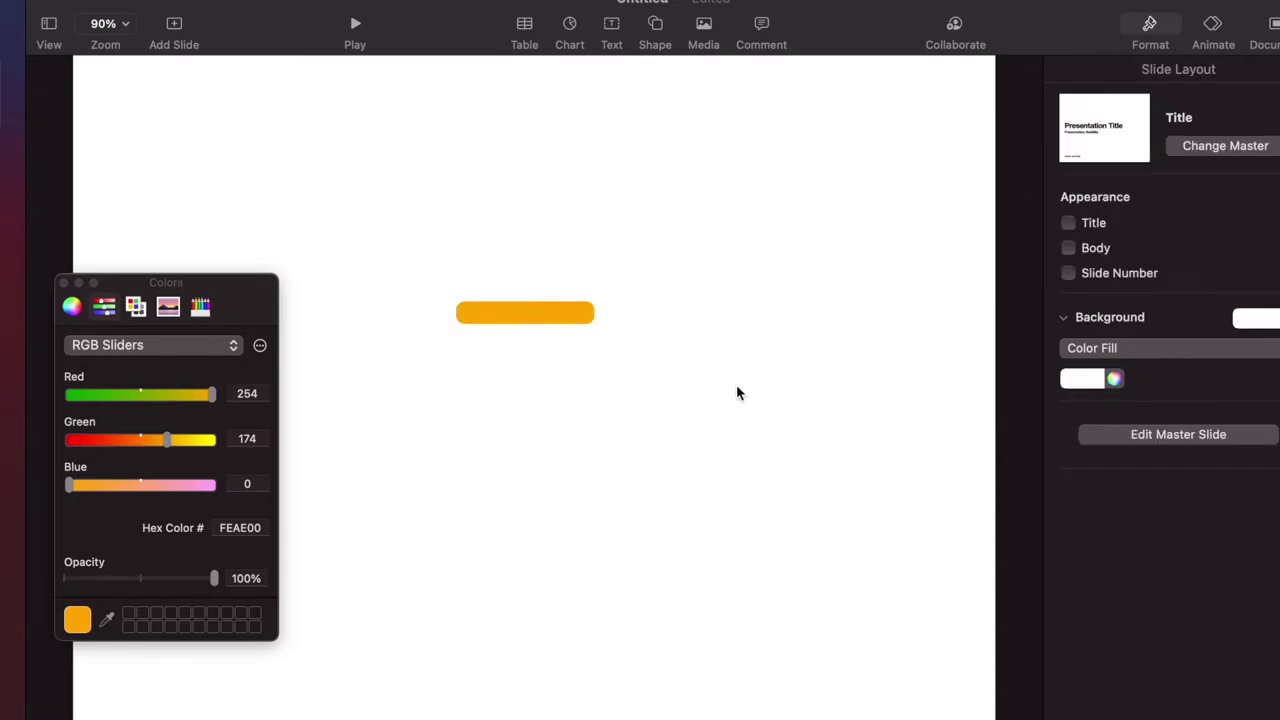
click(566, 321)
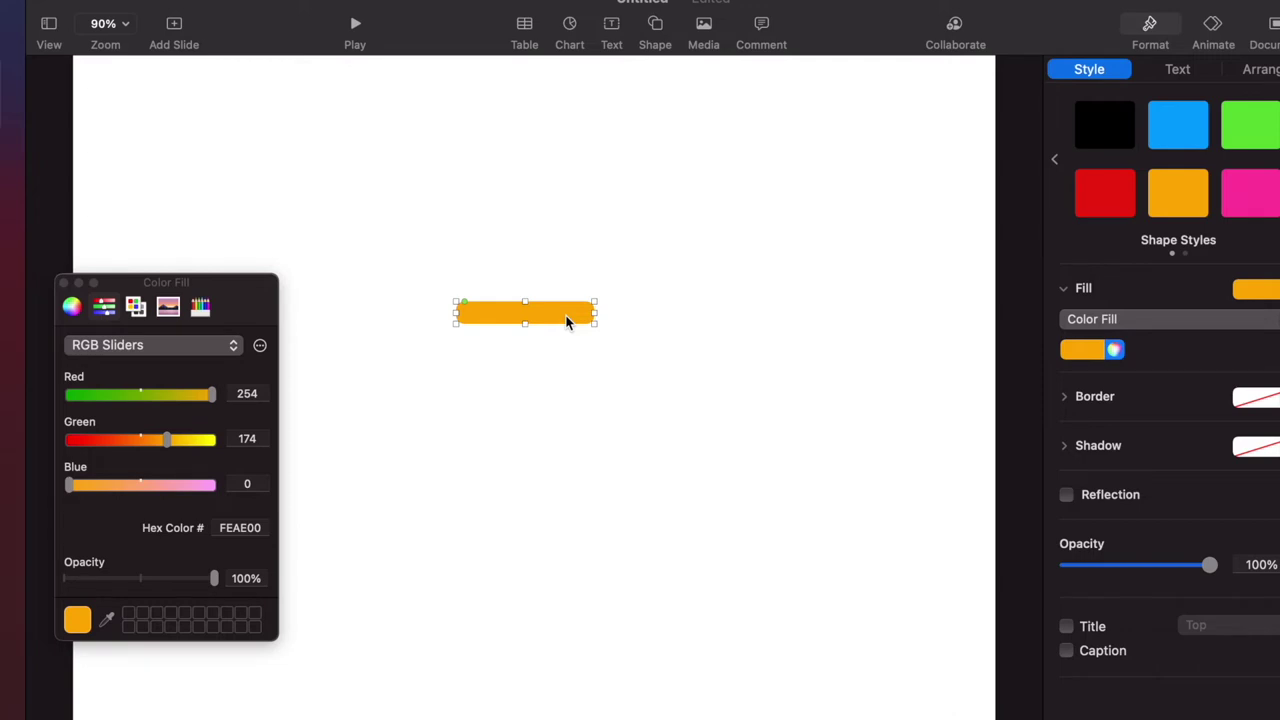
- Change the bar's fill type to Image Fill
click(1064, 289)
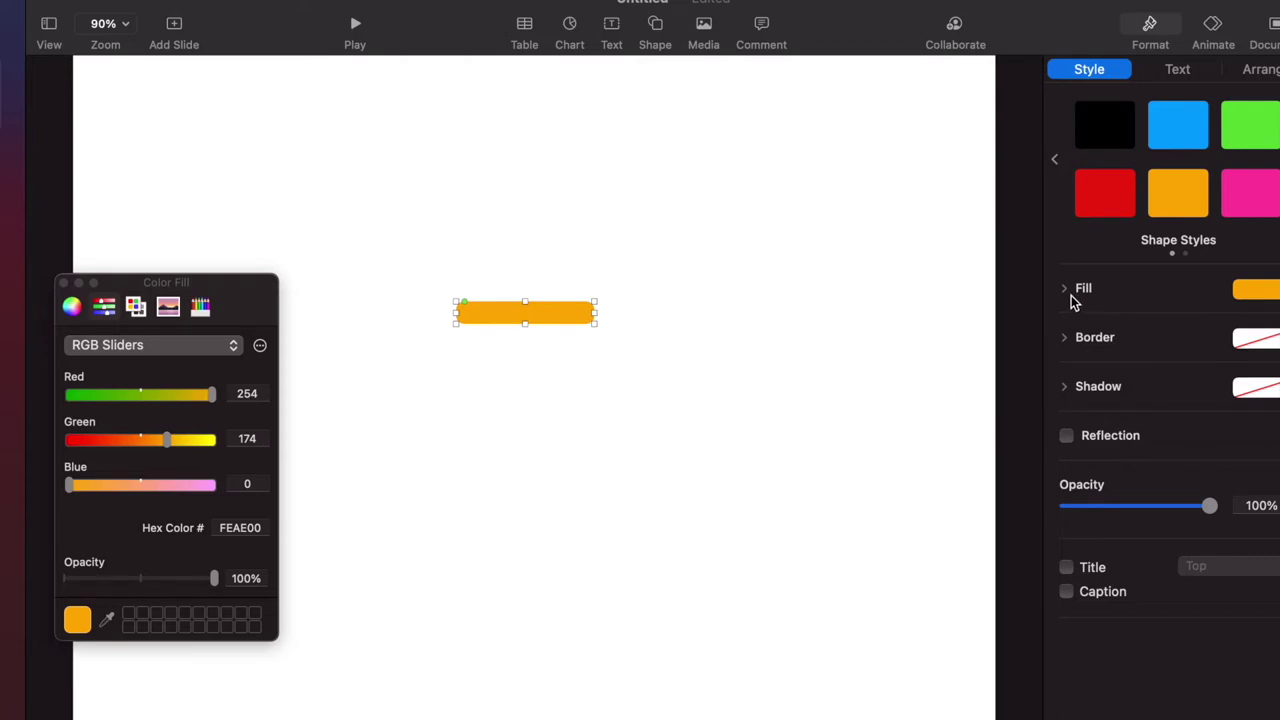
click(1072, 296)
click(1095, 319)
click(1120, 381)
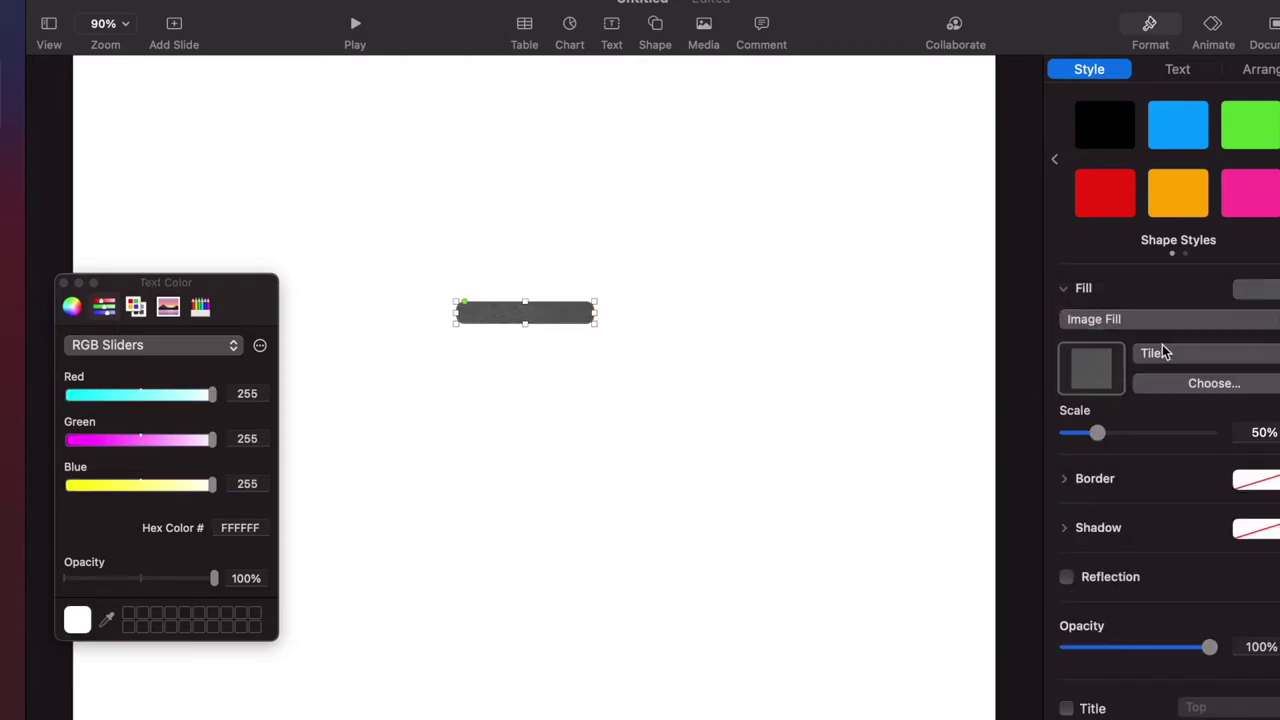
- Fill the bar with the gold paper.jpeg image from the Desktop
click(1156, 378)
click(271, 273)
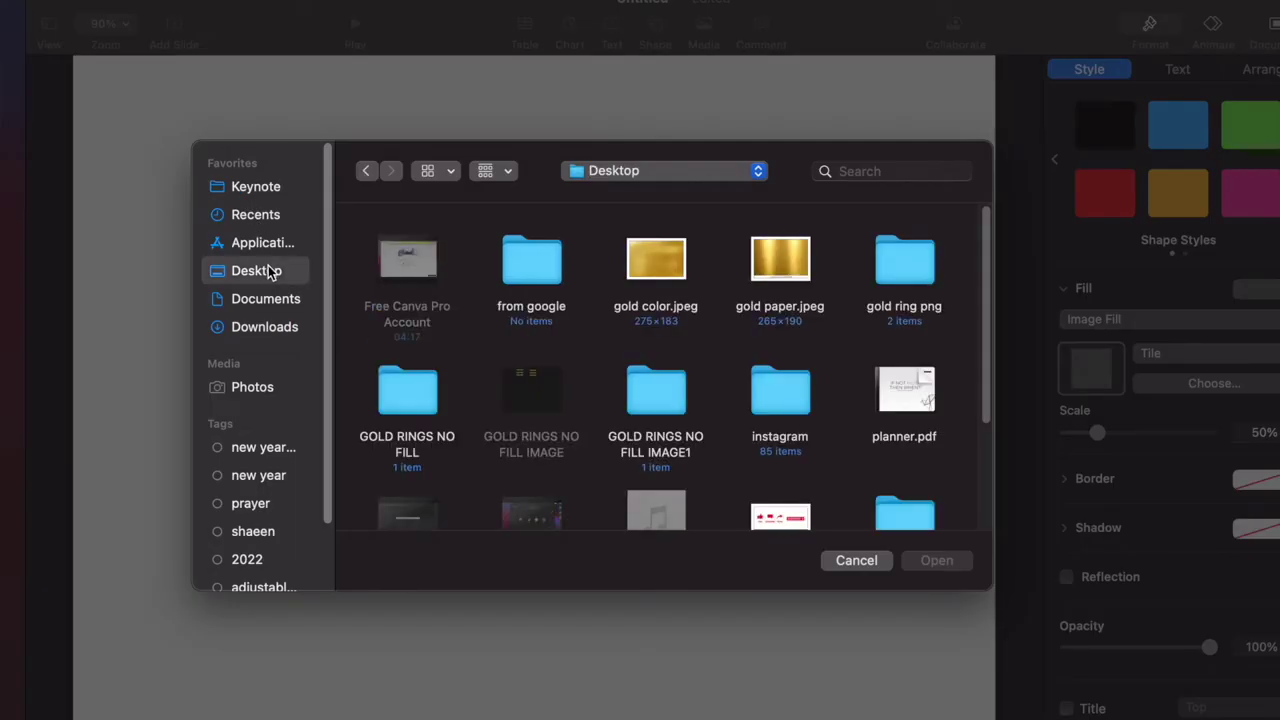
click(768, 285)
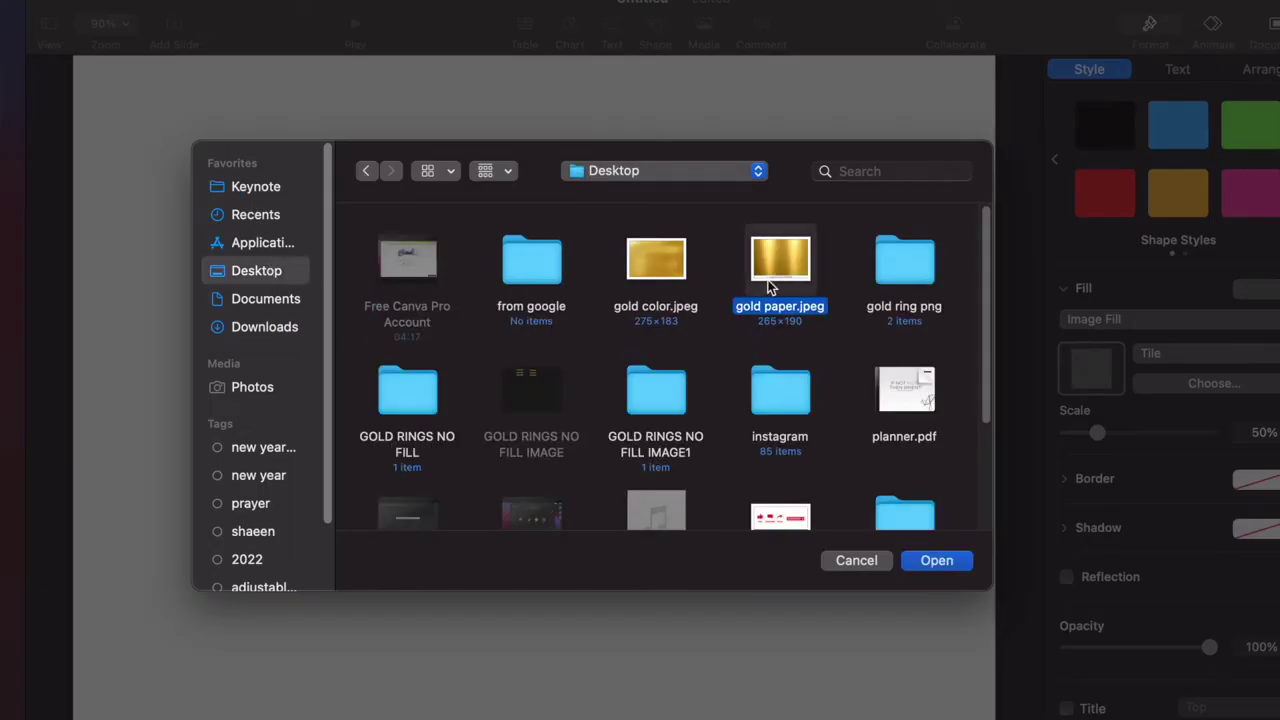
click(935, 560)
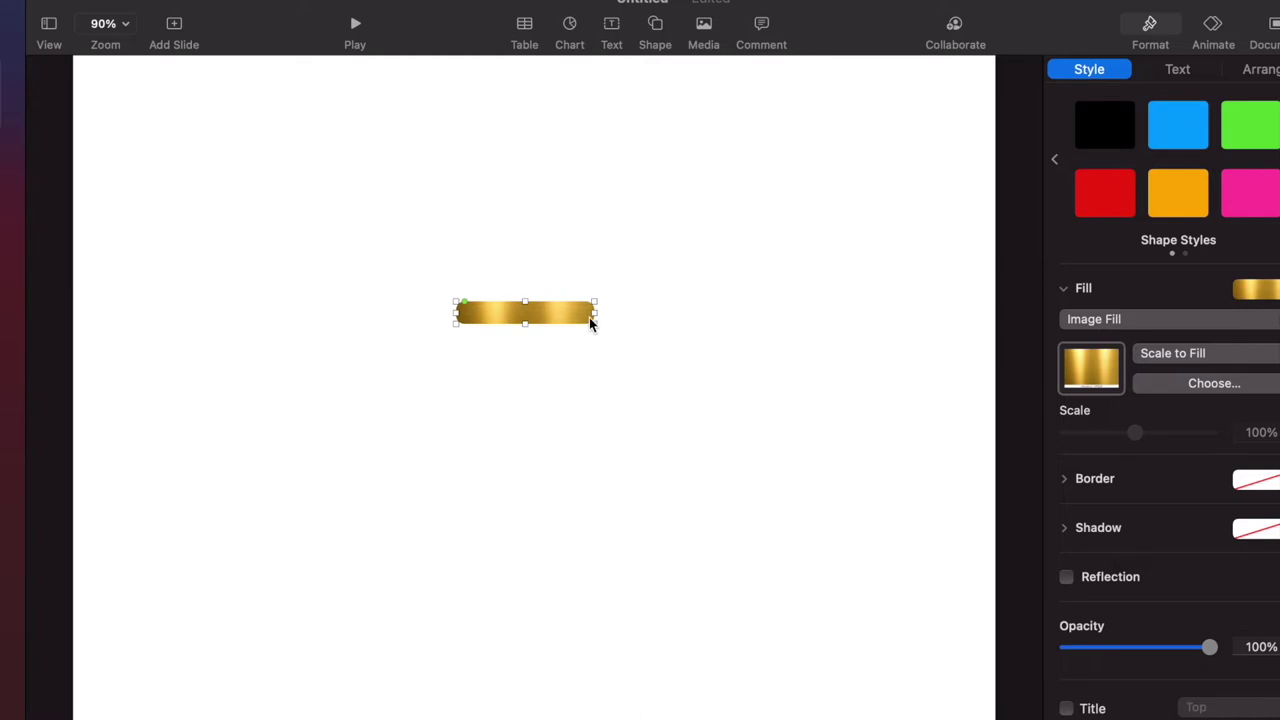
- Give the gold bar a drop shadow
click(1067, 481)
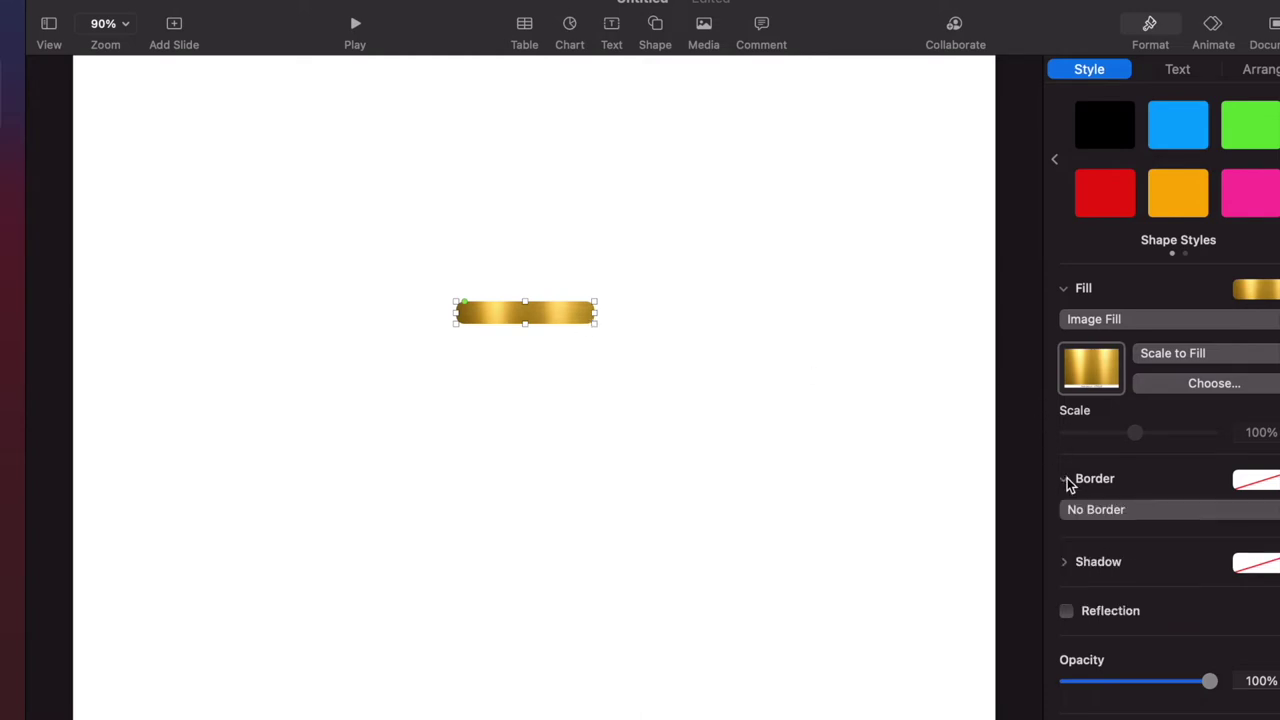
click(1066, 565)
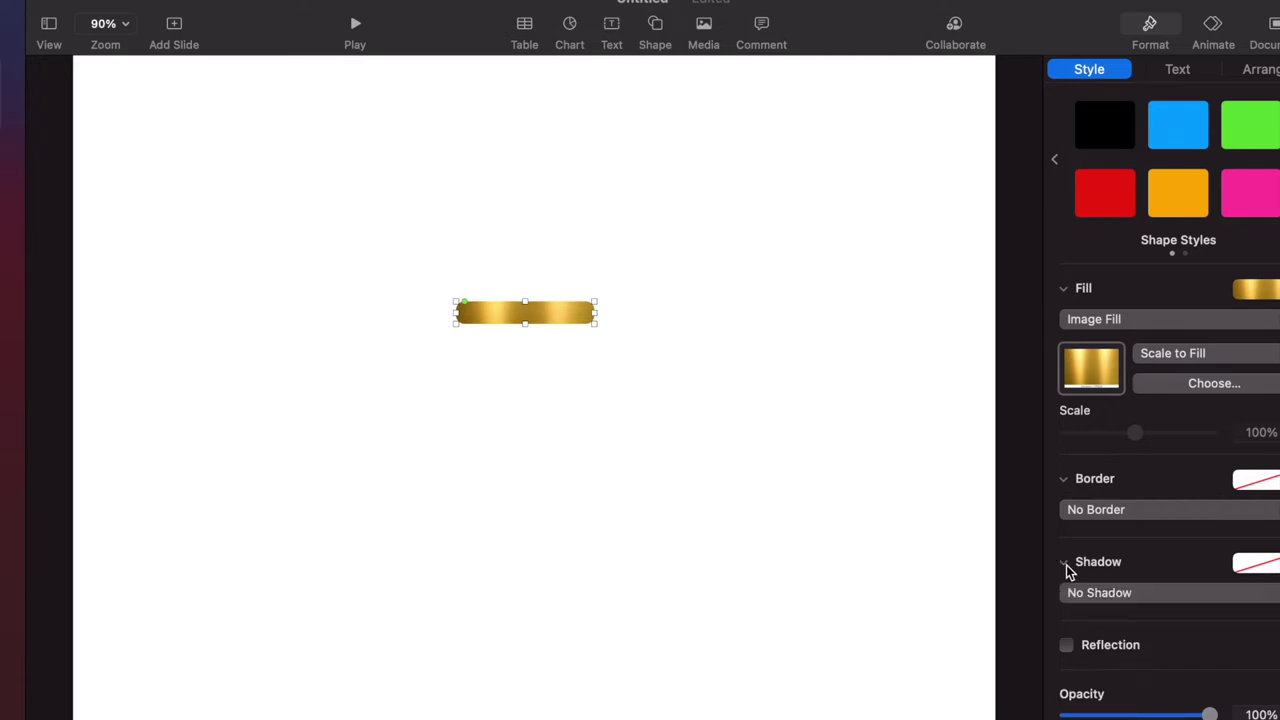
click(1108, 593)
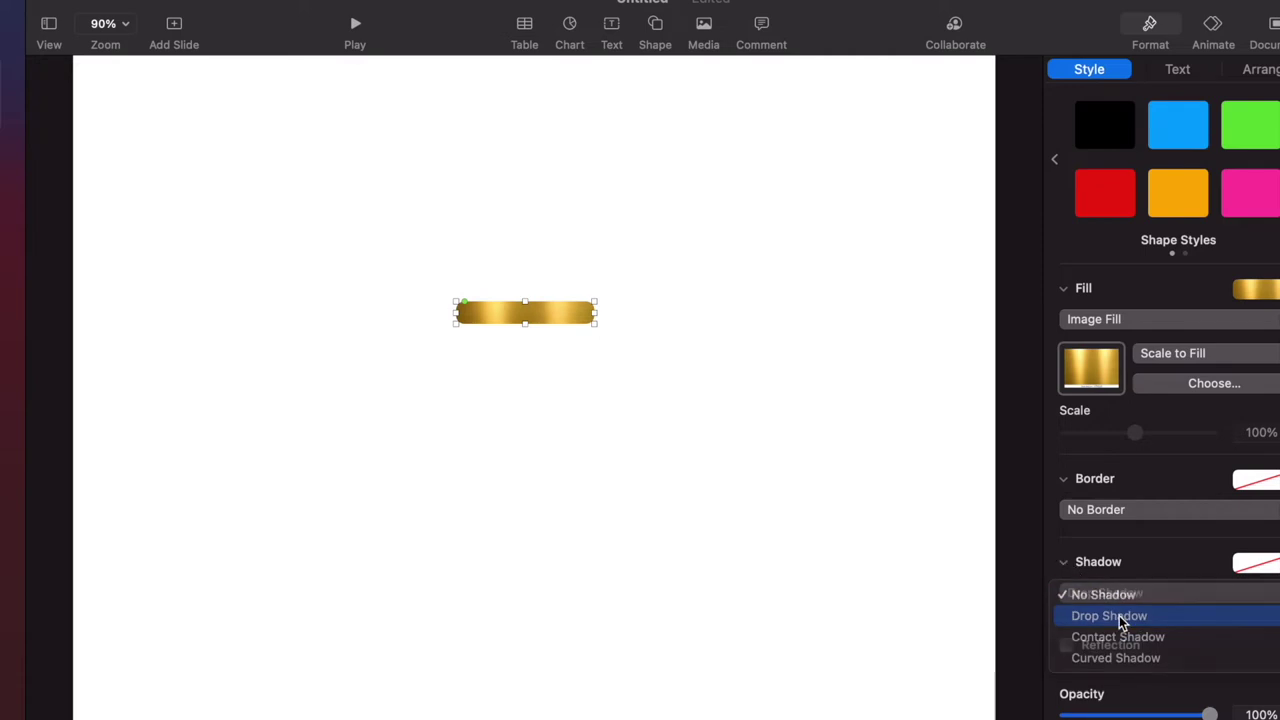
click(1122, 623)
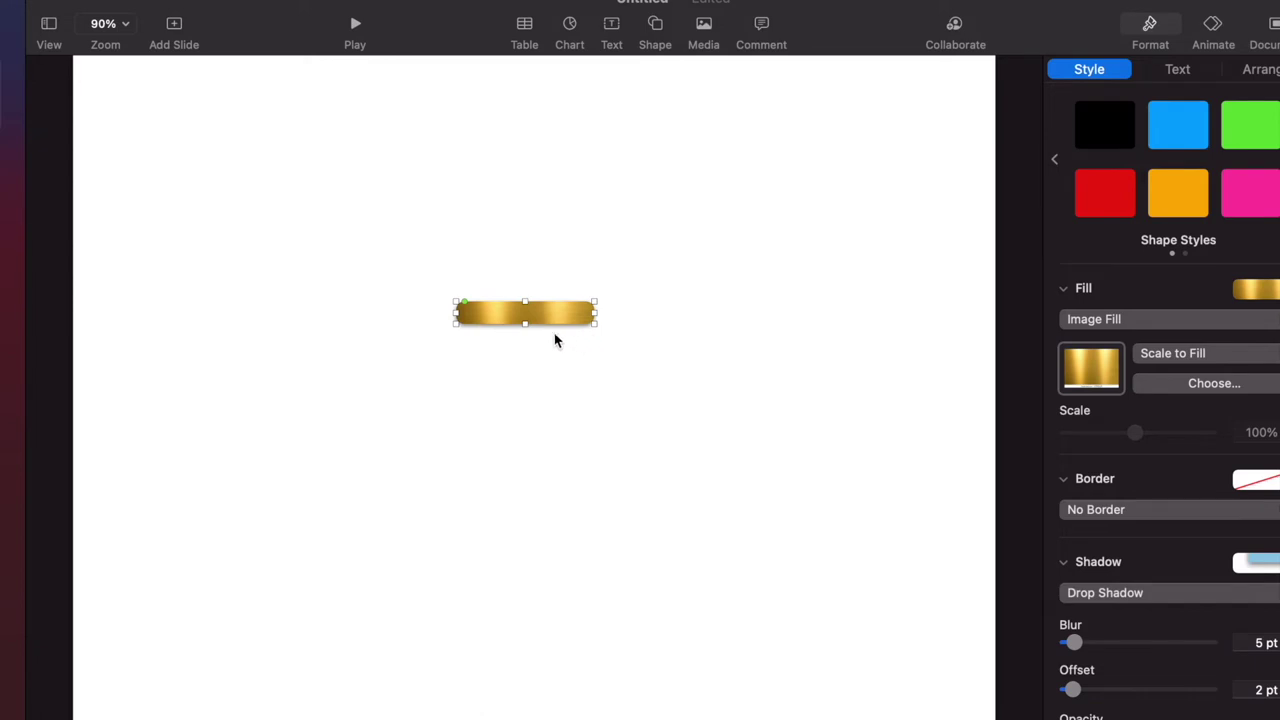
click(538, 362)
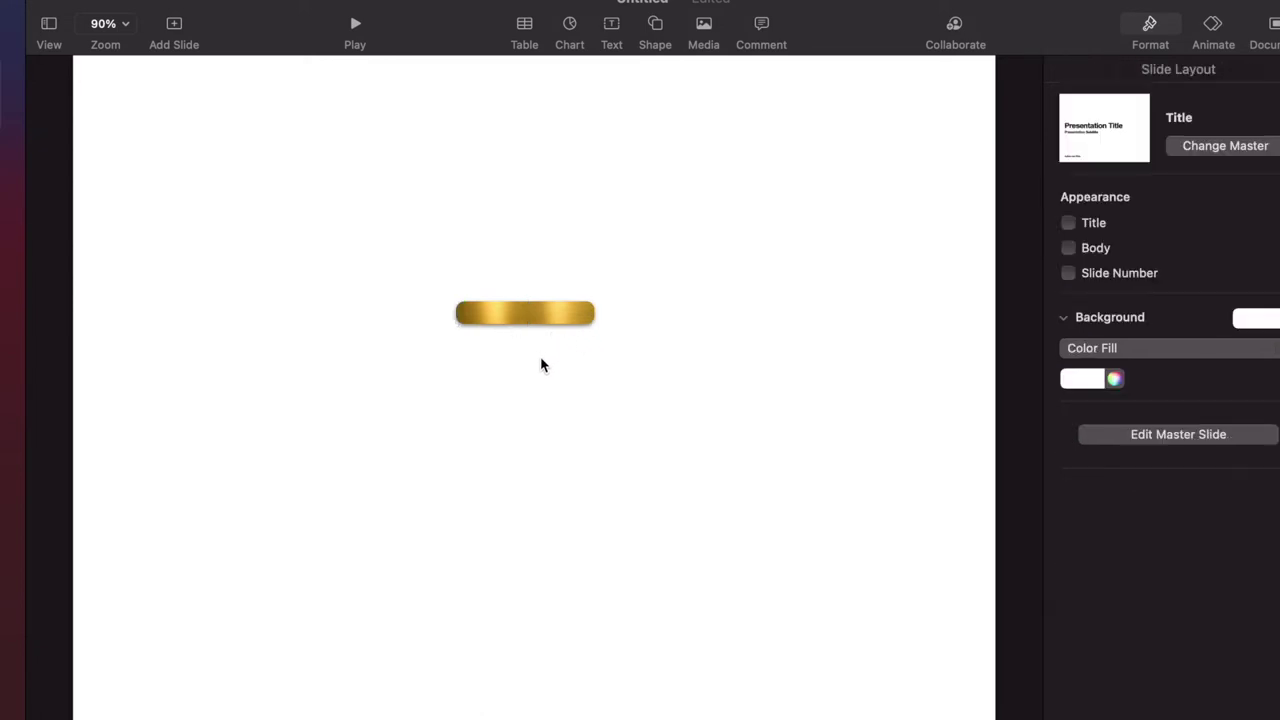
click(559, 317)
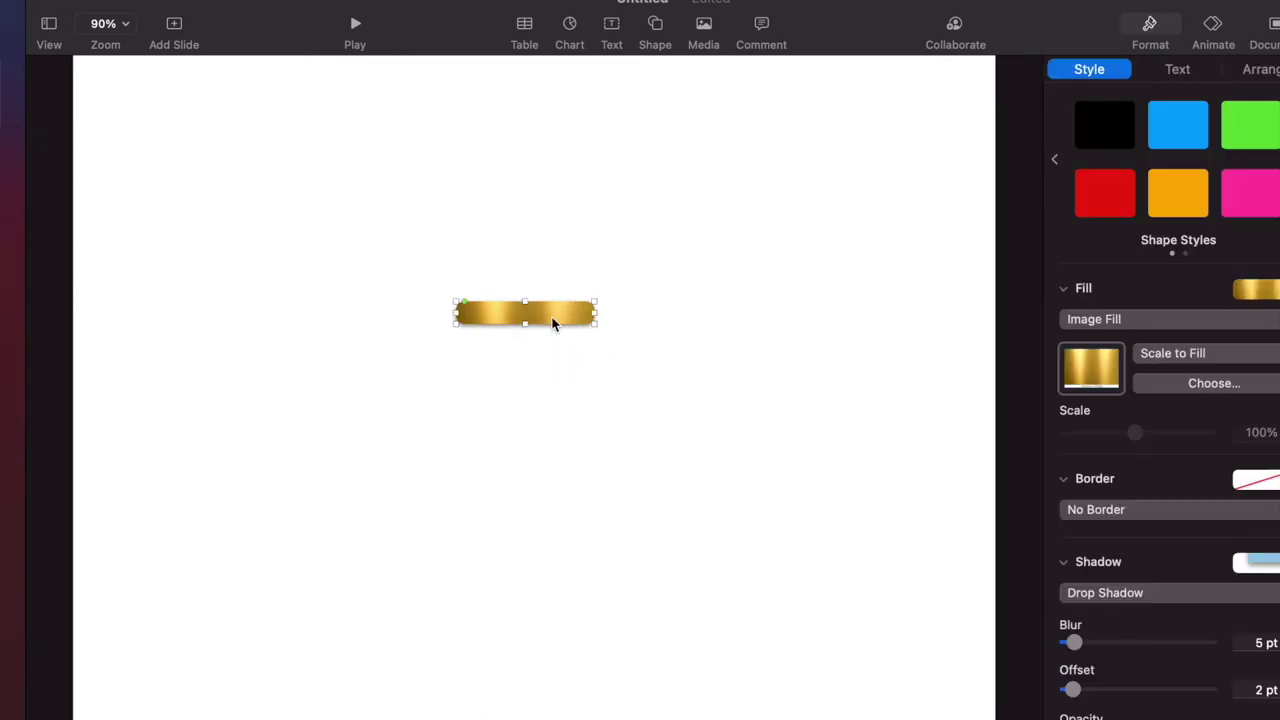
- Add a small black circle and paste a second copy of it
click(655, 32)
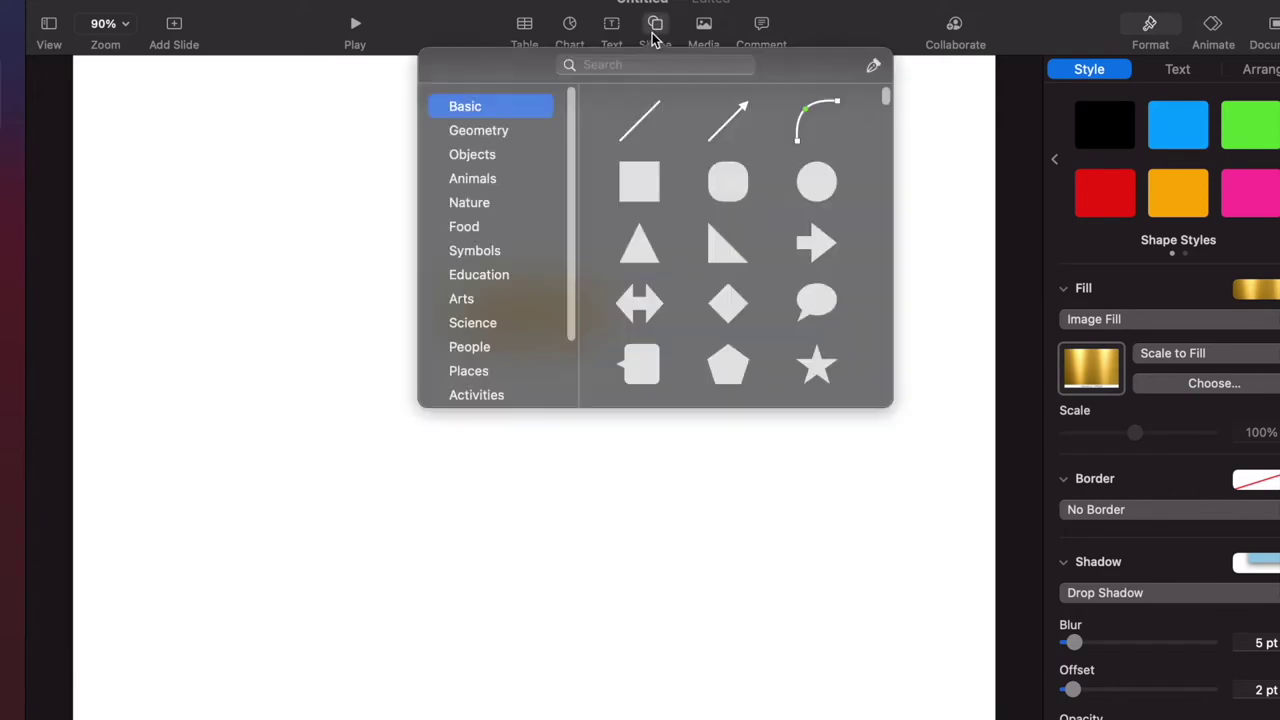
click(816, 181)
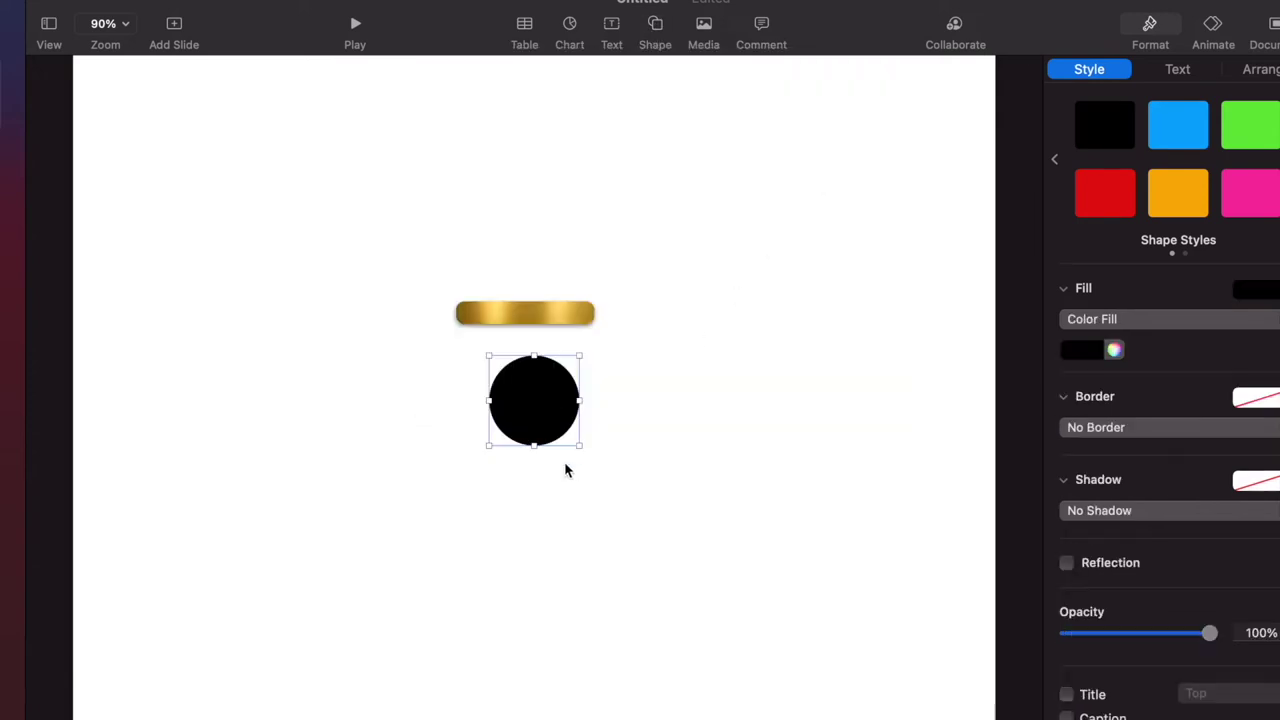
drag(581, 447, 606, 330)
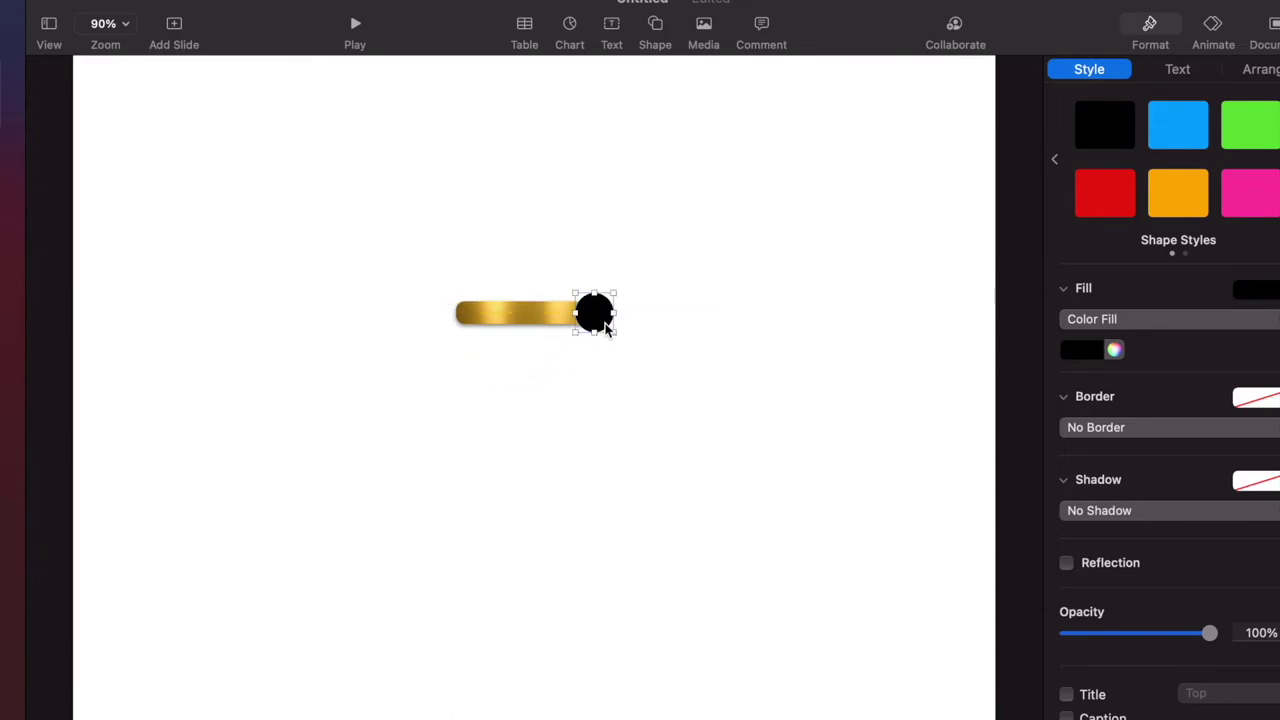
right_click(604, 326)
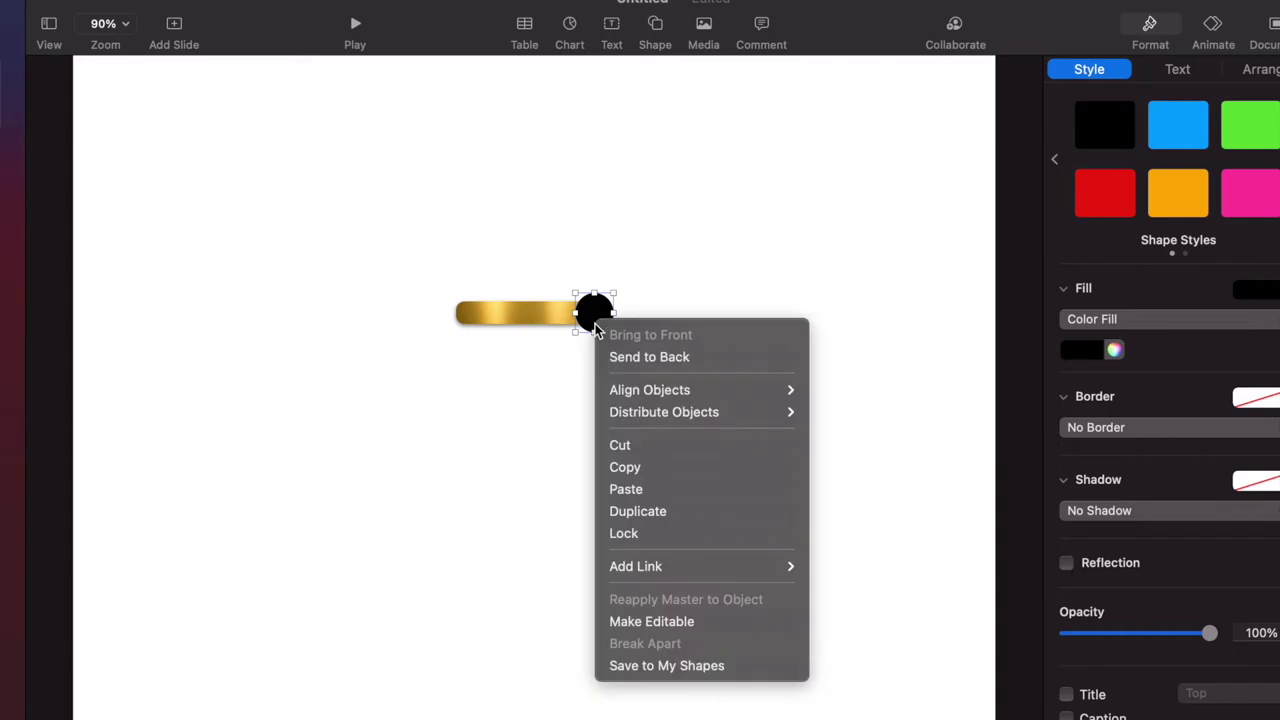
click(645, 467)
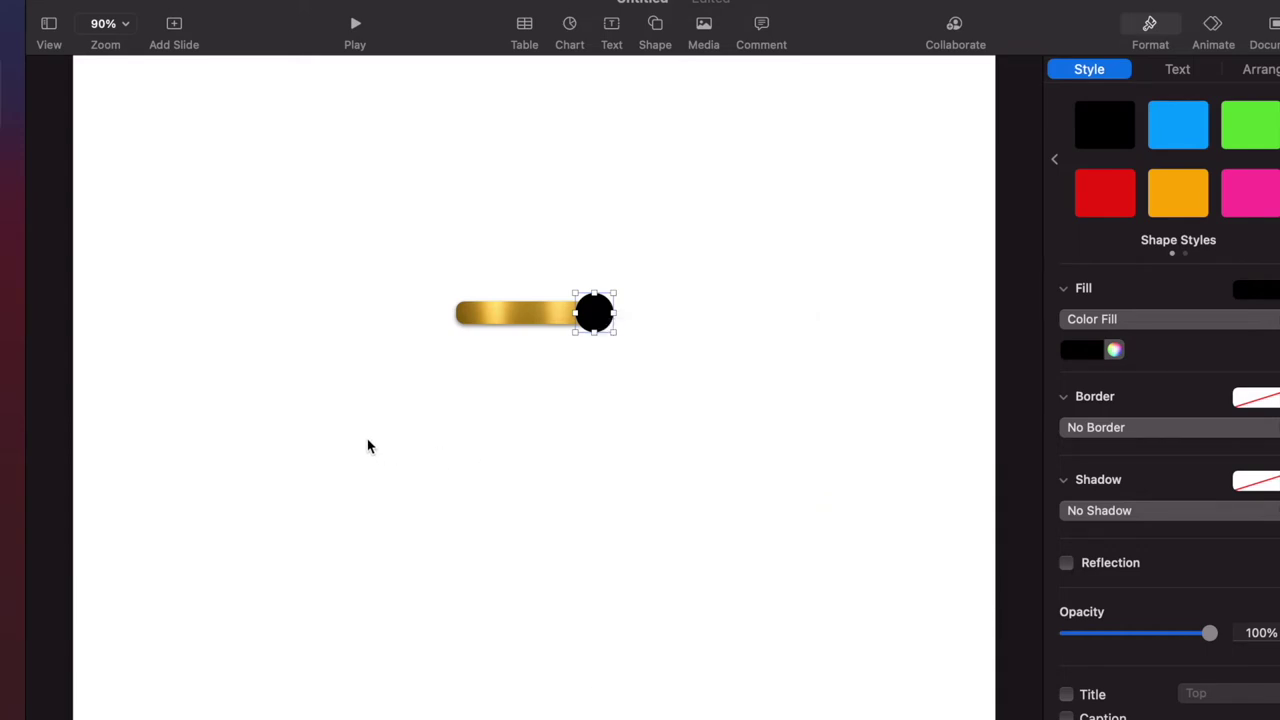
right_click(367, 435)
click(430, 585)
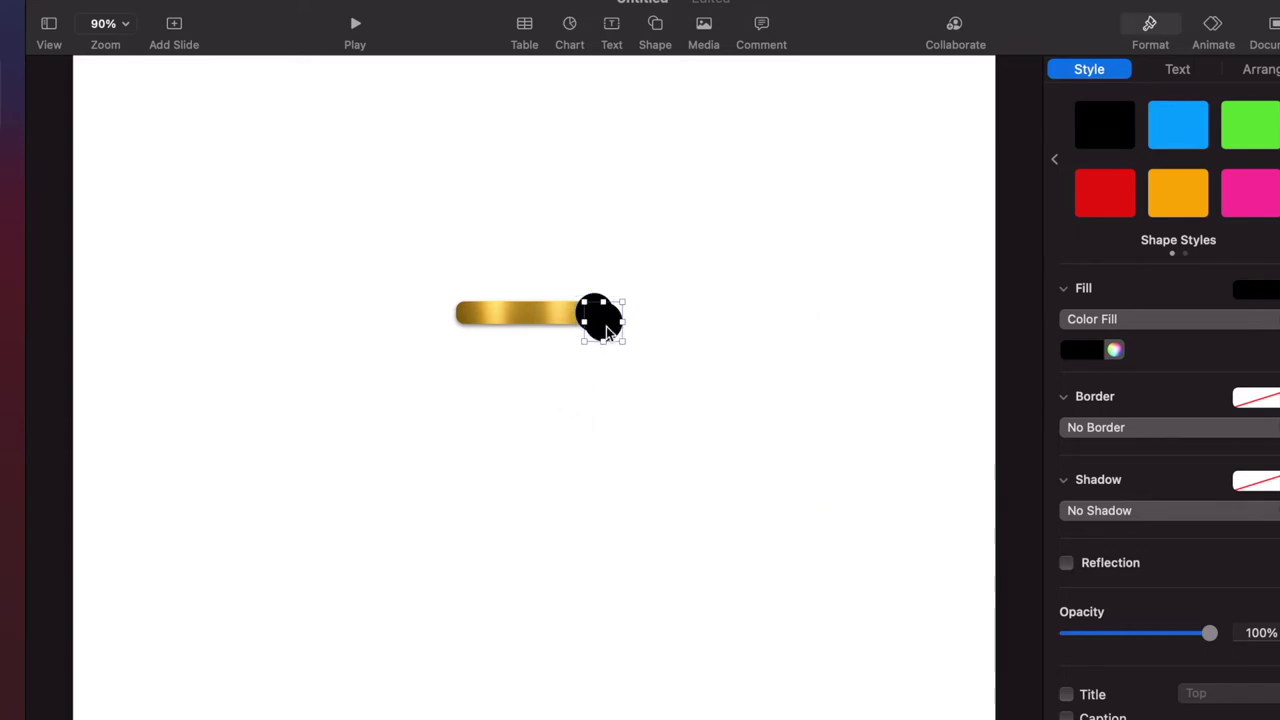
- Send the circle at the bar's right end behind the gold bar
drag(605, 325, 383, 386)
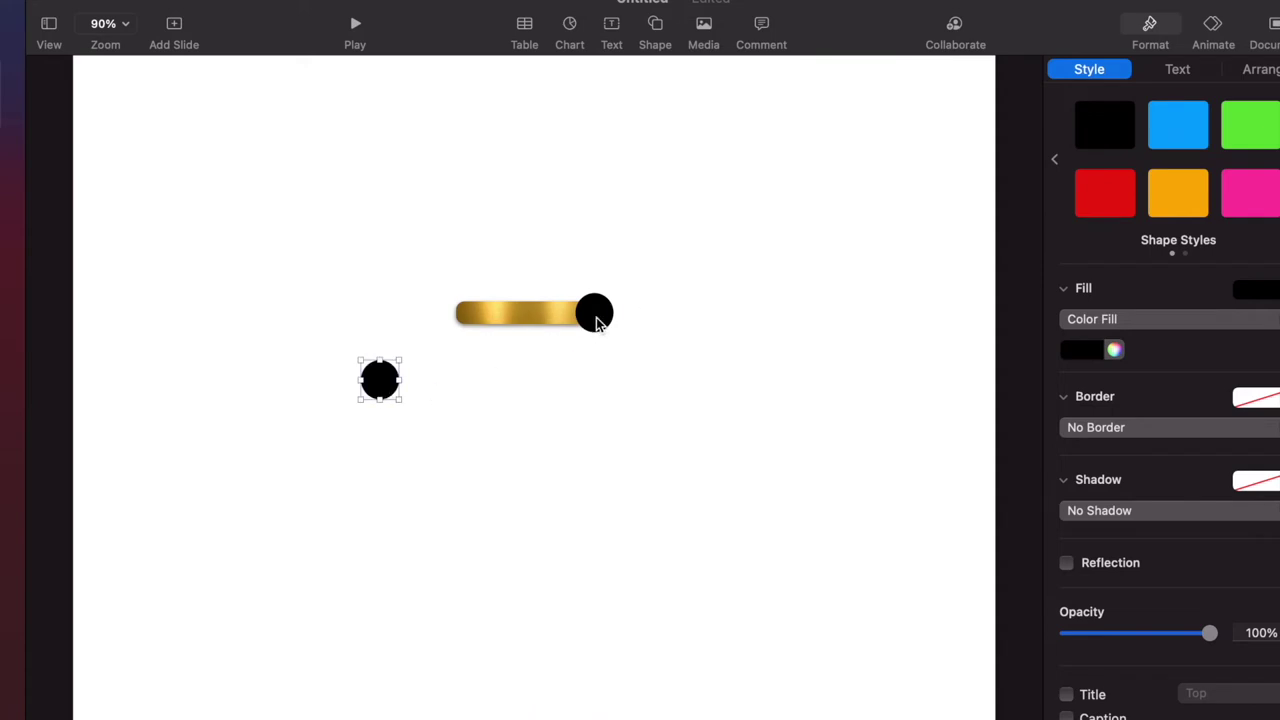
click(596, 318)
right_click(593, 317)
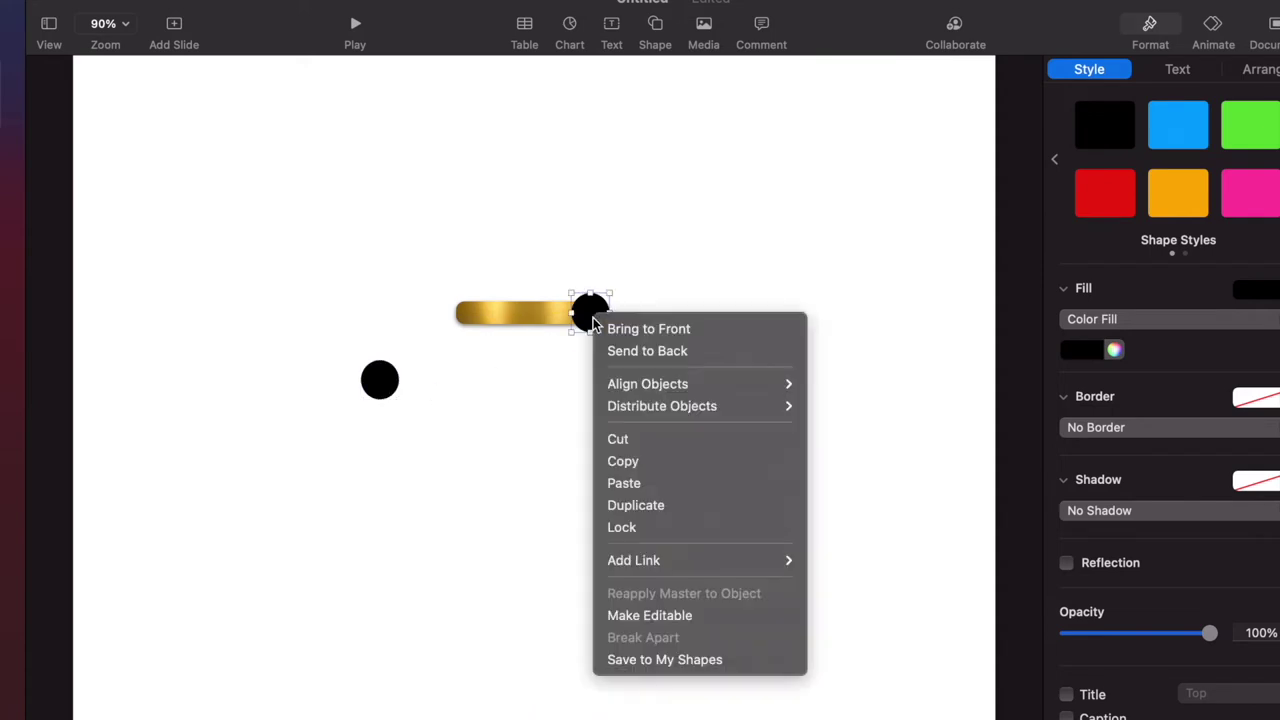
click(647, 351)
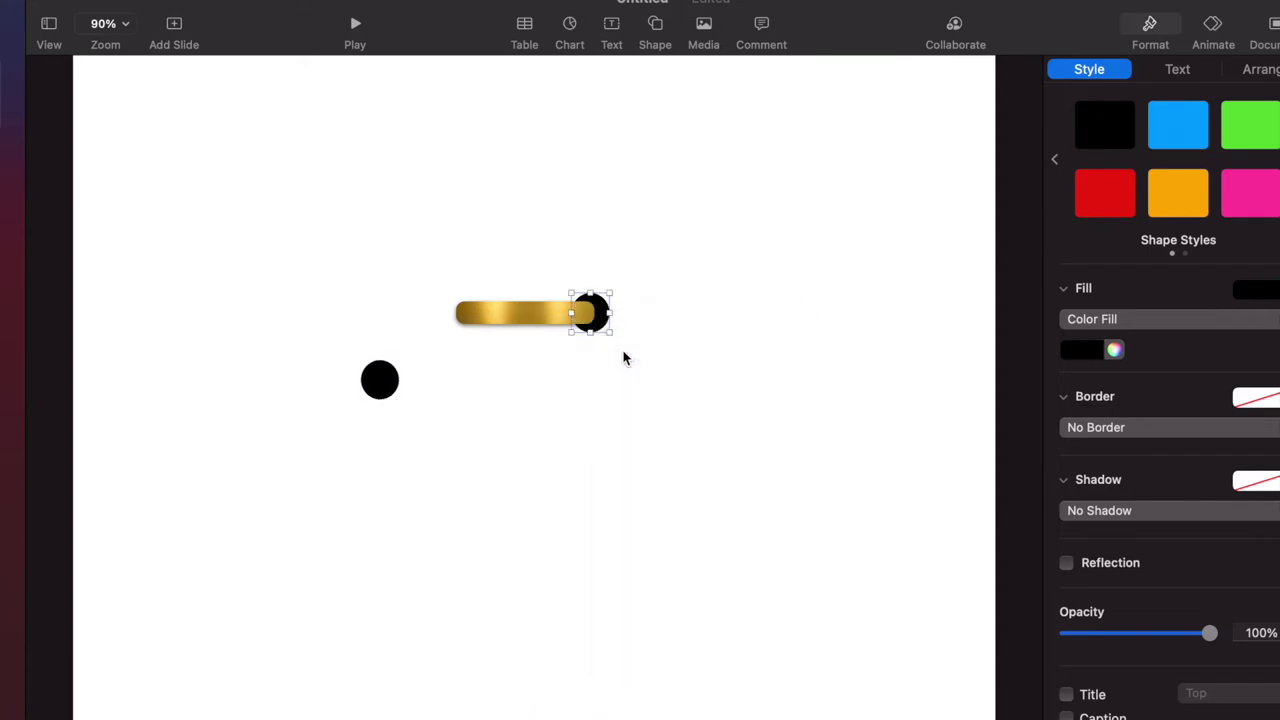
click(594, 330)
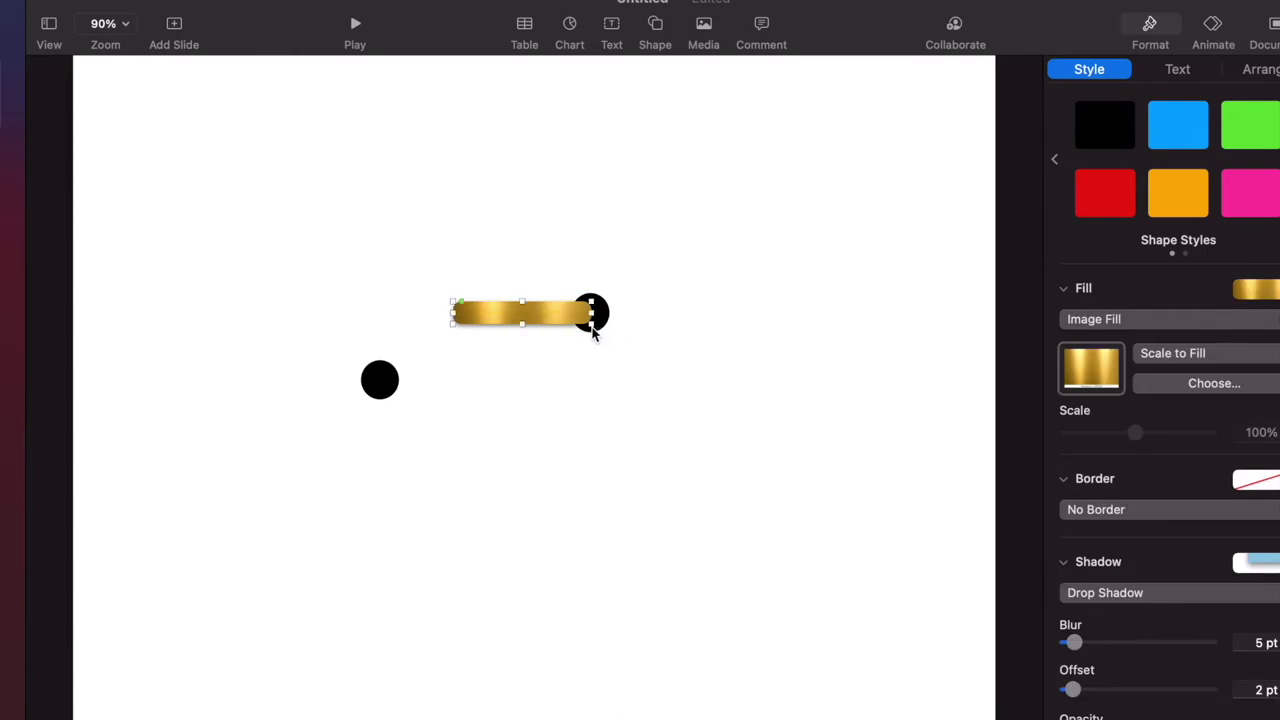
click(595, 331)
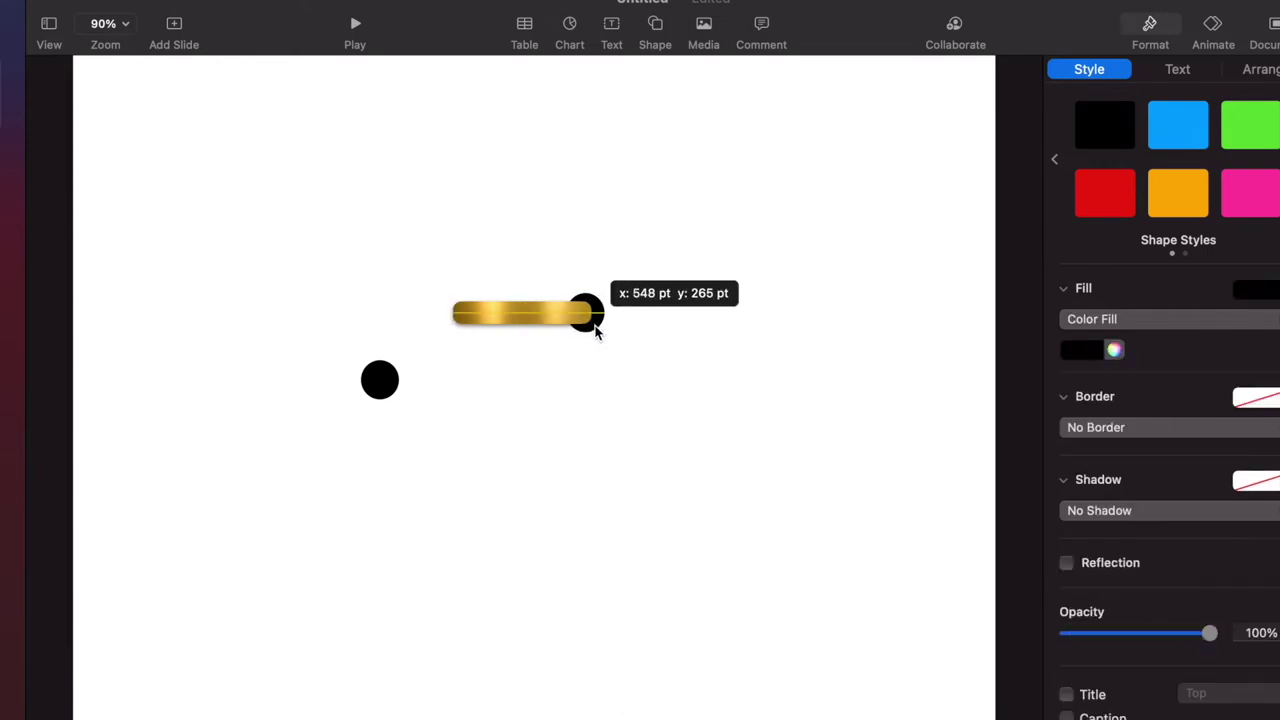
click(501, 424)
- Place the other circle behind the bar's left end and center the bar between both circles
click(368, 389)
click(366, 392)
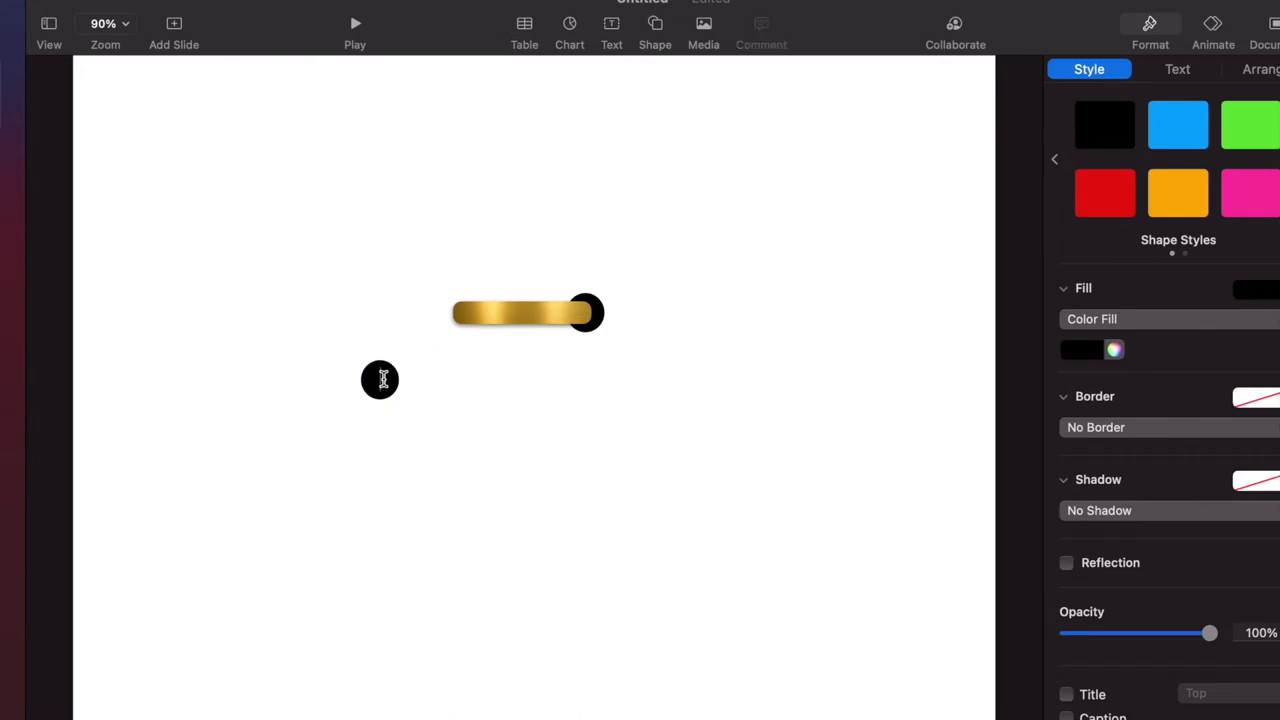
click(428, 391)
click(378, 383)
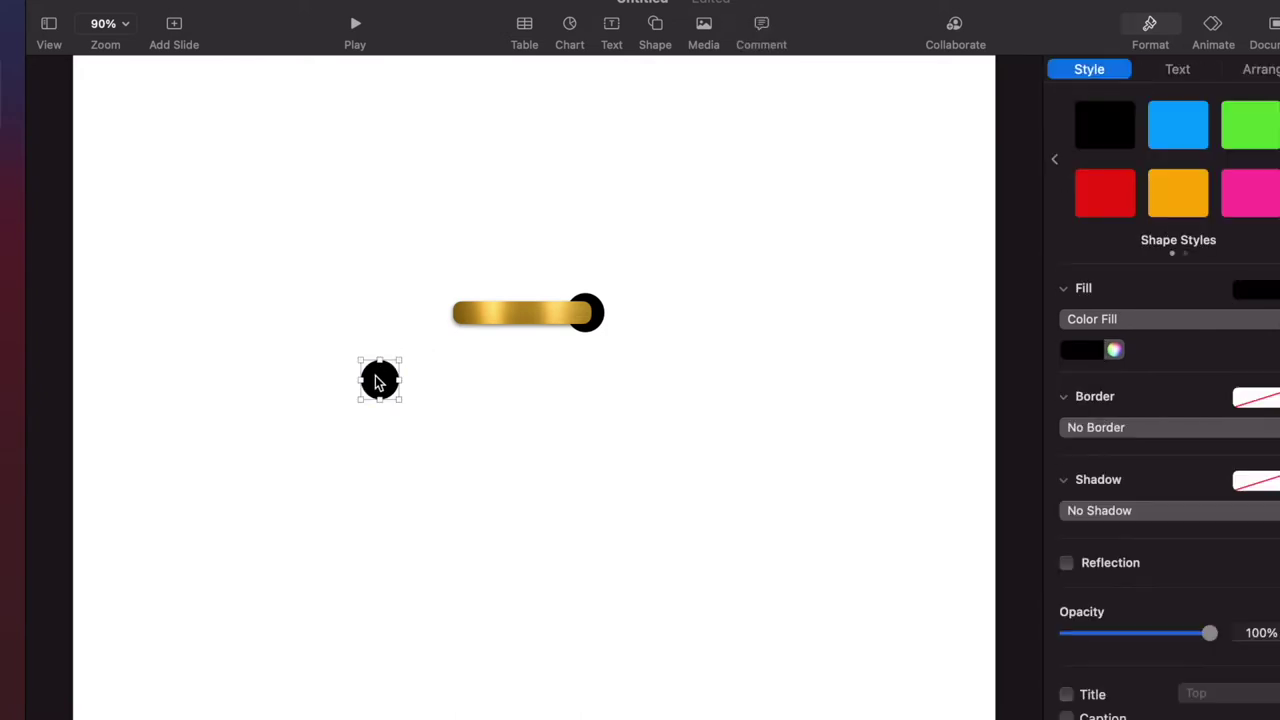
drag(378, 382, 456, 316)
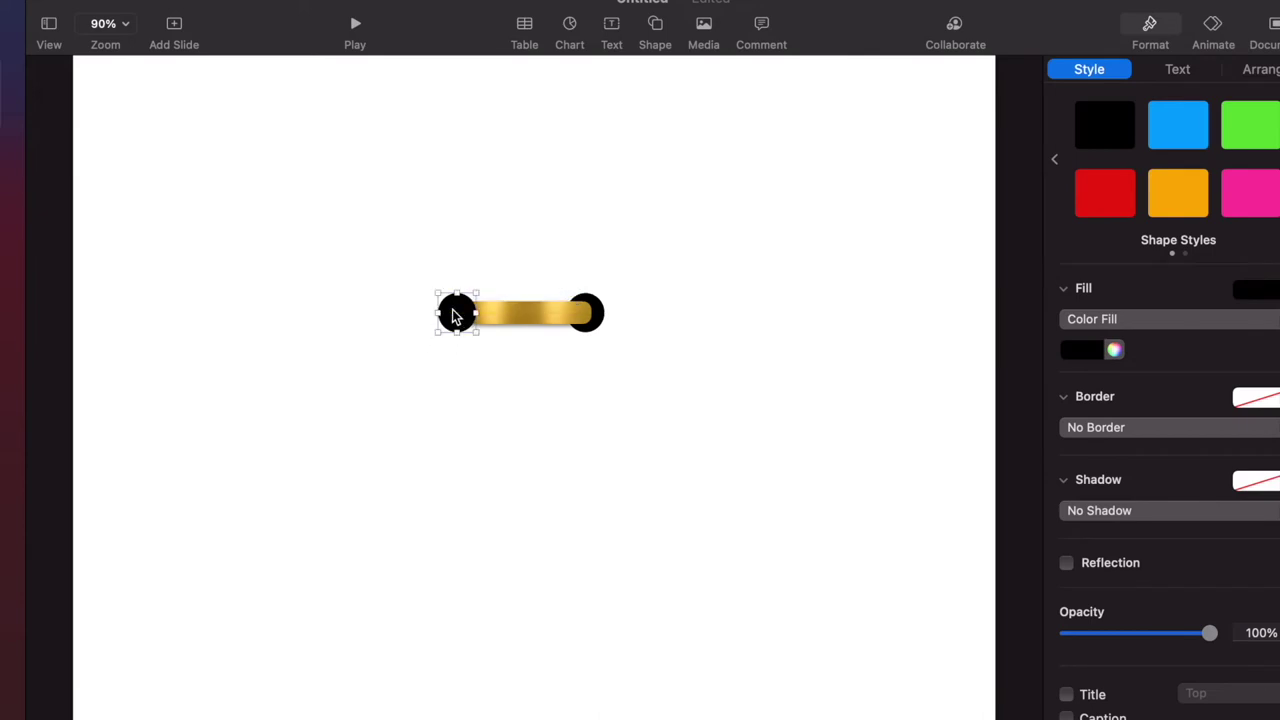
right_click(456, 316)
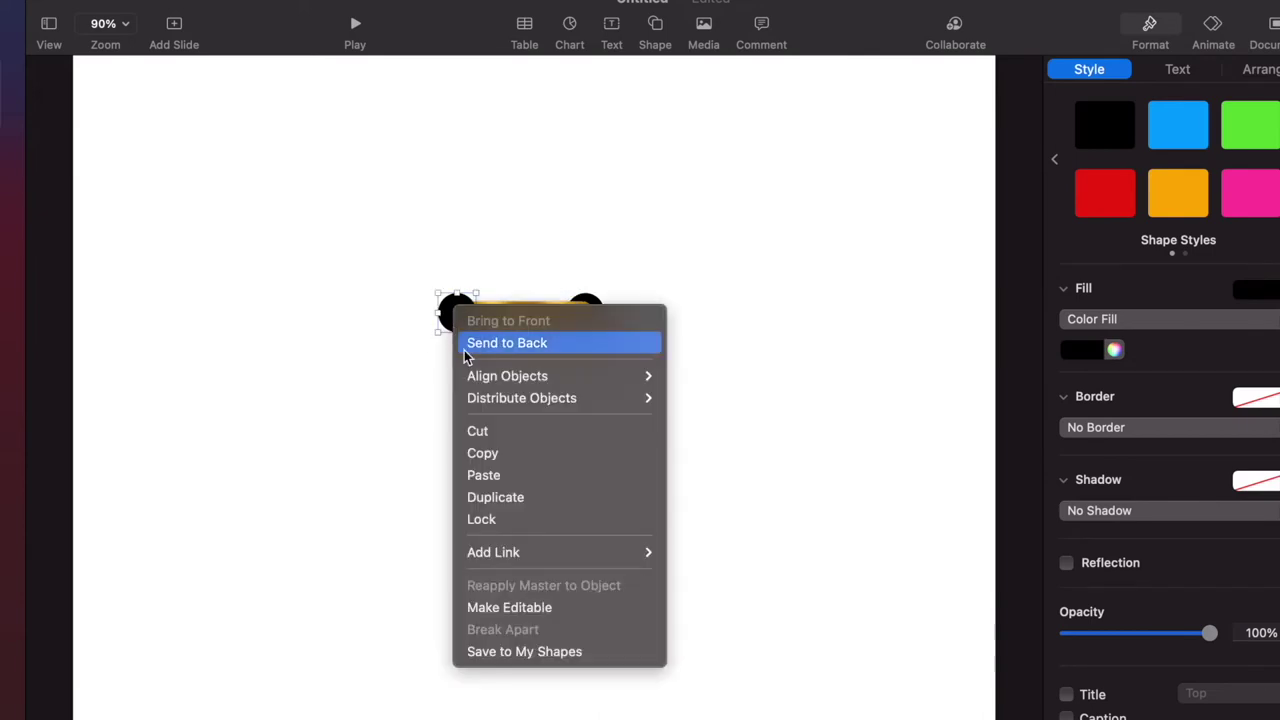
click(465, 352)
drag(457, 312, 446, 321)
click(440, 320)
click(436, 446)
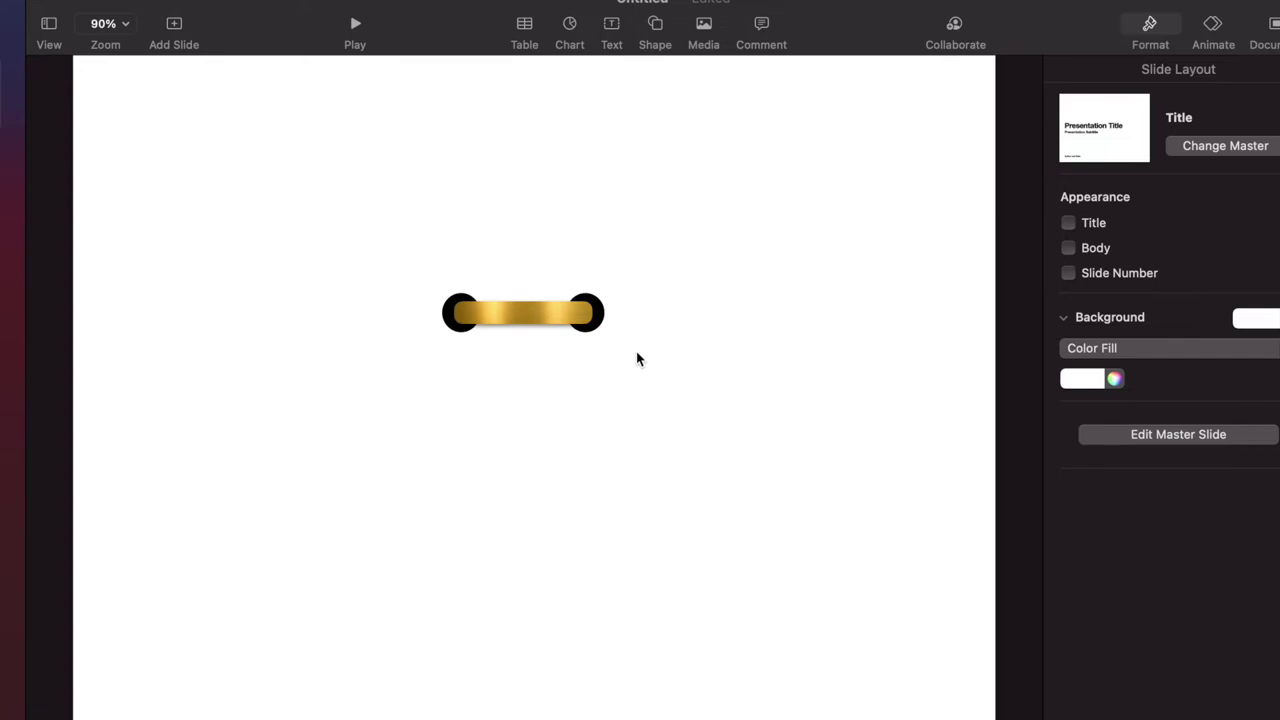
drag(634, 352, 431, 262)
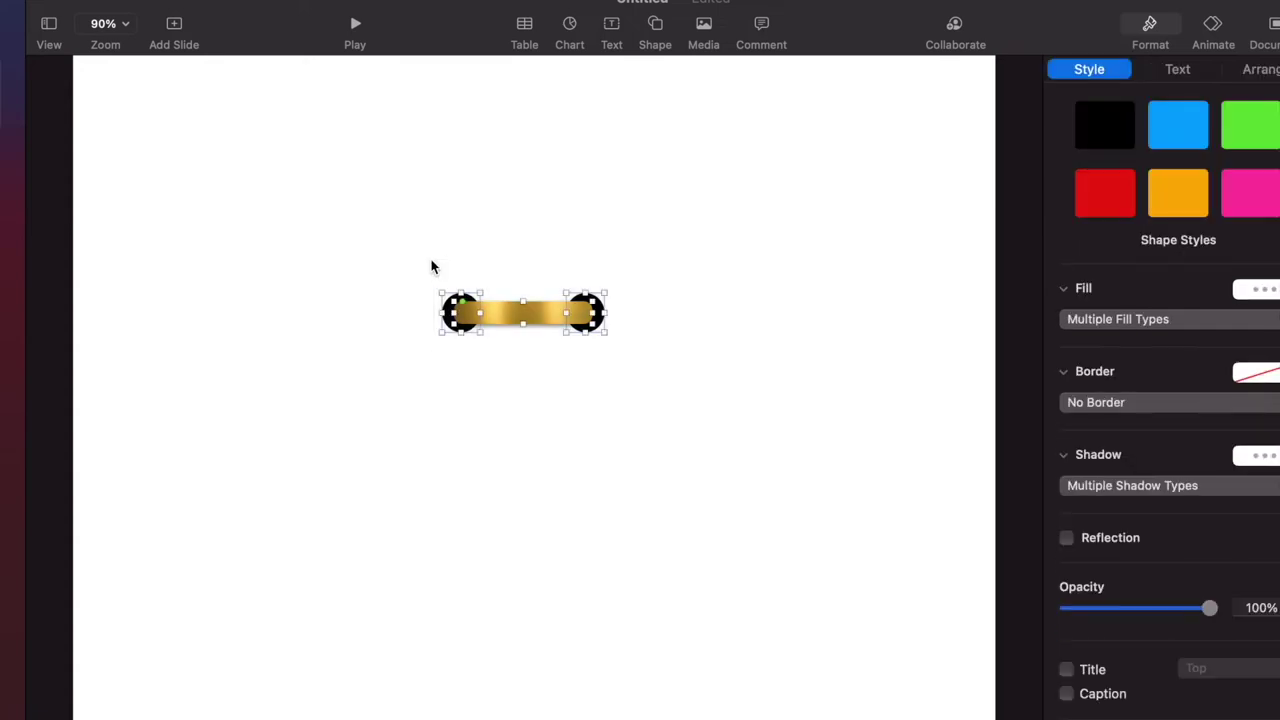
- Group the bar and circles into one ring and move it near the slide top
right_click(527, 324)
click(556, 331)
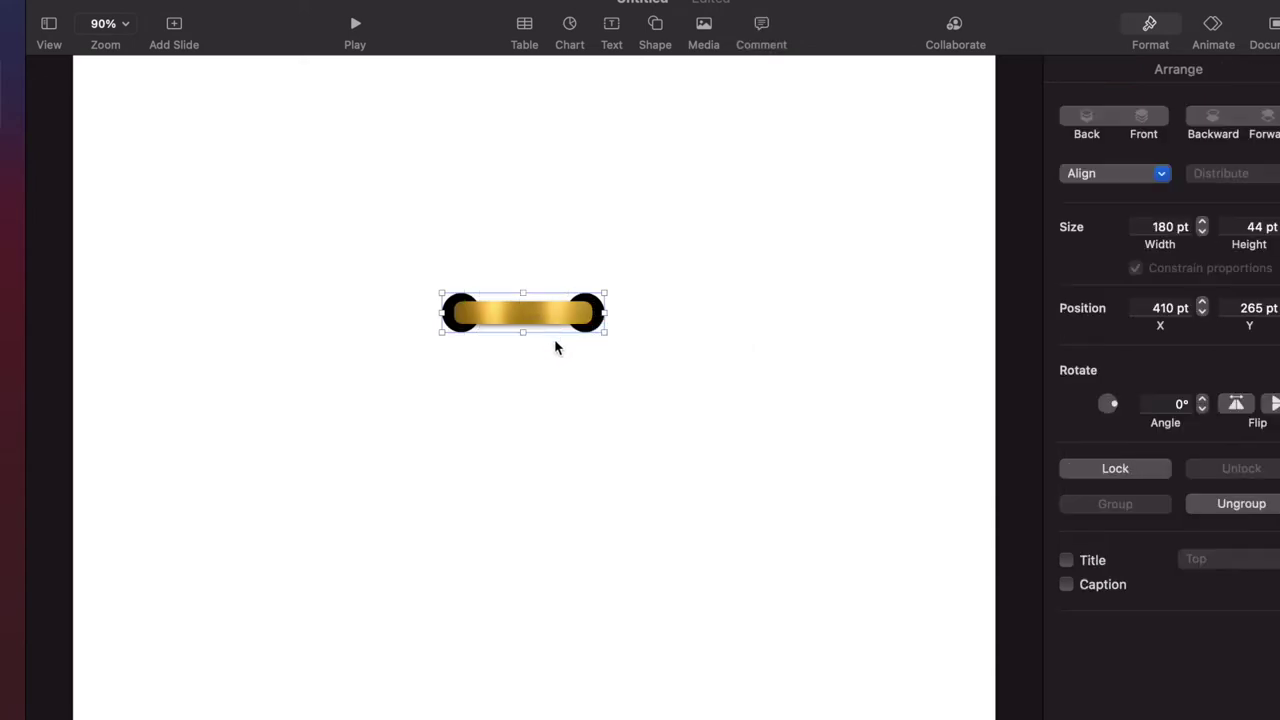
drag(559, 326, 527, 129)
click(502, 208)
click(489, 133)
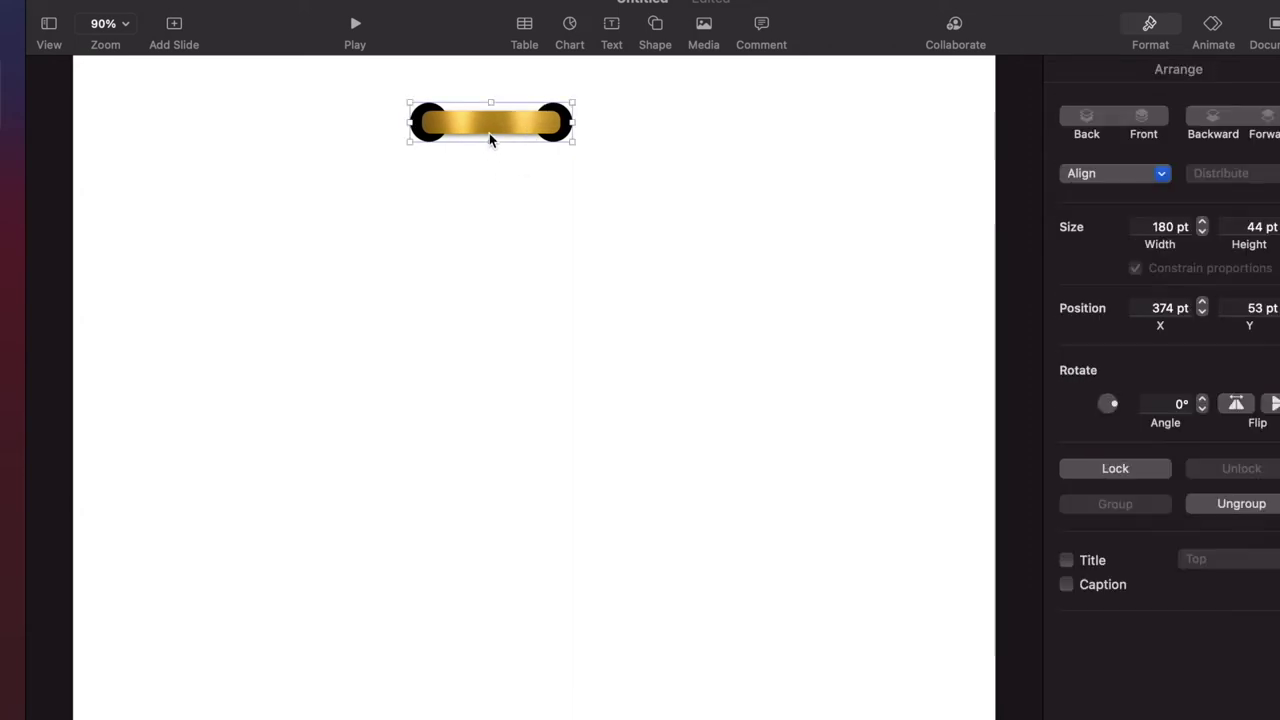
click(489, 133)
drag(489, 132, 489, 132)
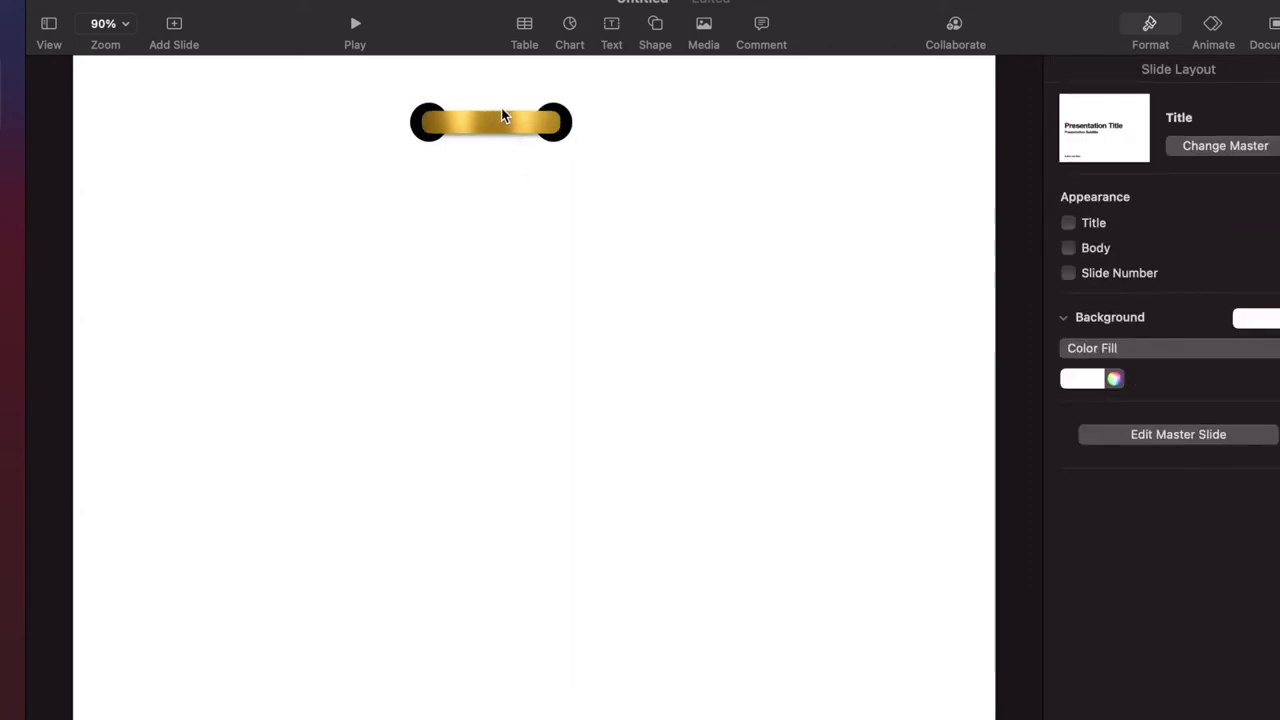
- Copy the ring and paste a second copy to its right
right_click(501, 107)
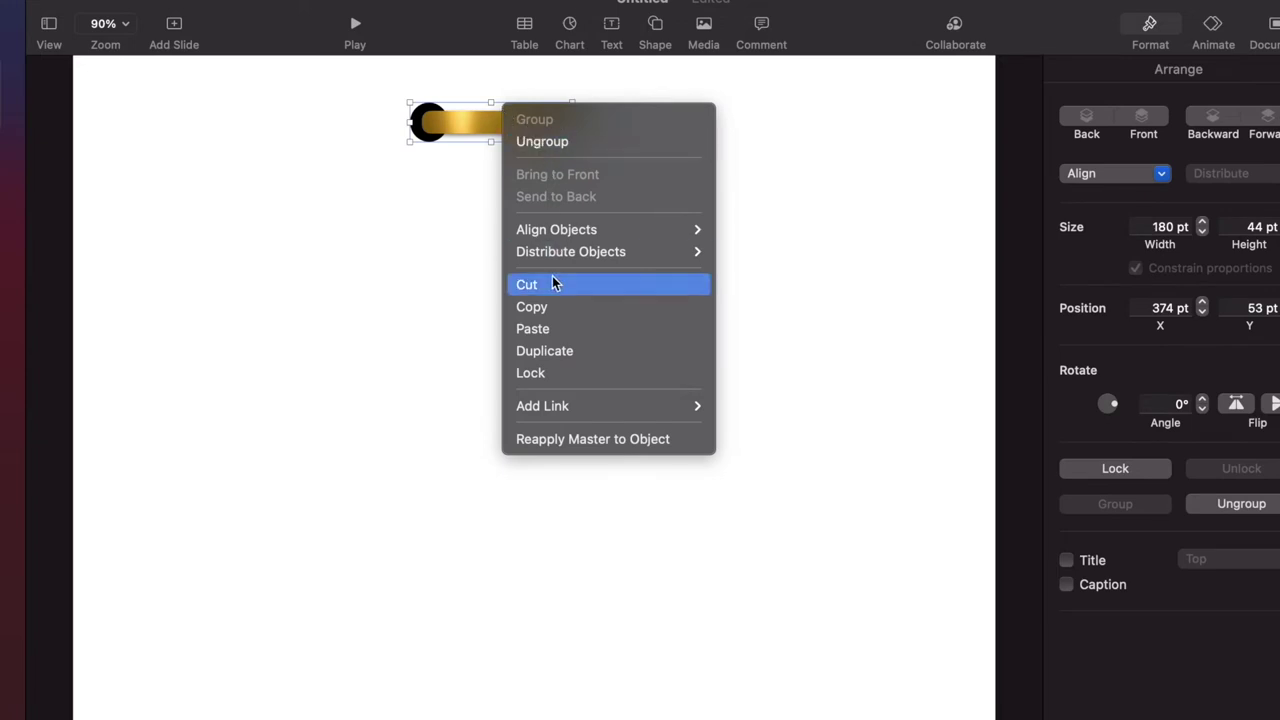
click(556, 306)
click(782, 177)
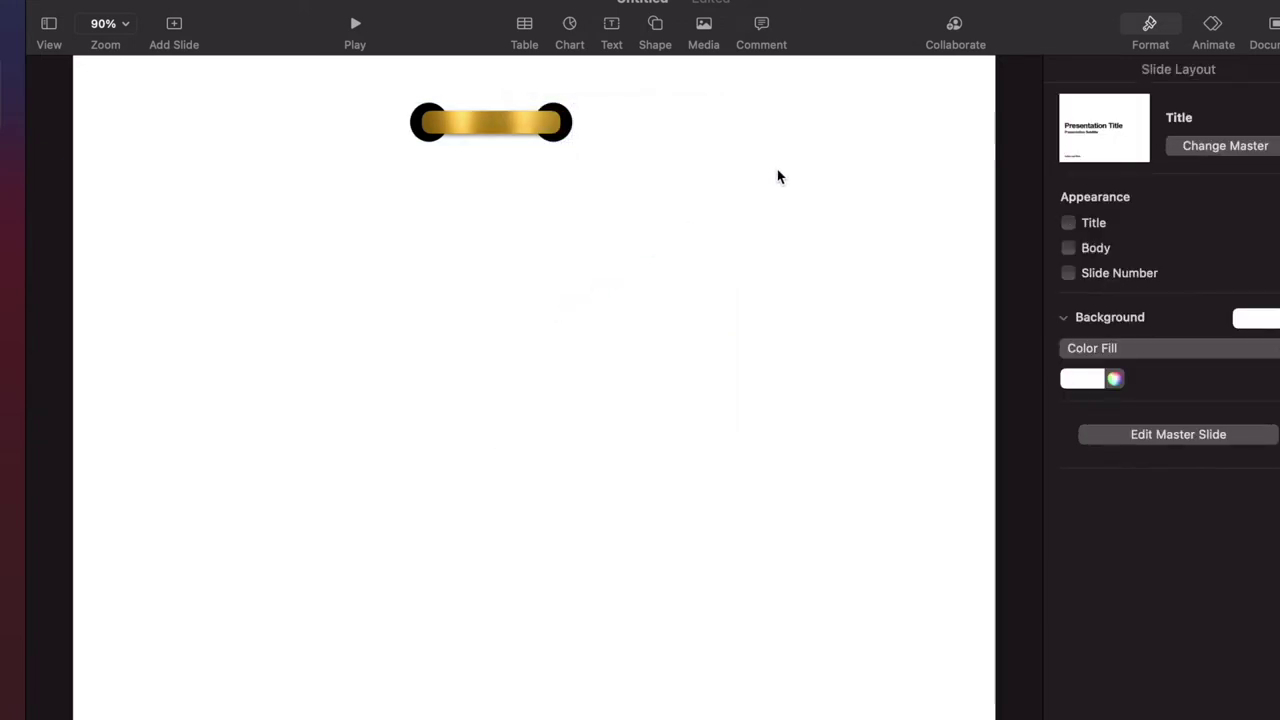
right_click(778, 179)
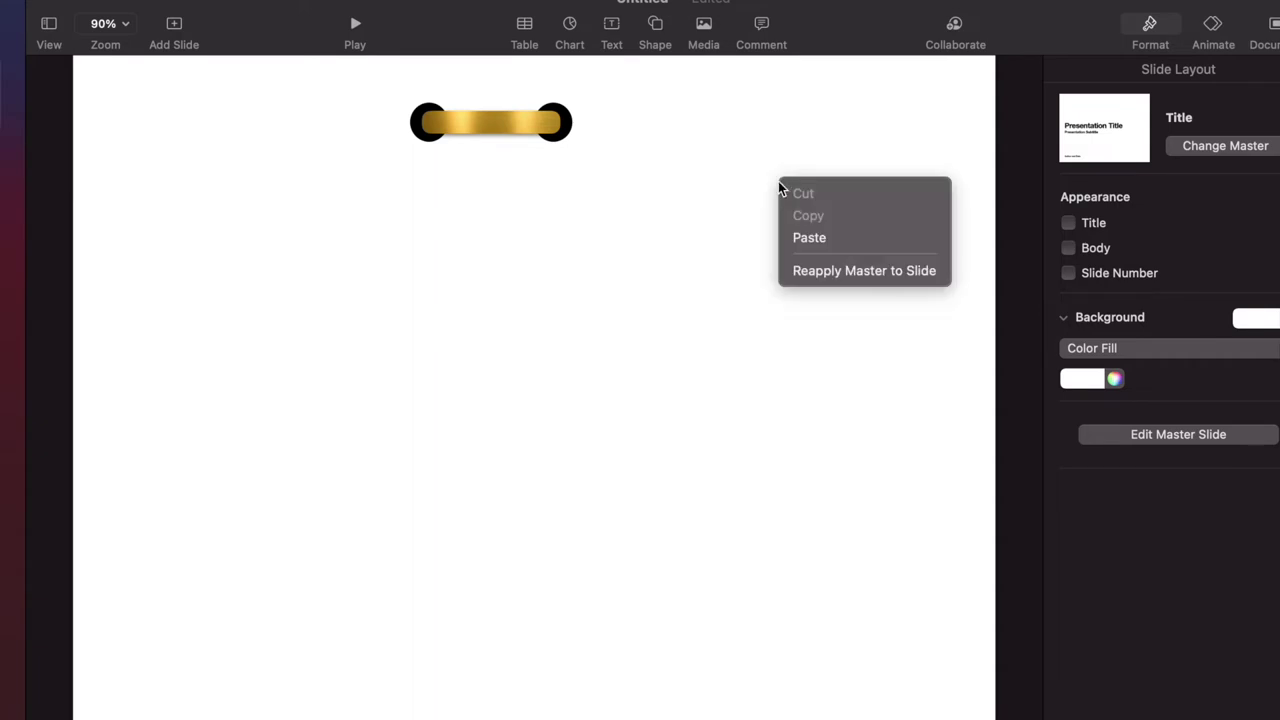
click(815, 238)
drag(540, 140, 845, 148)
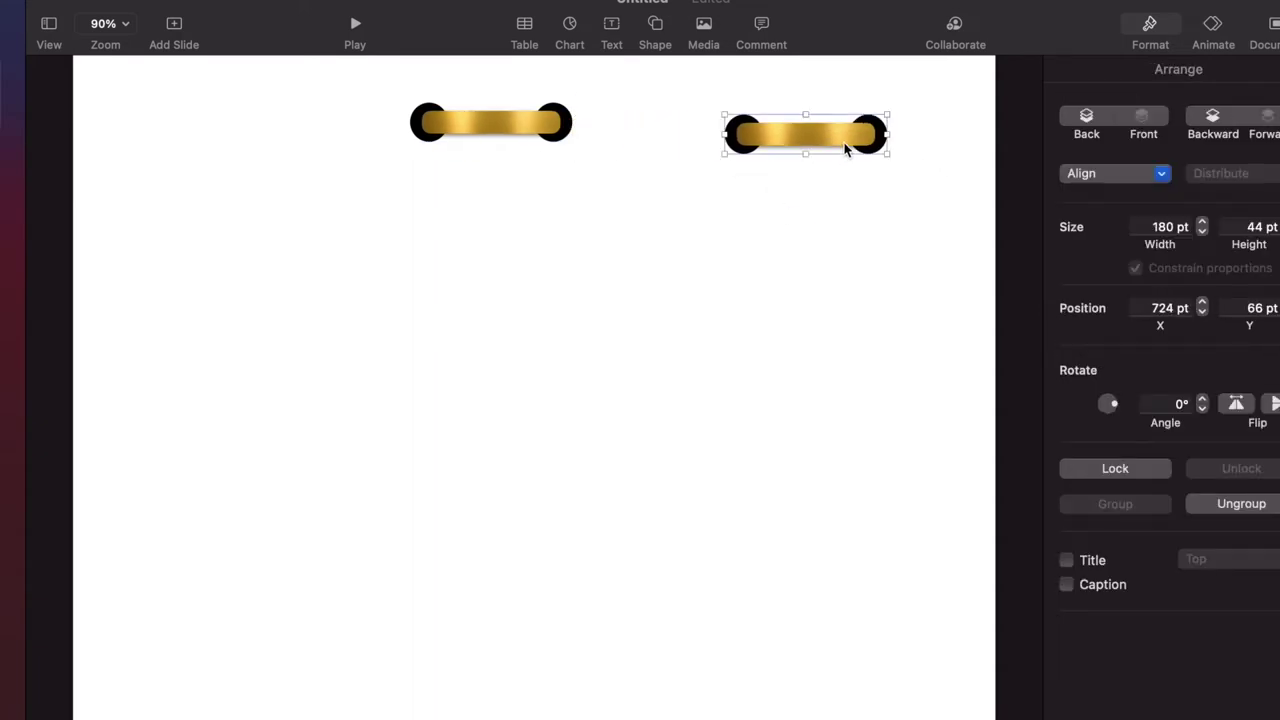
right_click(463, 166)
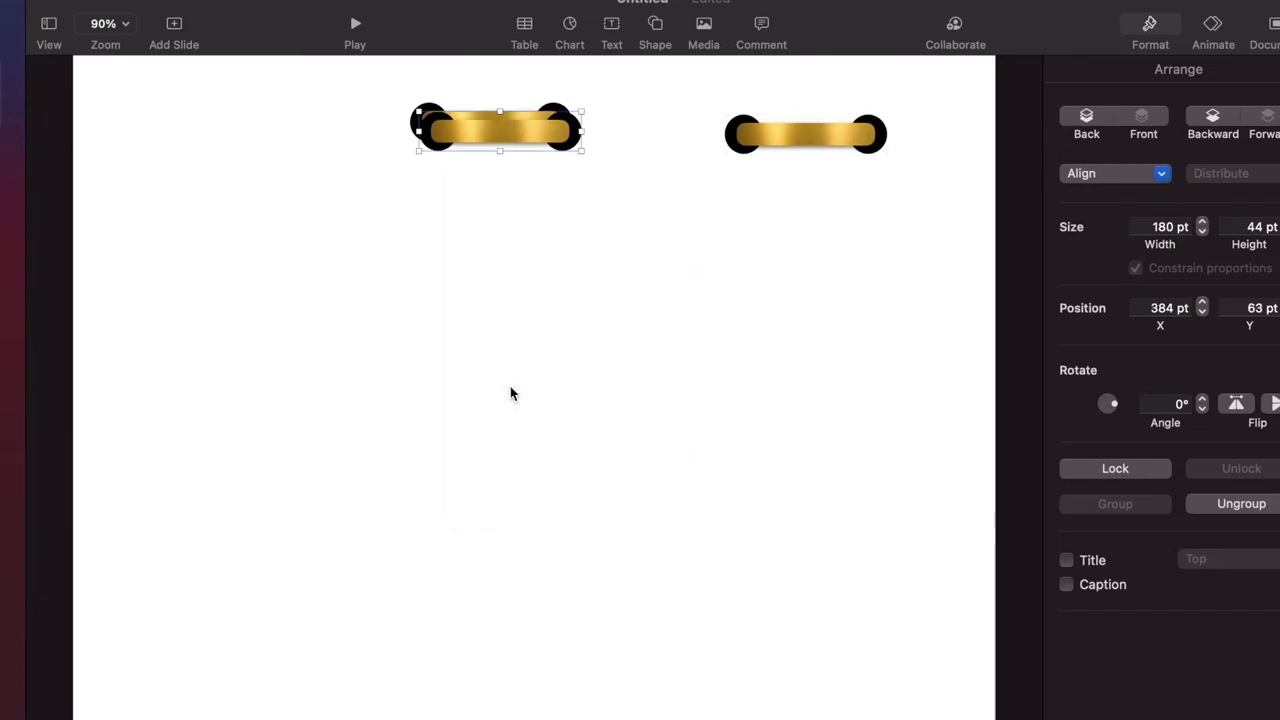
- Duplicate the ring into second and third rows beneath the first
drag(509, 147, 505, 191)
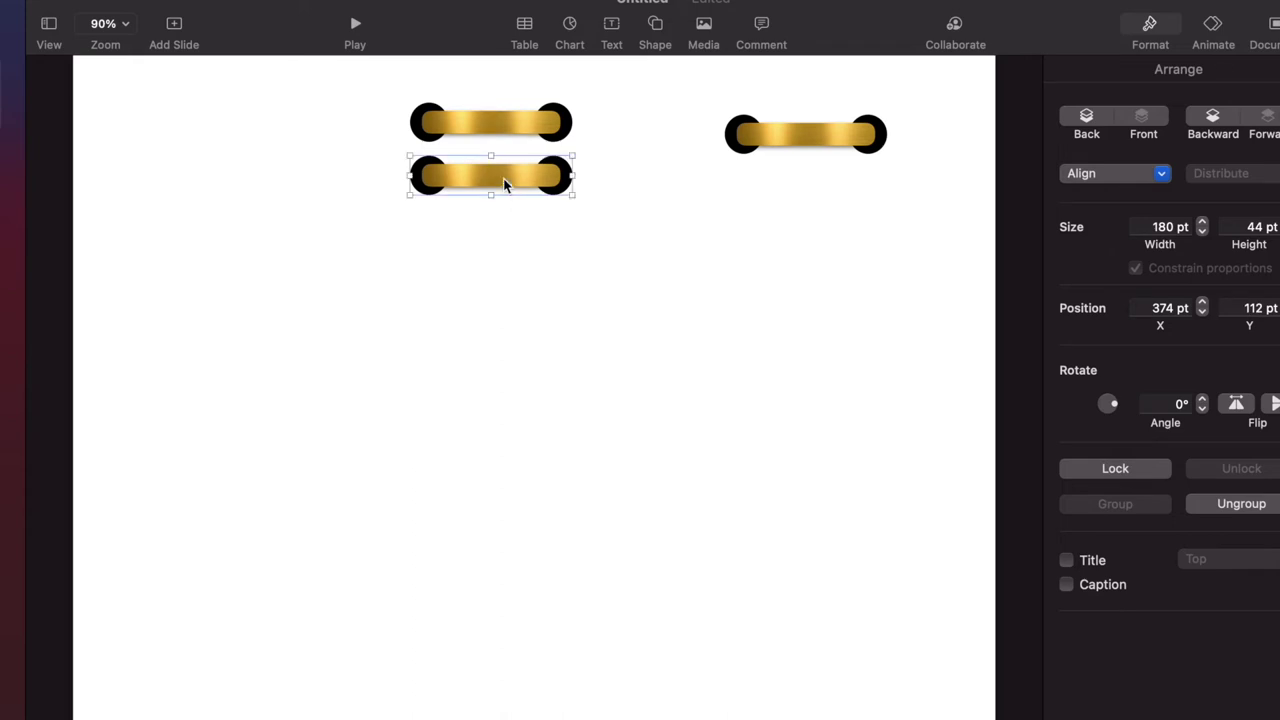
click(471, 324)
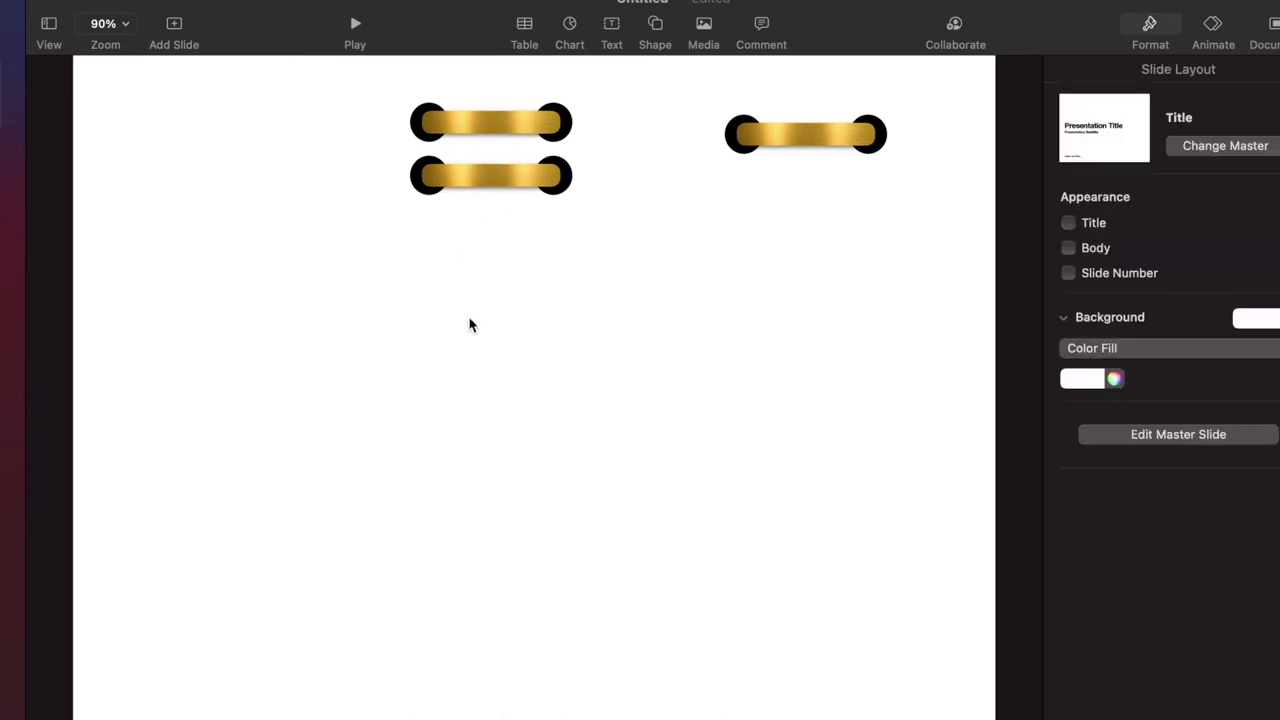
right_click(499, 268)
click(531, 317)
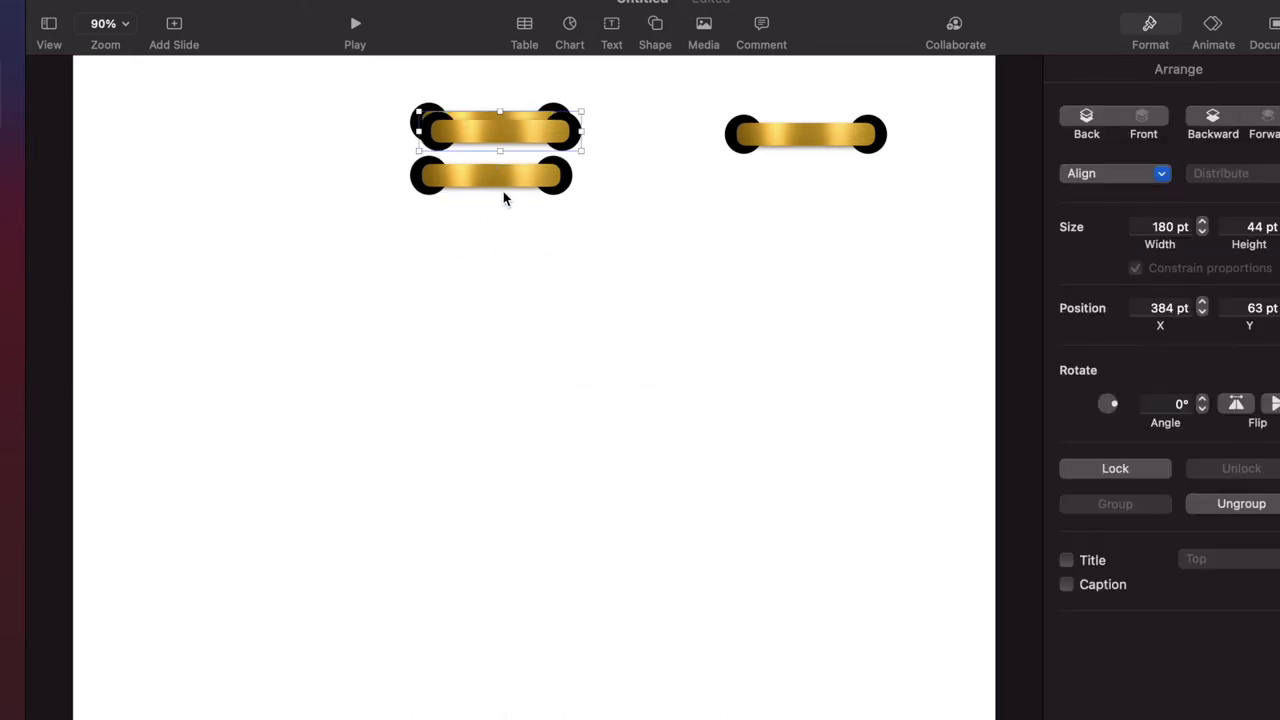
drag(497, 132, 495, 242)
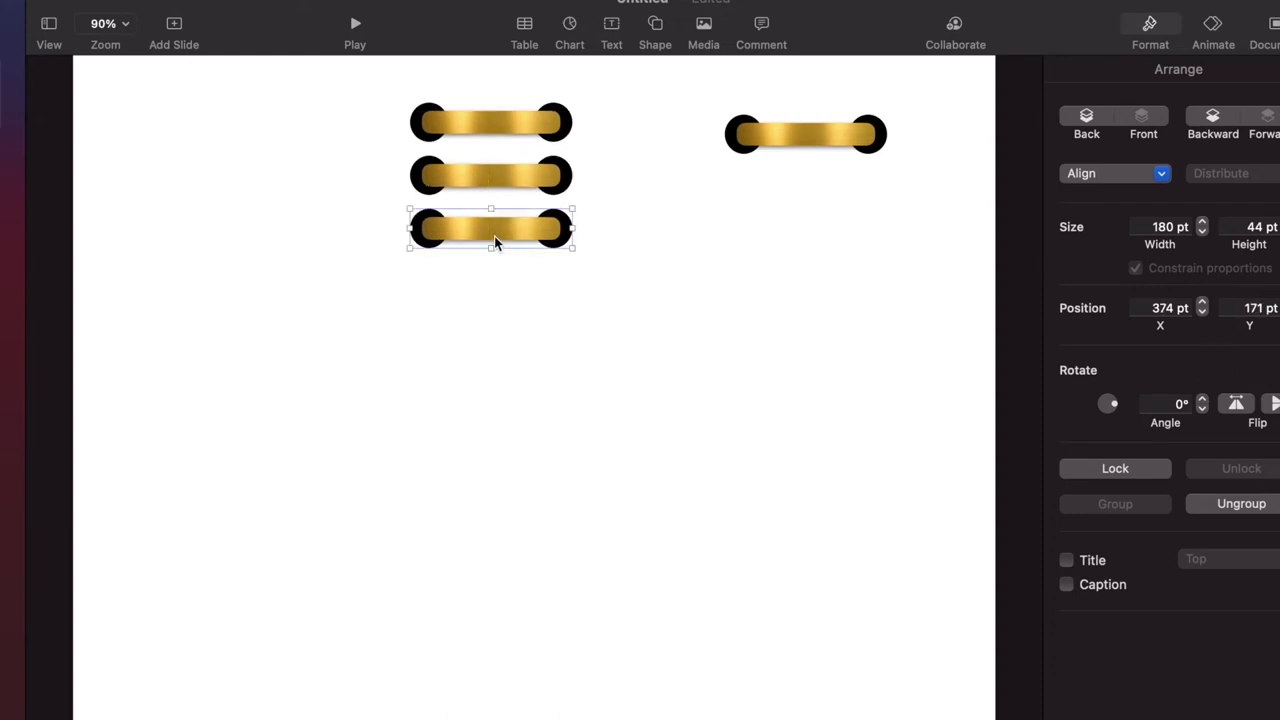
click(488, 313)
- Add a fourth ring to the column and select all four stacked rings
right_click(487, 332)
click(510, 375)
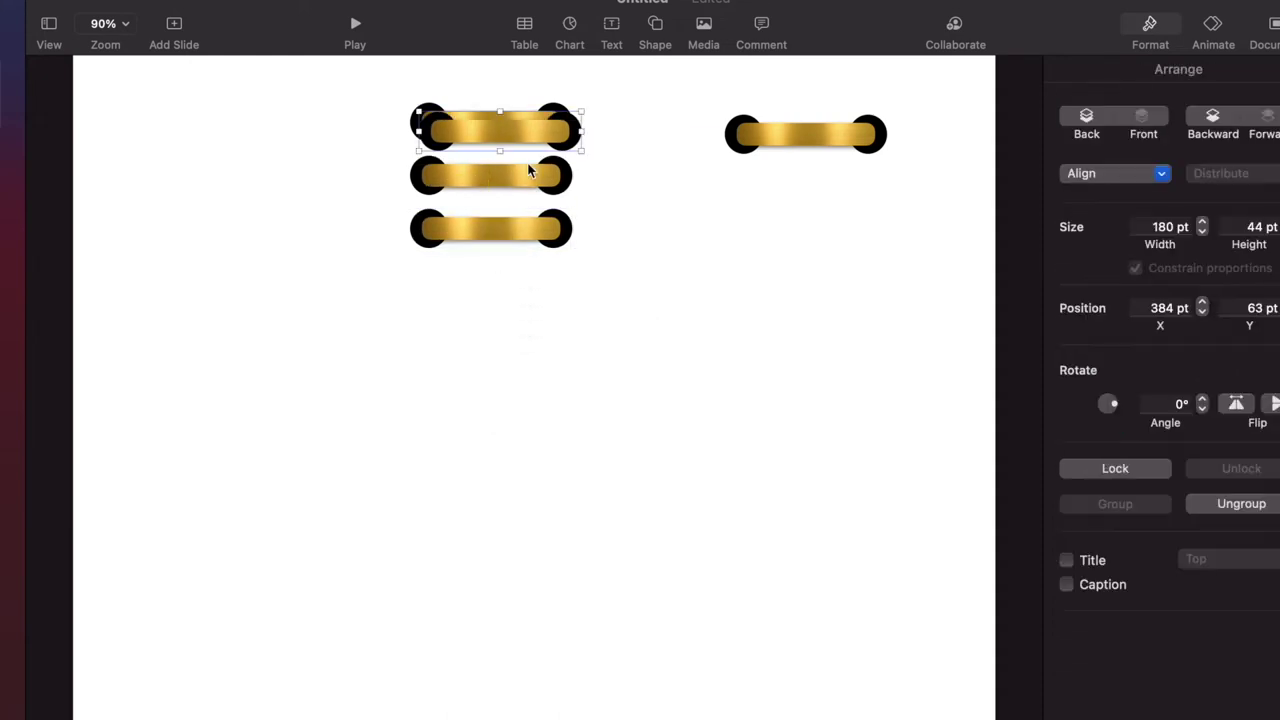
drag(505, 130, 516, 187)
drag(522, 133, 514, 283)
click(520, 407)
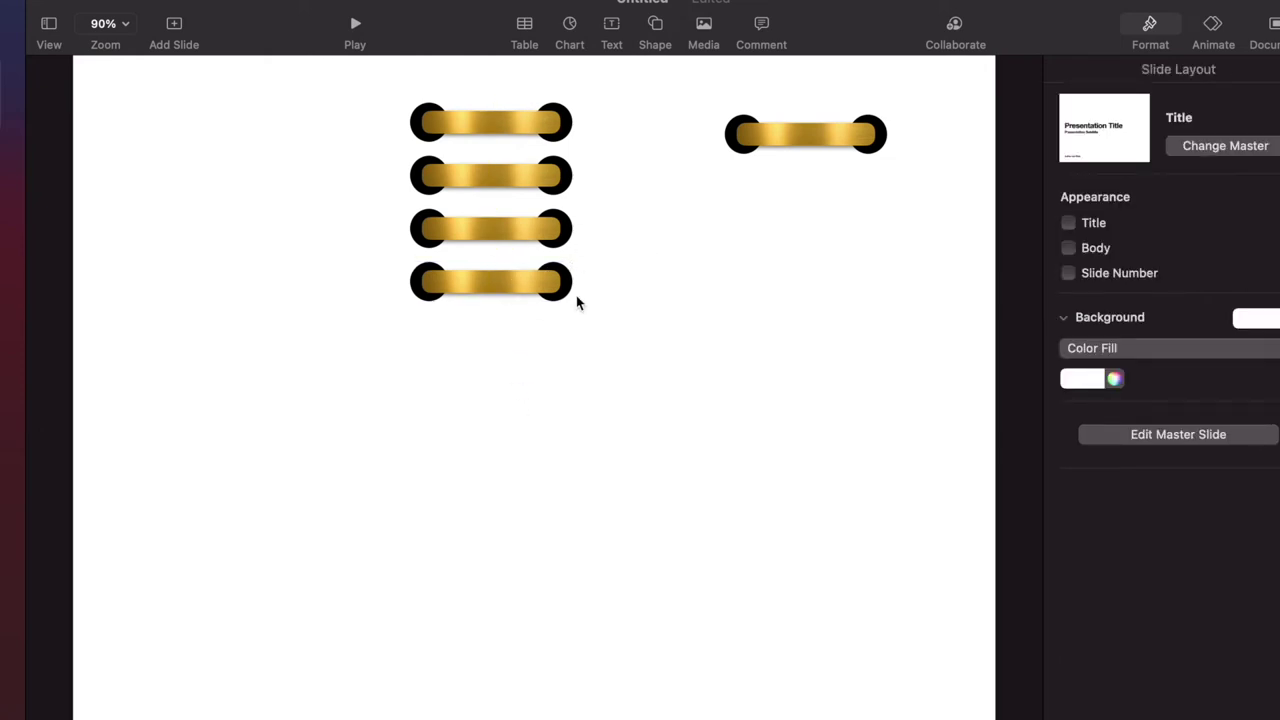
drag(597, 373, 386, 84)
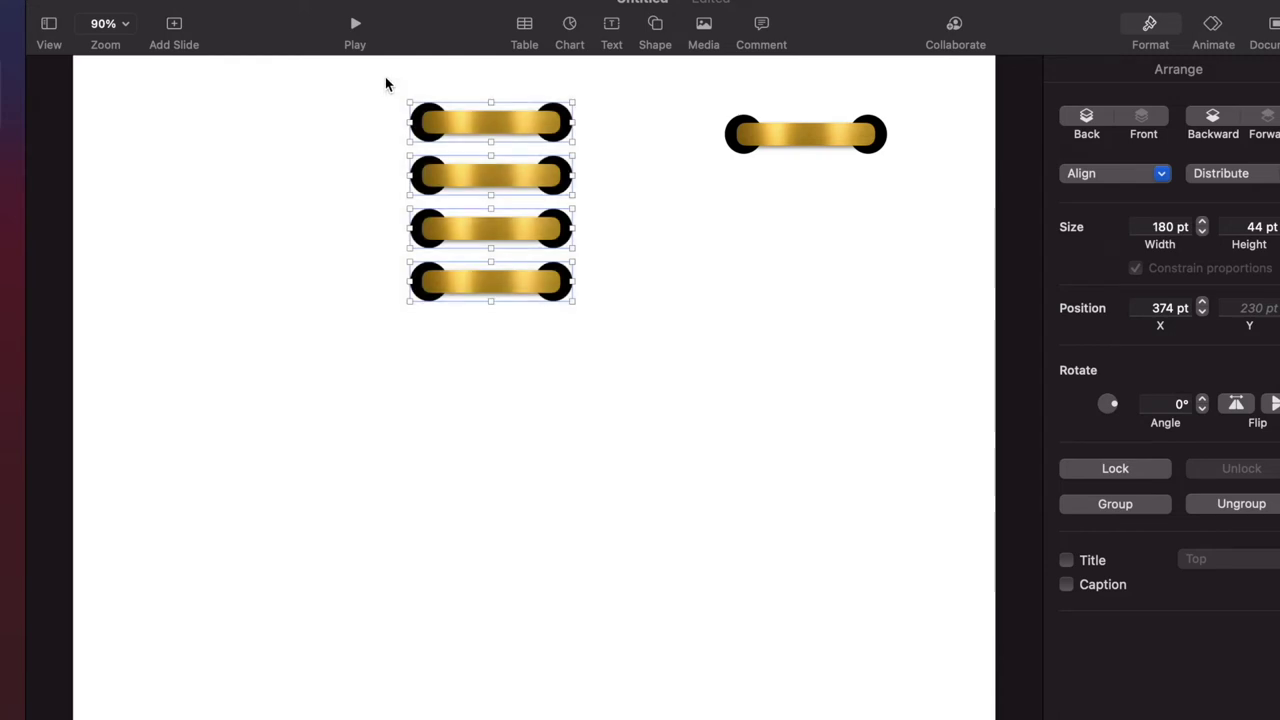
- Group the four rings, move the group up and left, and reselect it
right_click(513, 272)
click(530, 275)
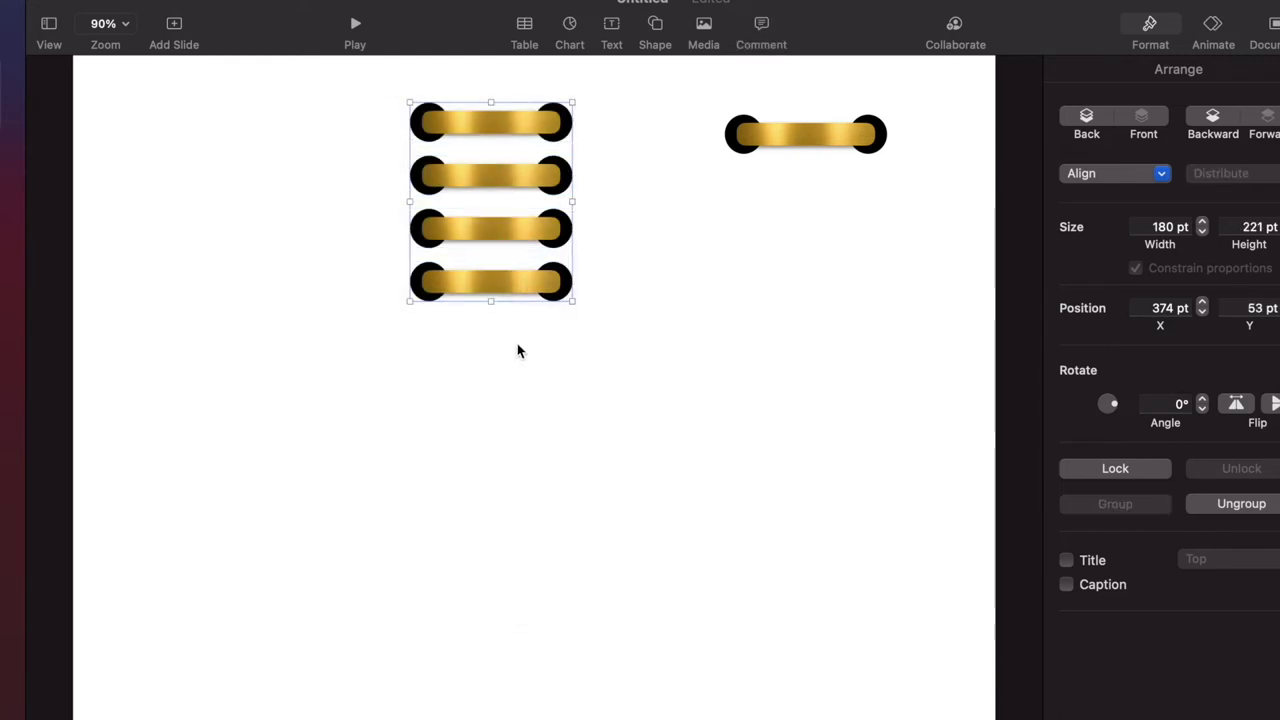
drag(530, 290, 422, 248)
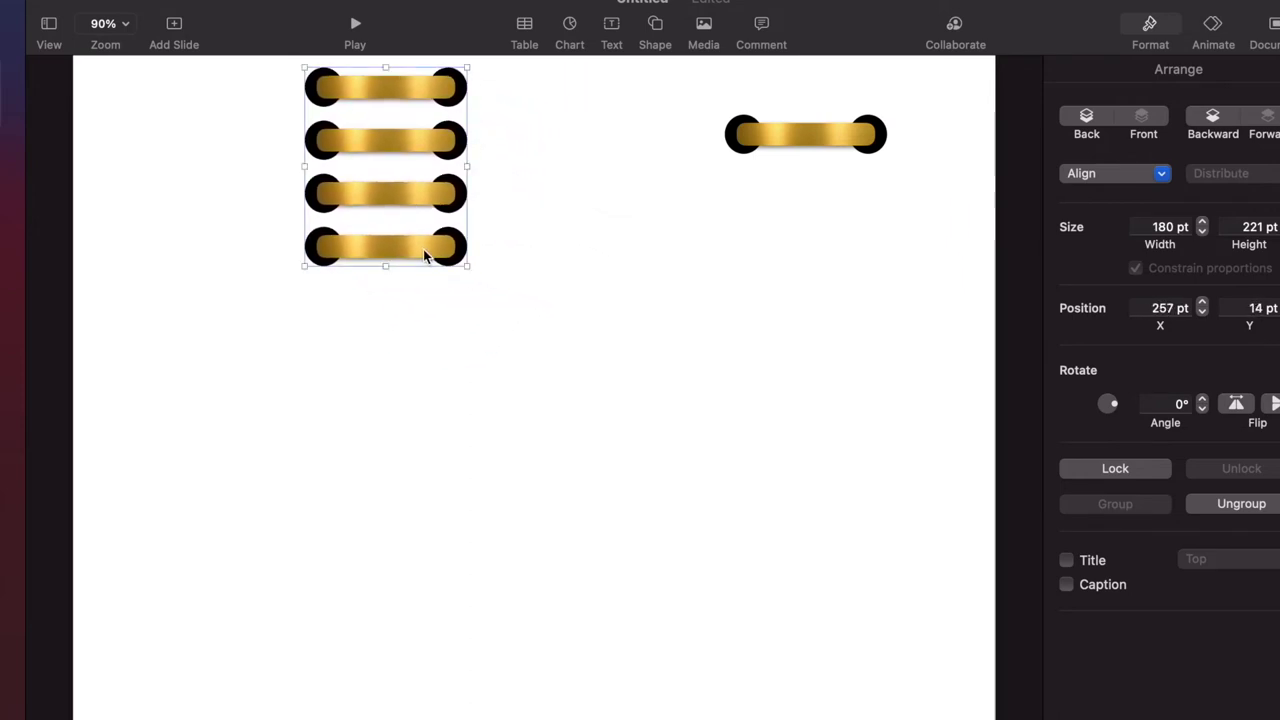
click(365, 357)
right_click(365, 357)
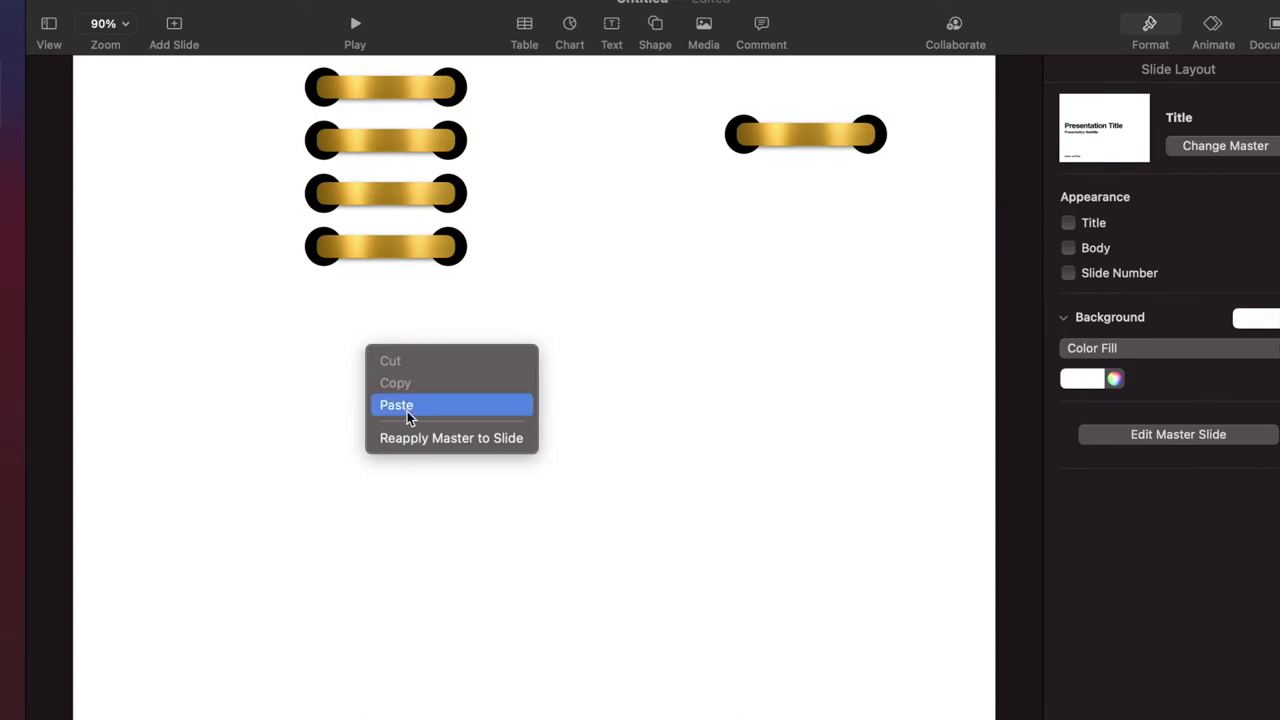
click(374, 405)
click(360, 226)
click(382, 216)
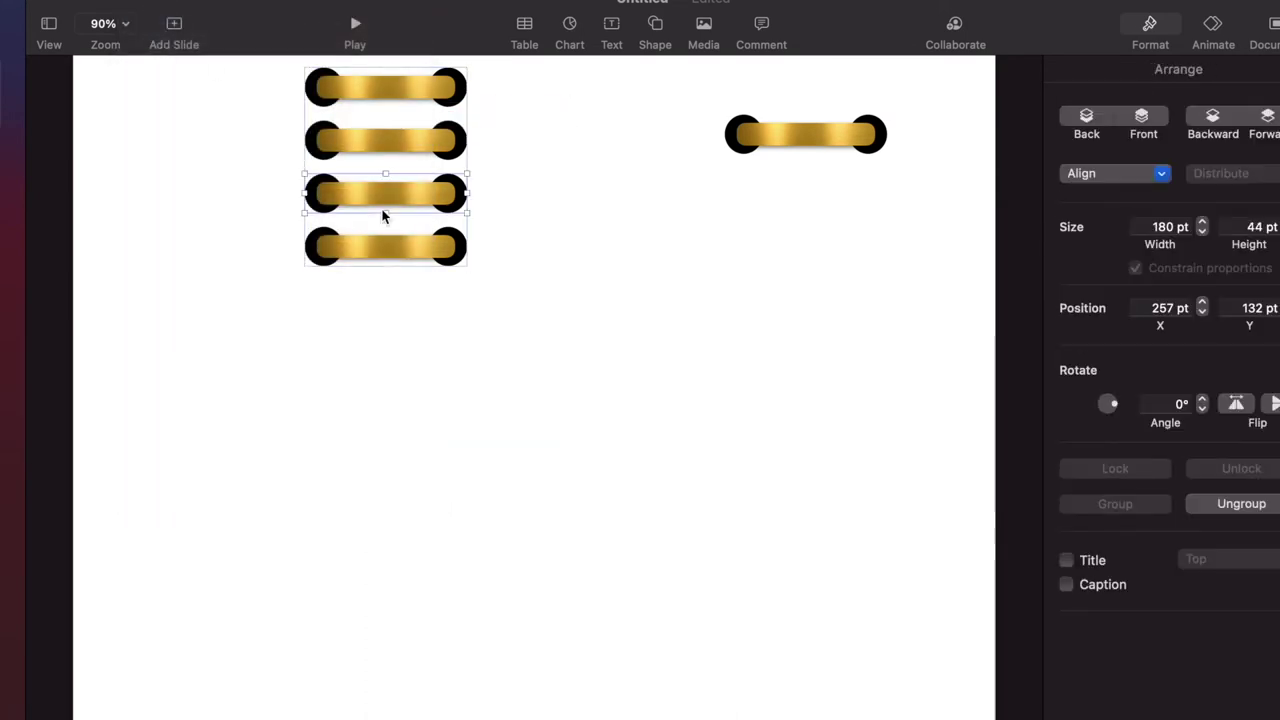
click(383, 229)
click(491, 340)
drag(496, 328, 284, 87)
- Copy the four-ring group and paste it below for an eight-ring column
right_click(366, 140)
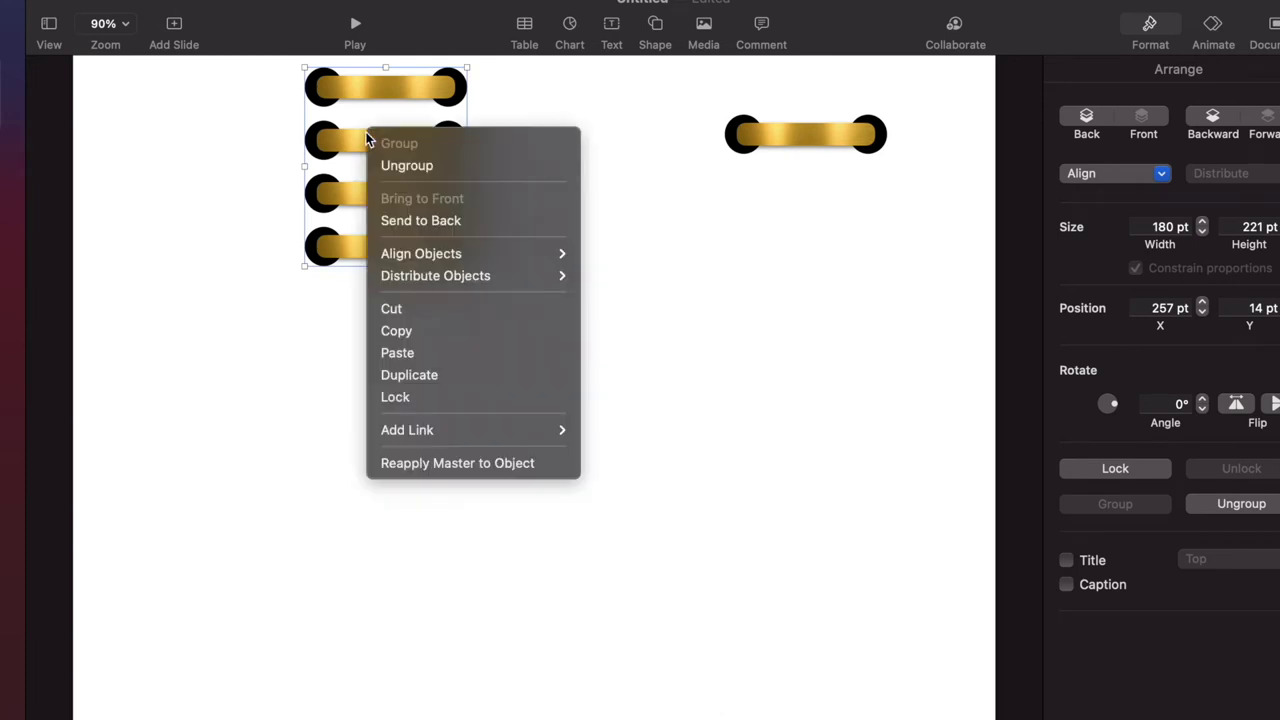
click(426, 332)
click(375, 418)
right_click(376, 436)
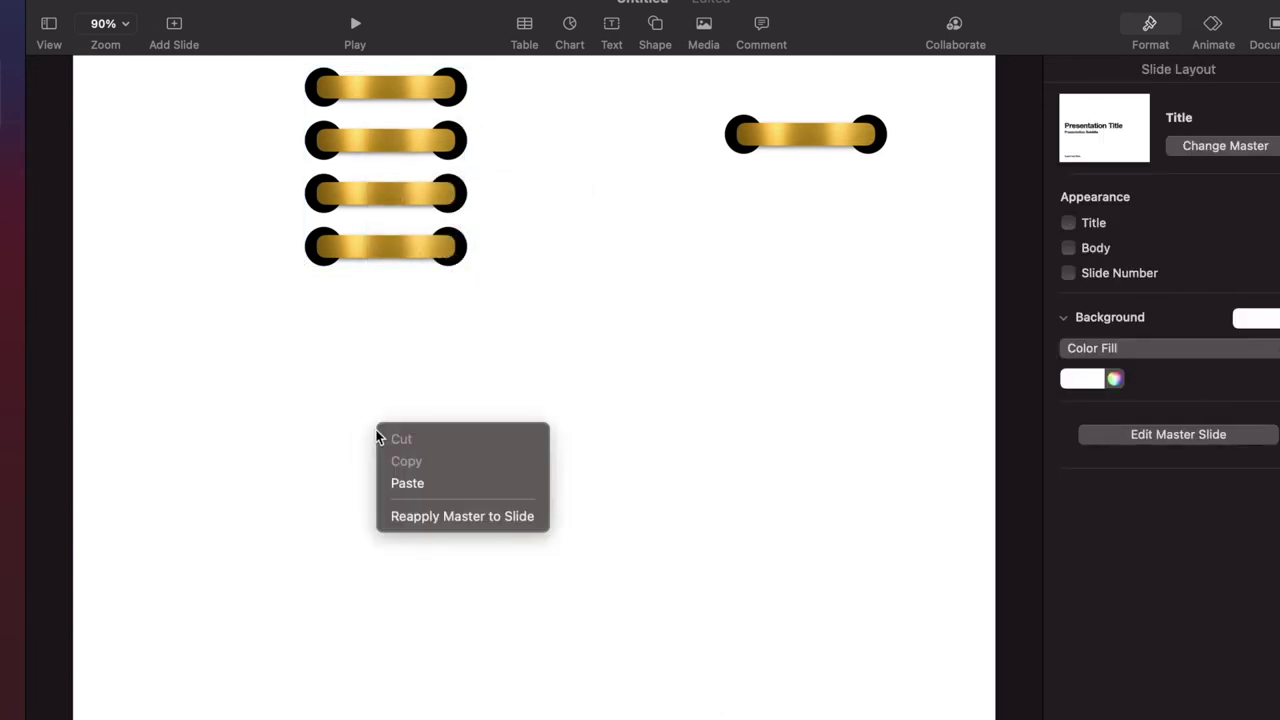
click(409, 489)
drag(409, 245, 381, 355)
- Paste a third four-ring group at the bottom and align the top group with the column
click(391, 573)
right_click(391, 582)
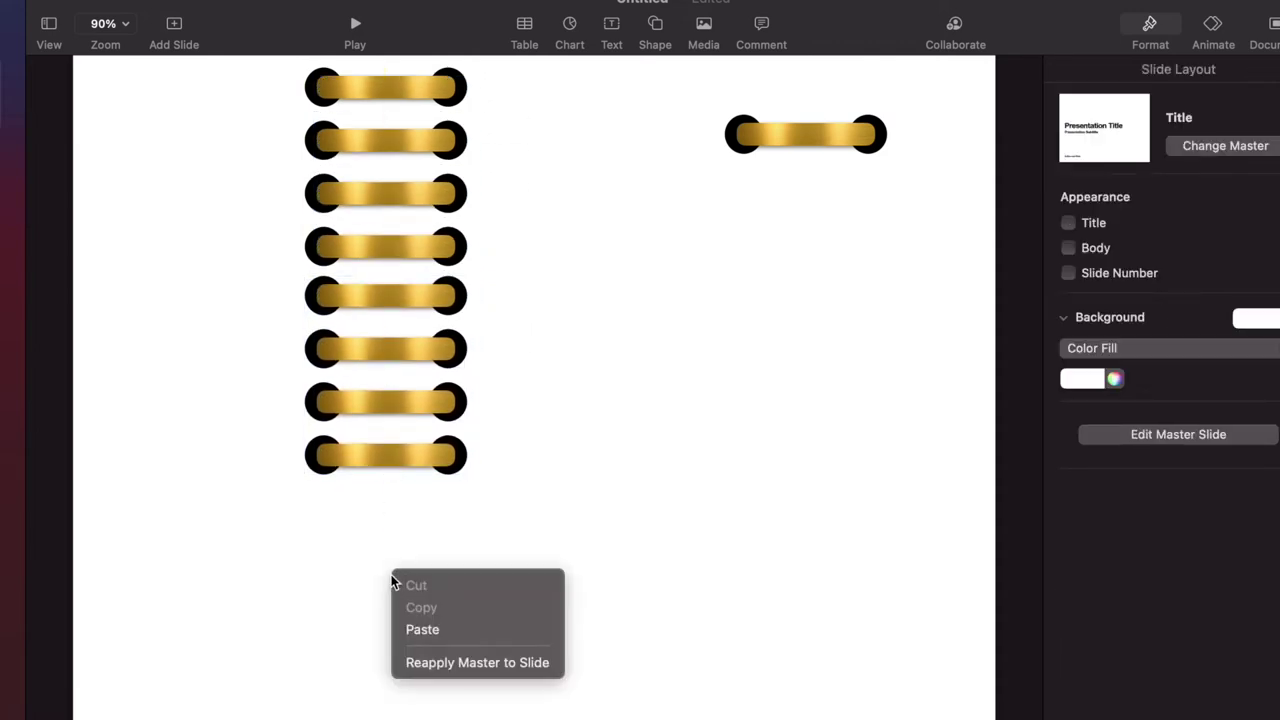
click(421, 629)
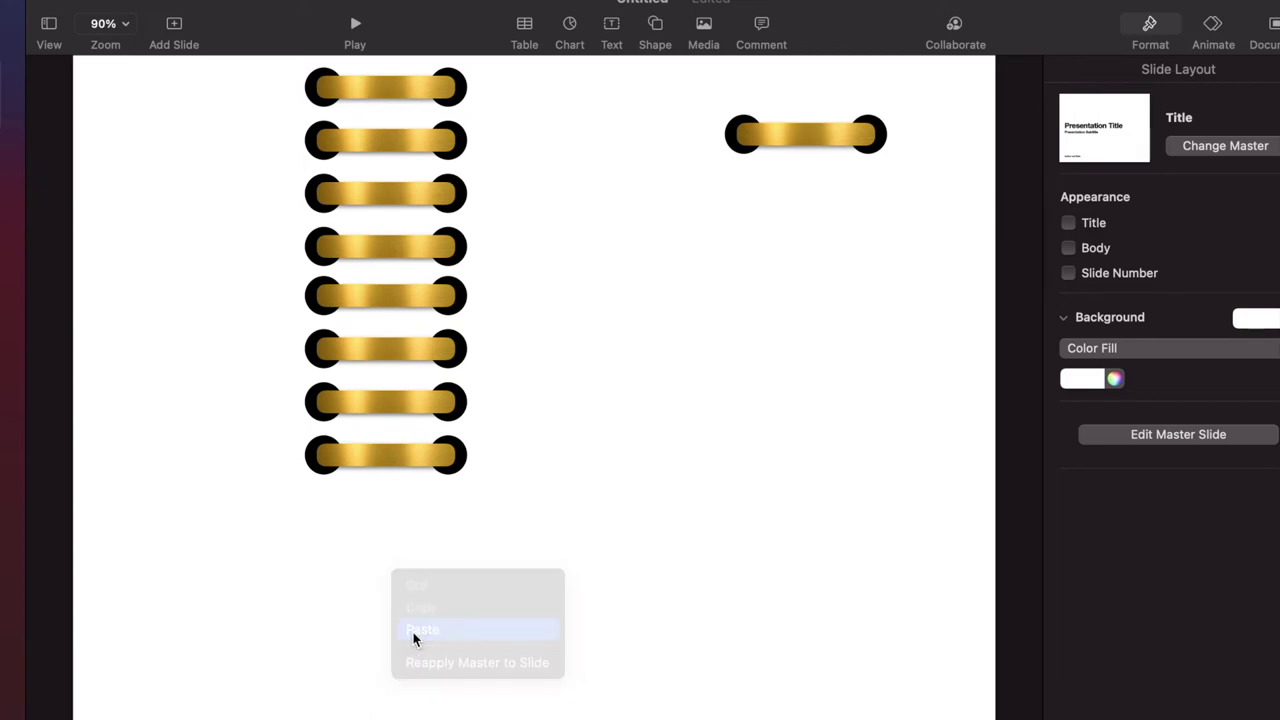
drag(407, 241, 401, 614)
click(565, 592)
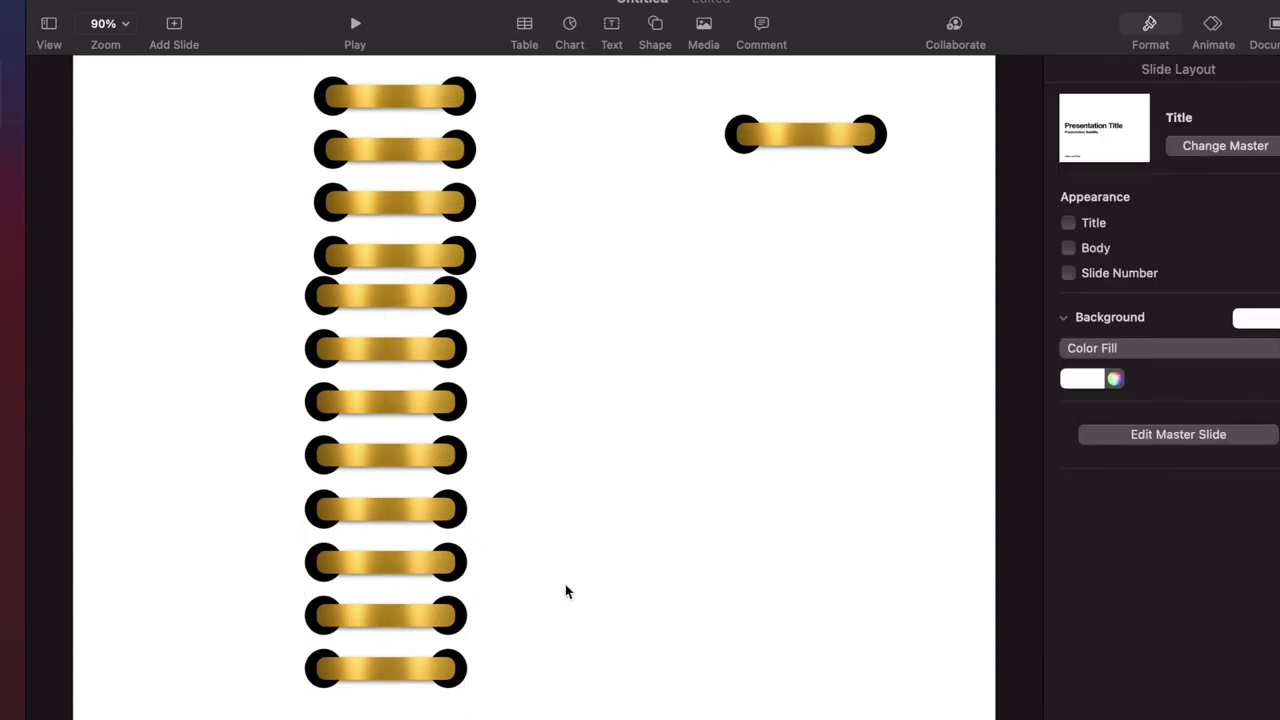
click(446, 131)
drag(423, 188, 415, 181)
click(536, 401)
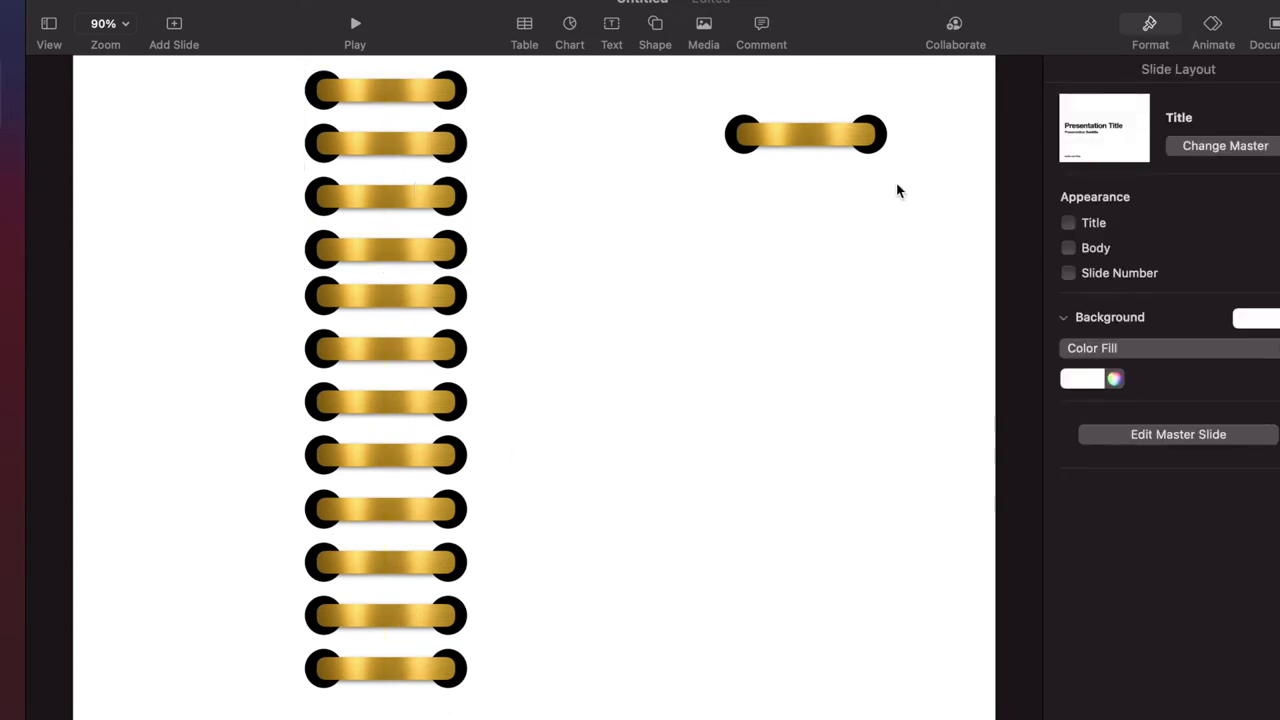
- Move the lone upper-right ring left and ungroup it
click(799, 131)
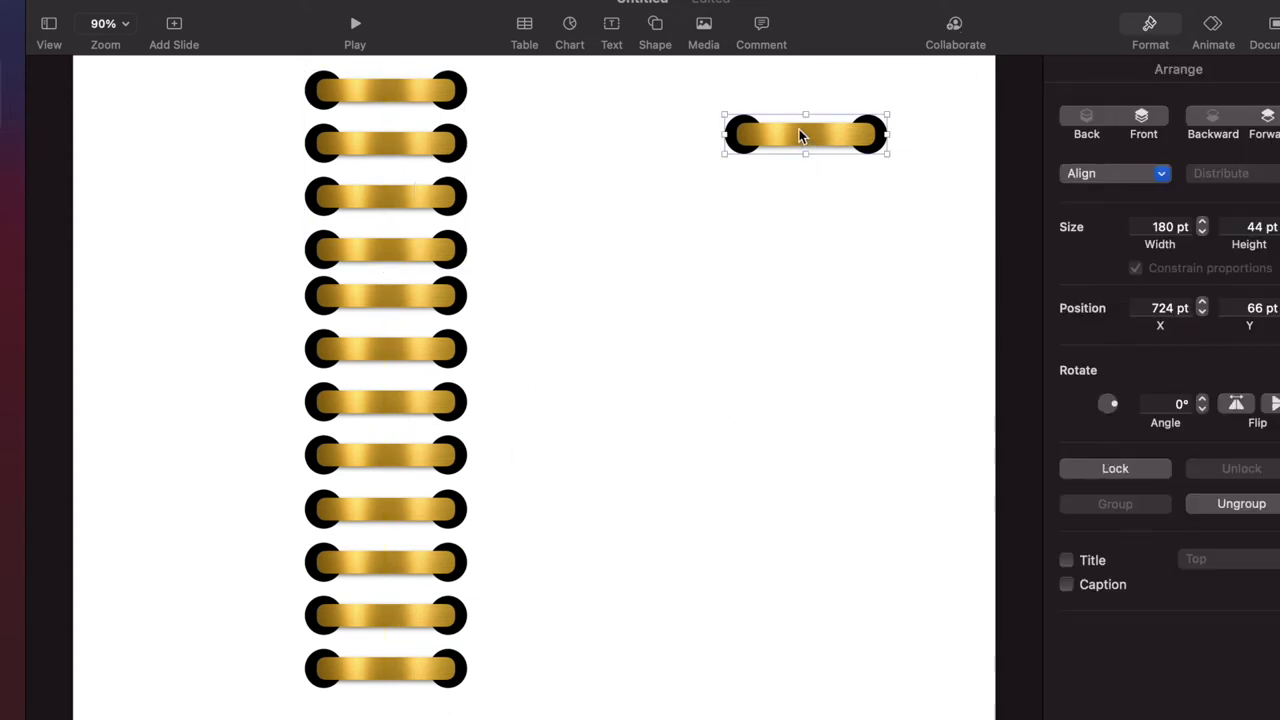
drag(799, 135, 683, 153)
right_click(683, 153)
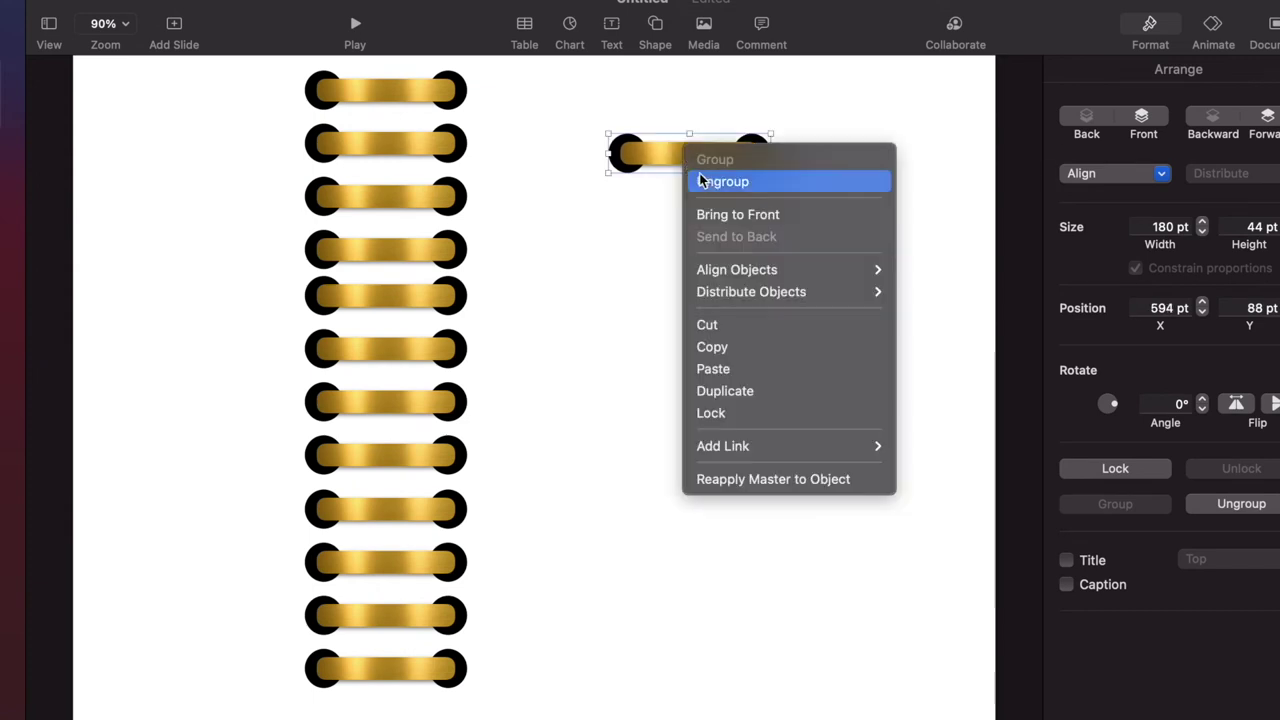
click(703, 181)
- Delete the ring's left black circle and select the remaining bar and circle
click(629, 248)
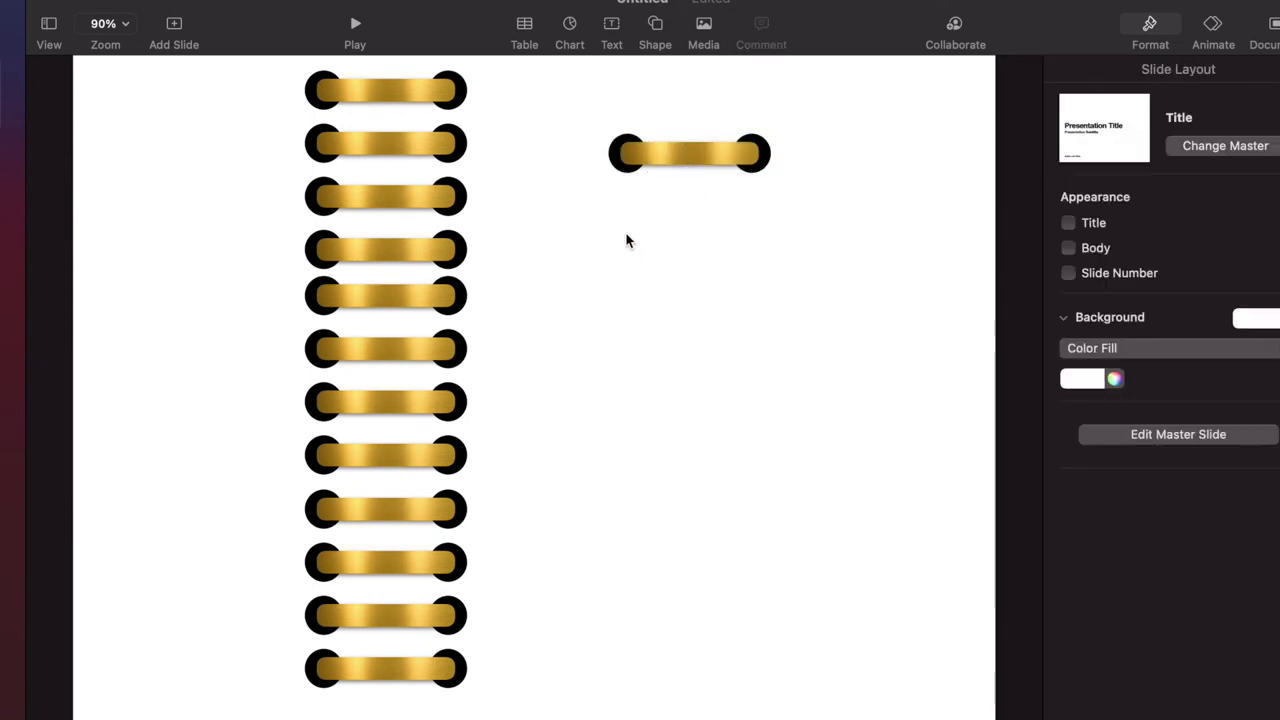
click(622, 160)
click(616, 163)
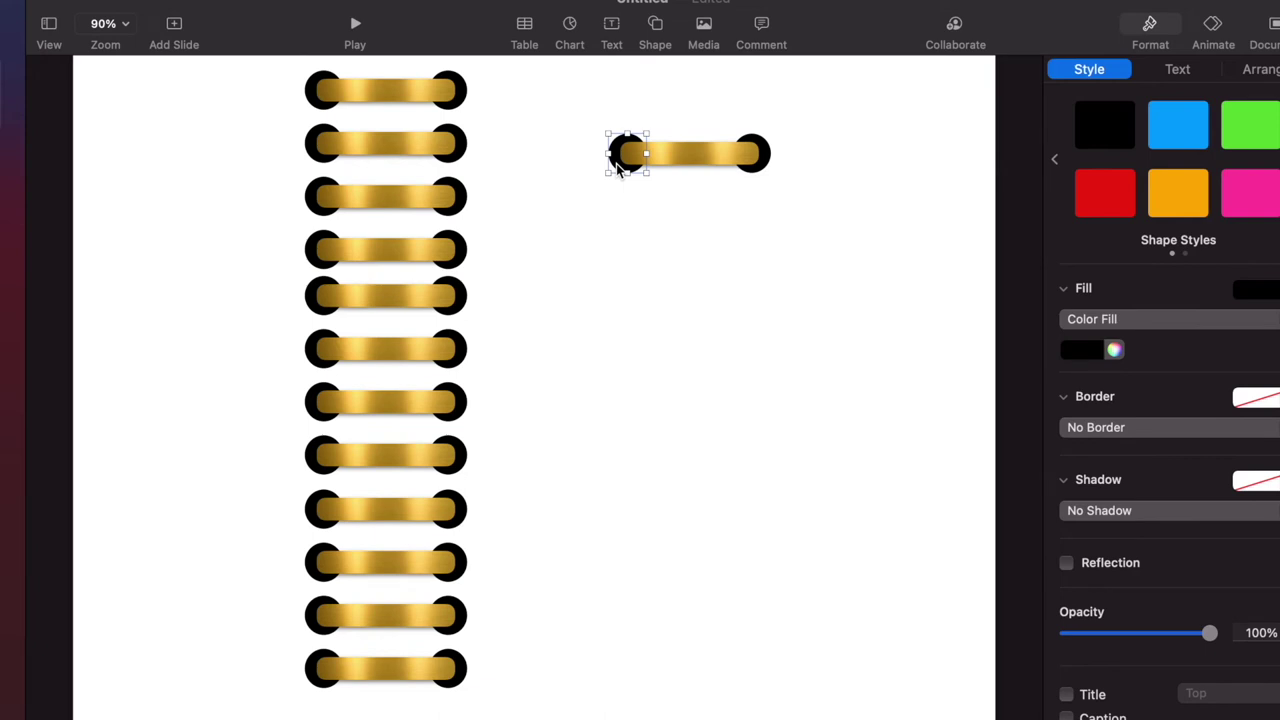
key(Delete)
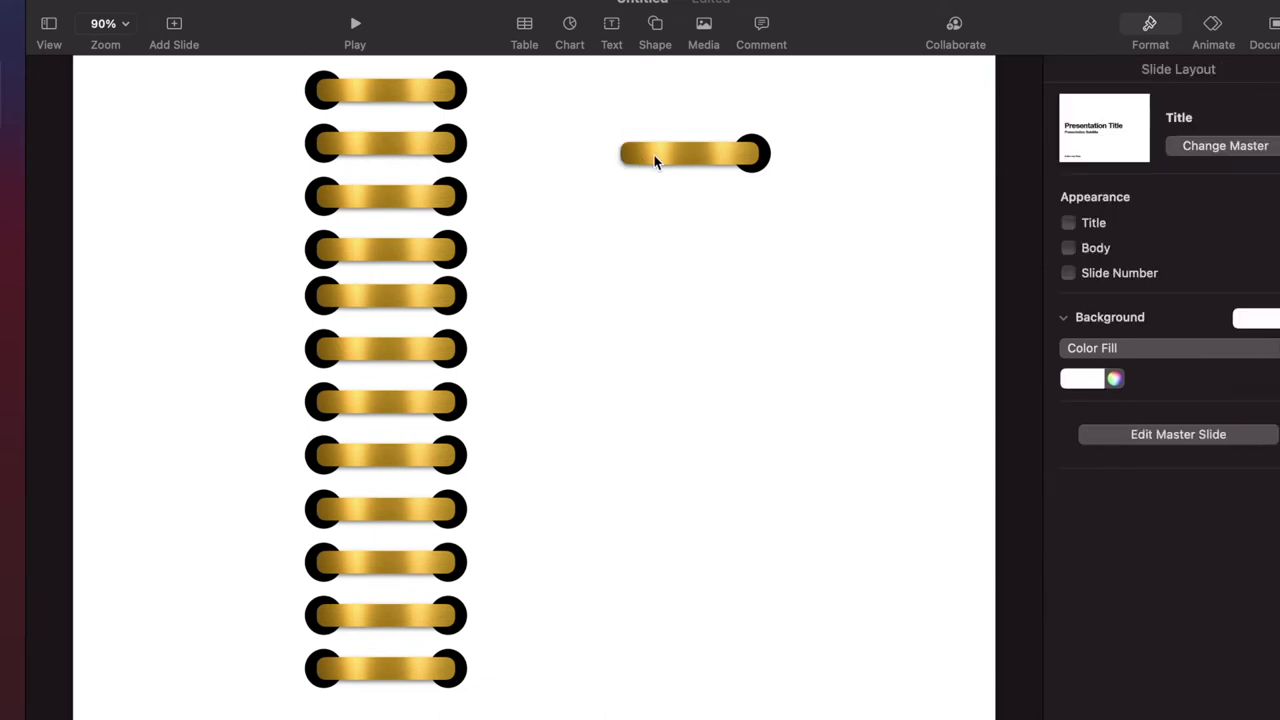
mouse_move(682, 151)
mouse_down()
mouse_move(638, 138)
mouse_move(682, 151)
mouse_up()
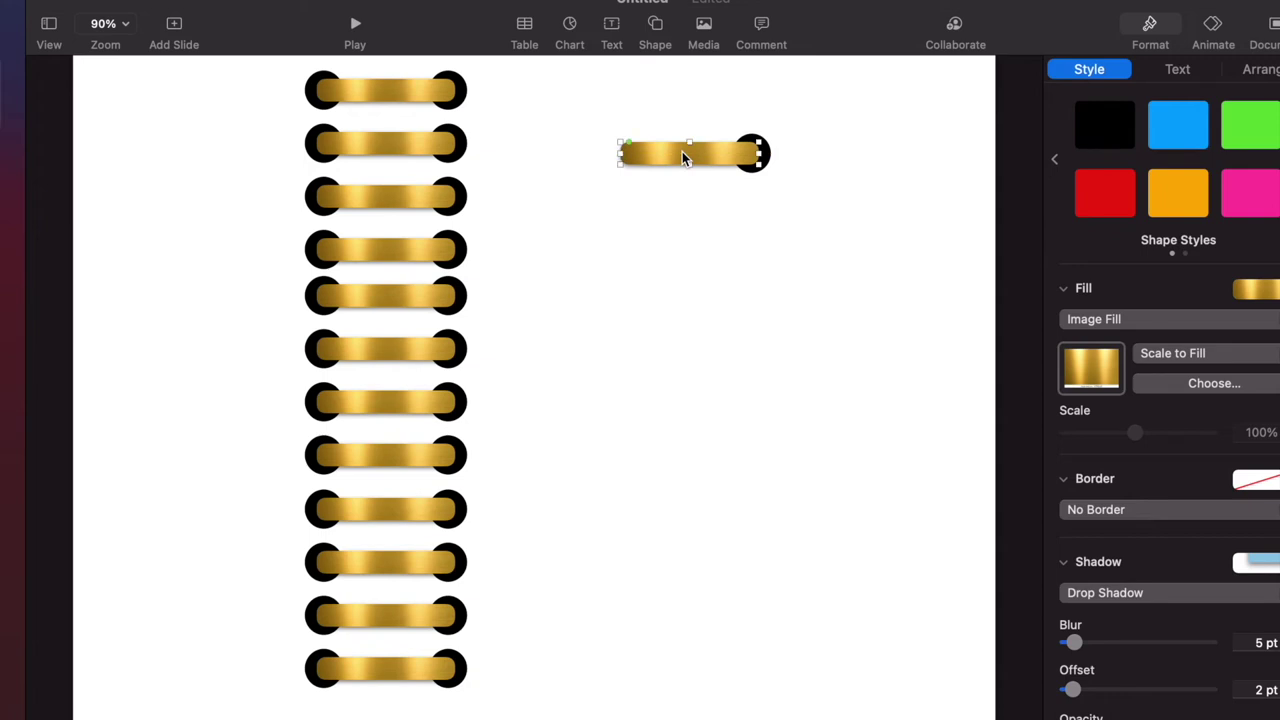
click(713, 212)
drag(799, 204, 607, 111)
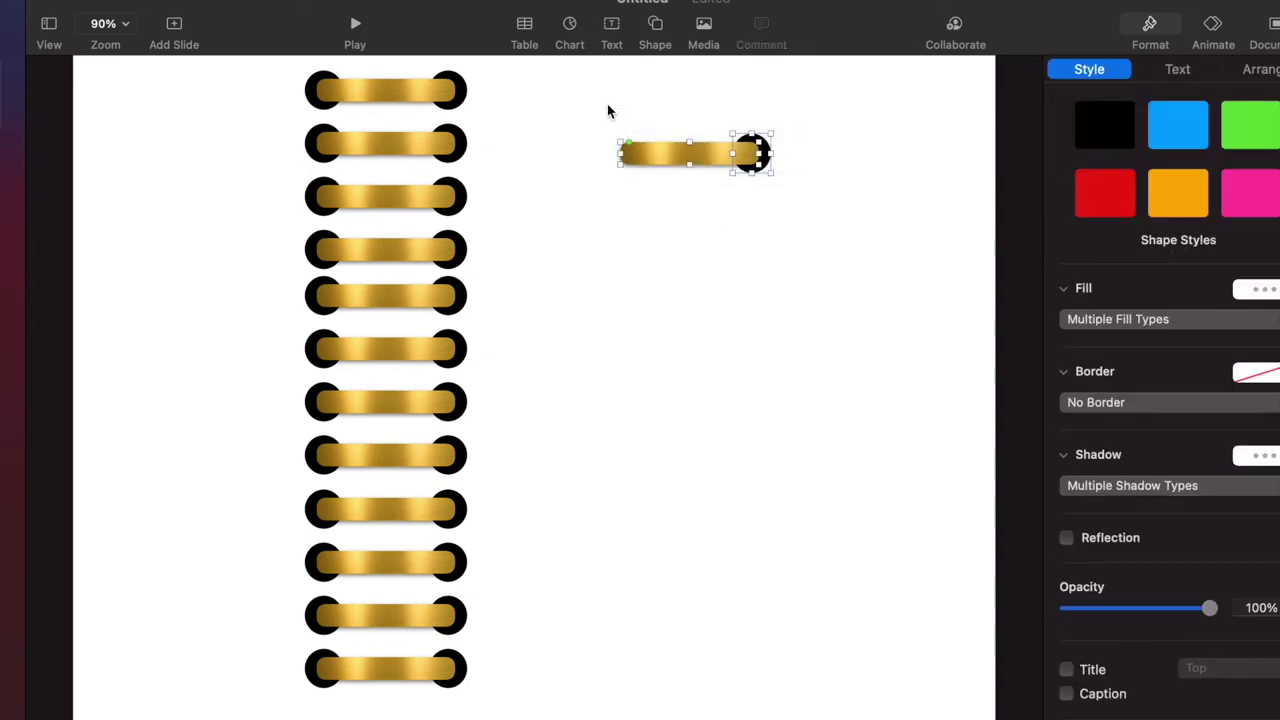
- Group the bar and circle into one half ring and paste a copy below it
right_click(649, 157)
click(665, 169)
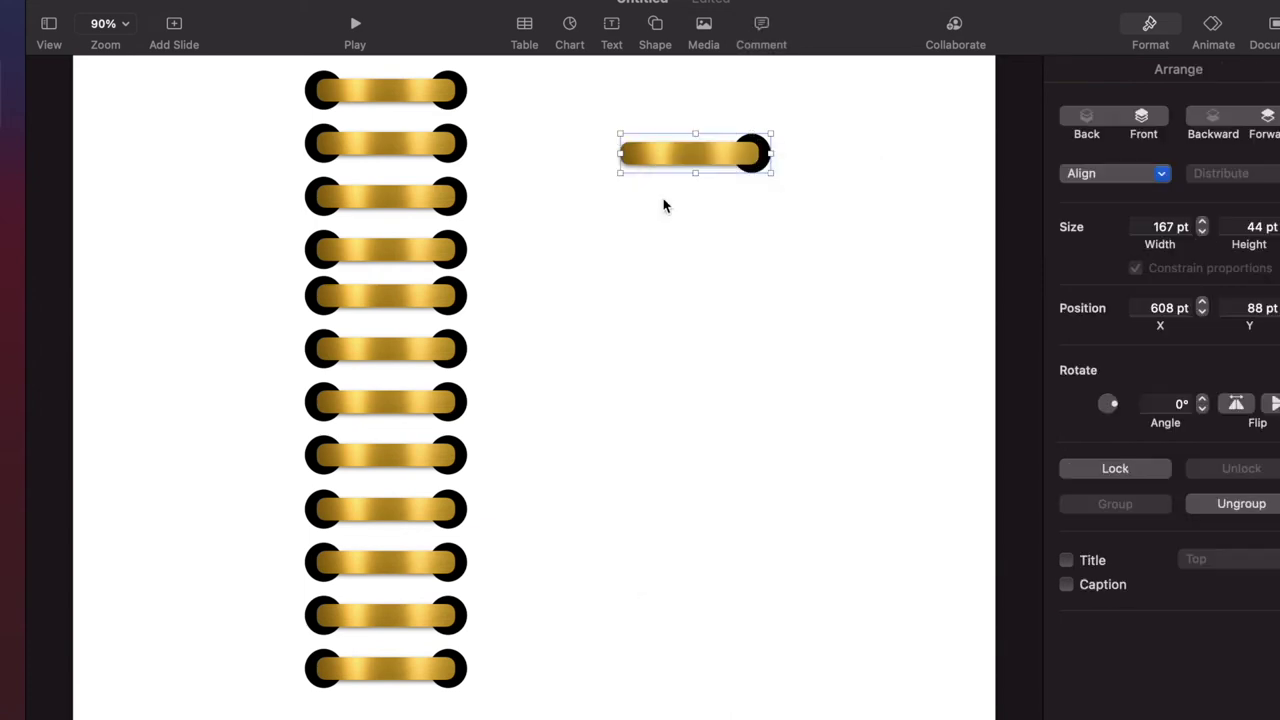
right_click(632, 150)
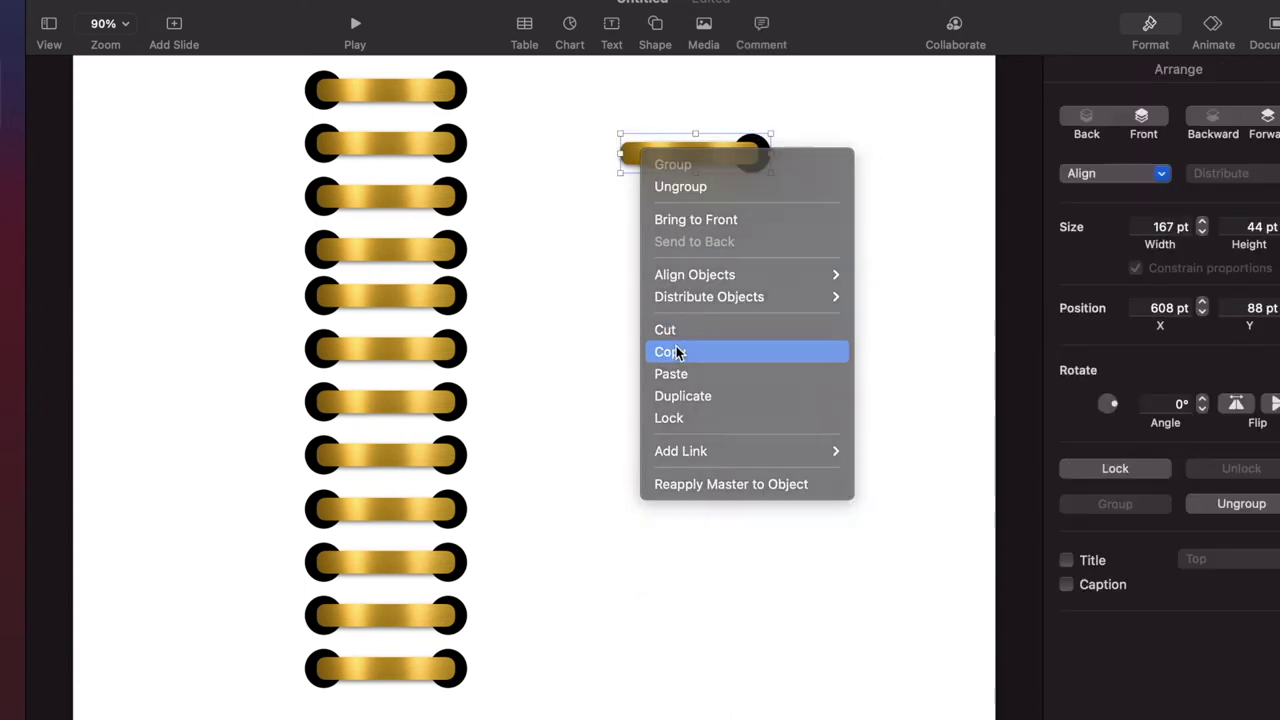
click(677, 351)
click(662, 272)
right_click(662, 272)
click(690, 318)
drag(684, 154, 690, 267)
- Paste two more half rings and stack them below, making a column of four
click(686, 283)
right_click(686, 280)
click(713, 331)
right_click(677, 380)
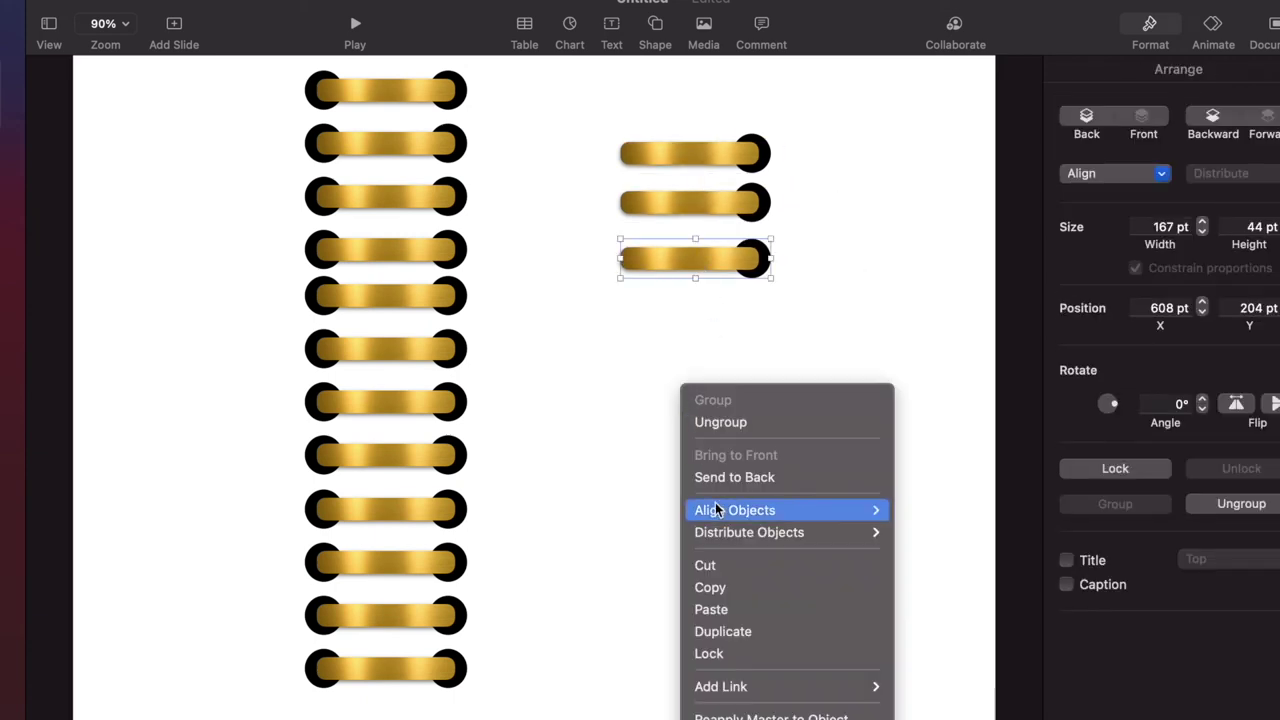
right_click(676, 361)
click(716, 581)
drag(737, 177, 721, 317)
click(747, 396)
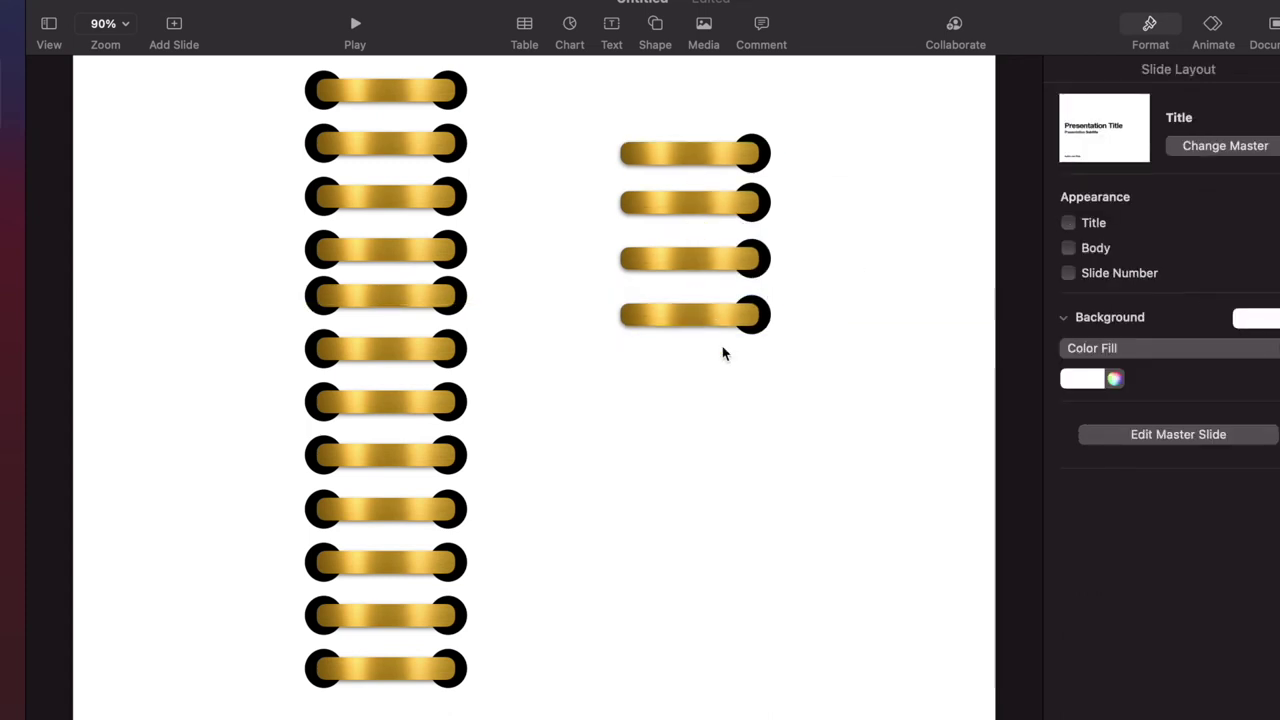
- Group the four half rings and paste a copy of the group below
drag(828, 414, 600, 140)
click(1068, 511)
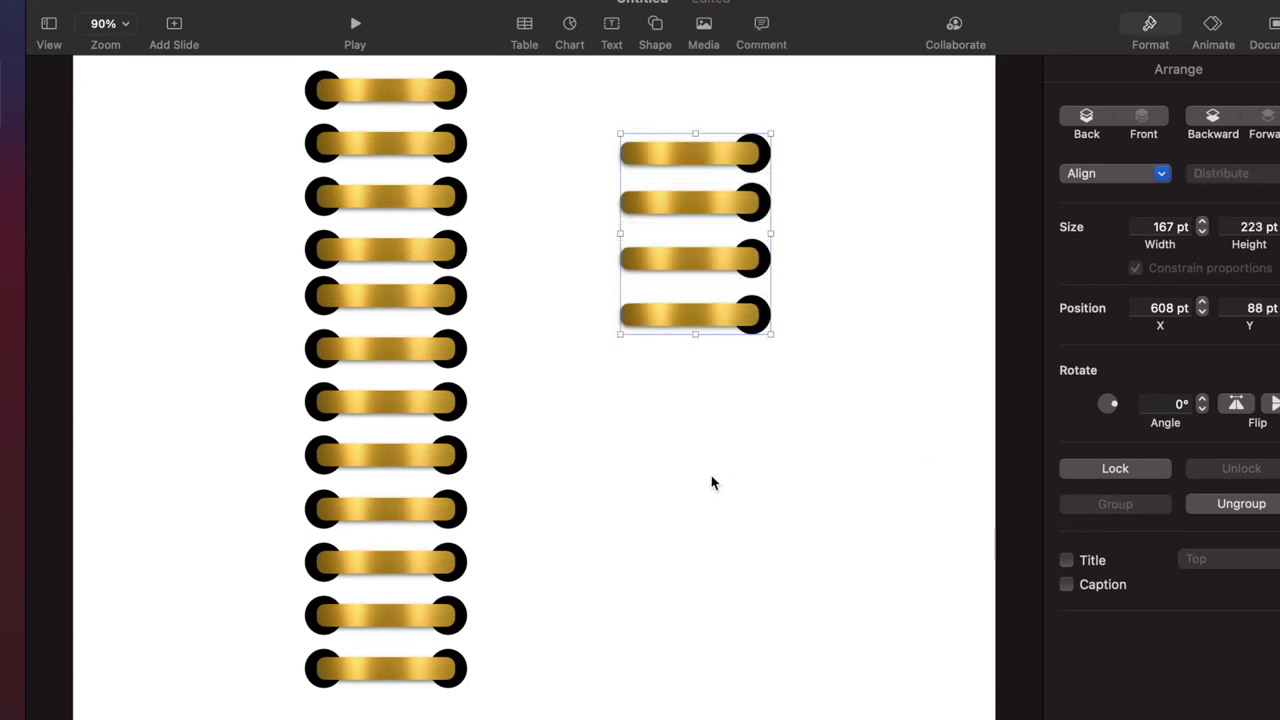
click(711, 480)
right_click(680, 262)
click(732, 461)
right_click(685, 477)
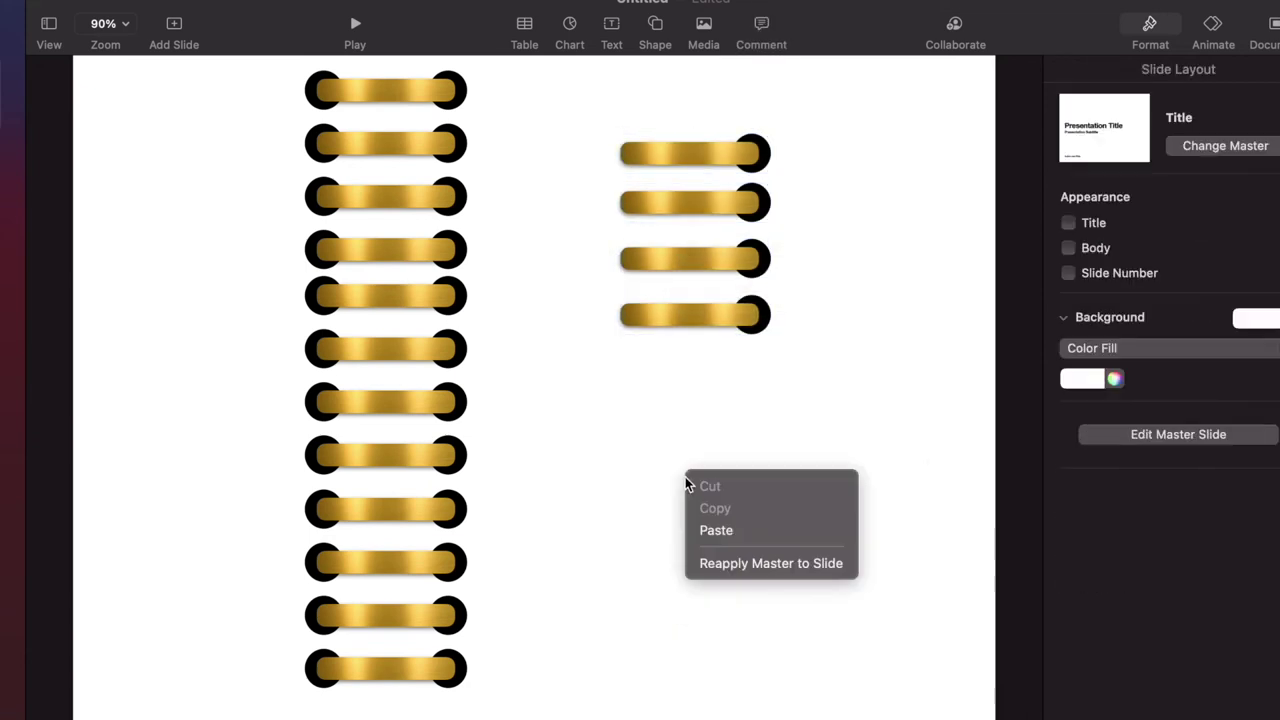
click(713, 530)
drag(716, 214, 706, 426)
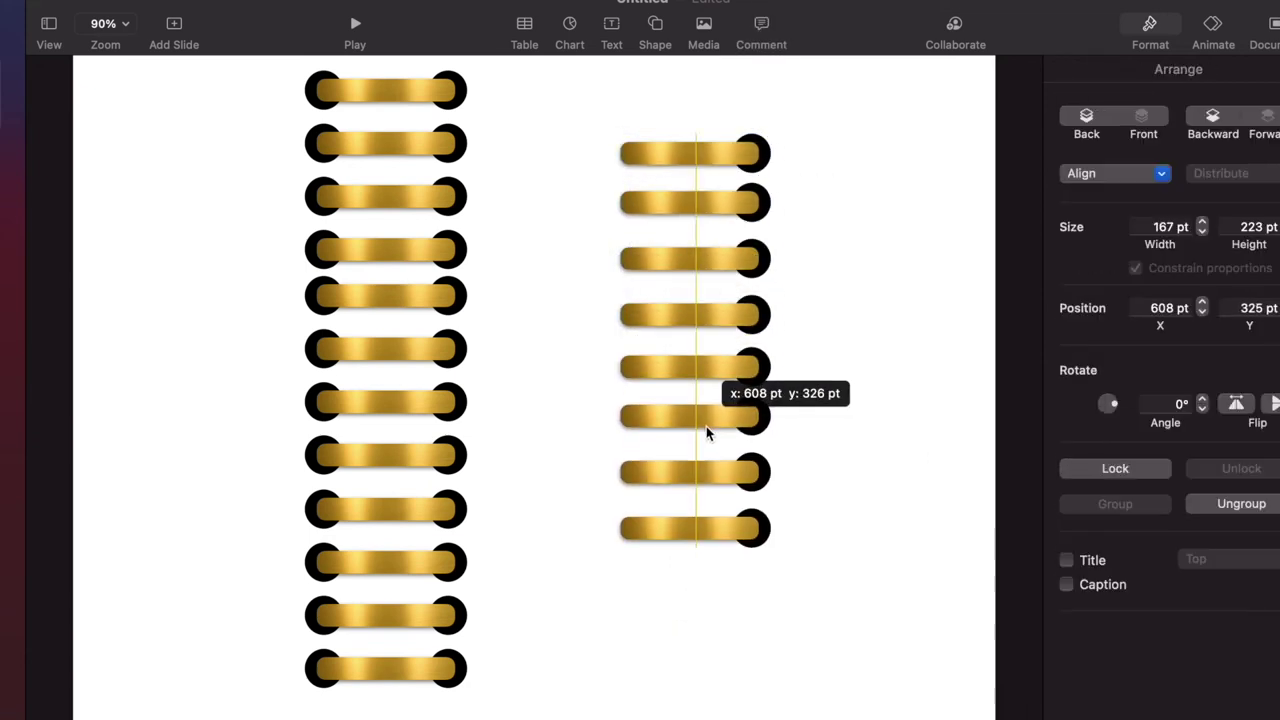
- Add a third four-ring group and align all three into a twelve-ring column
click(709, 290)
drag(709, 282, 683, 212)
drag(681, 482, 656, 417)
right_click(664, 608)
click(700, 664)
drag(712, 312, 743, 677)
drag(719, 218, 731, 160)
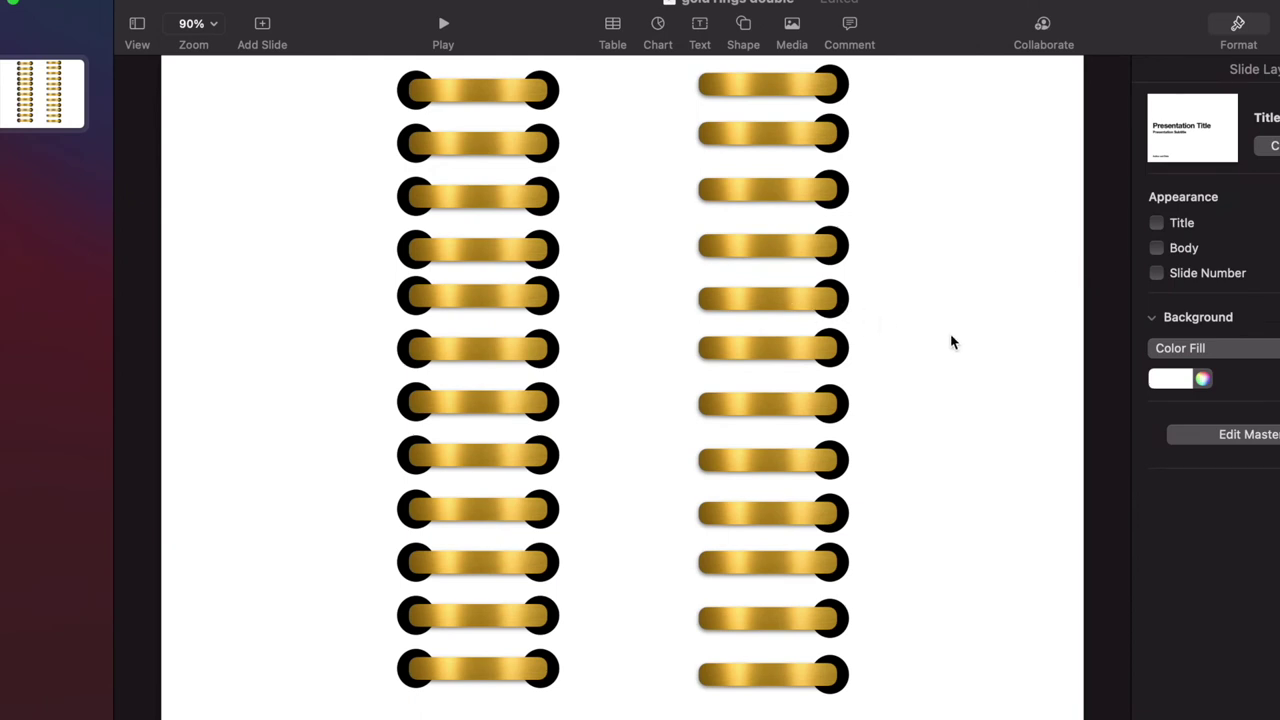
- Set the slide background fill to No Fill and nudge the right ring column slightly left
right_click(956, 346)
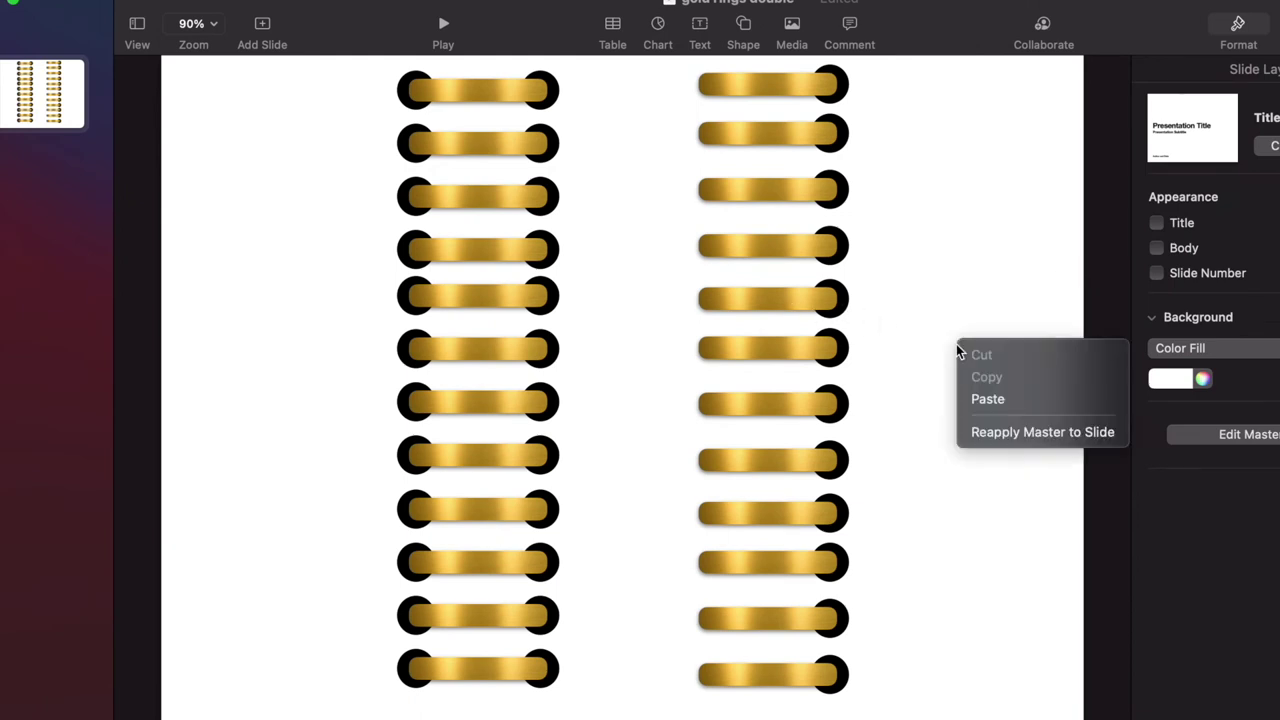
click(1008, 498)
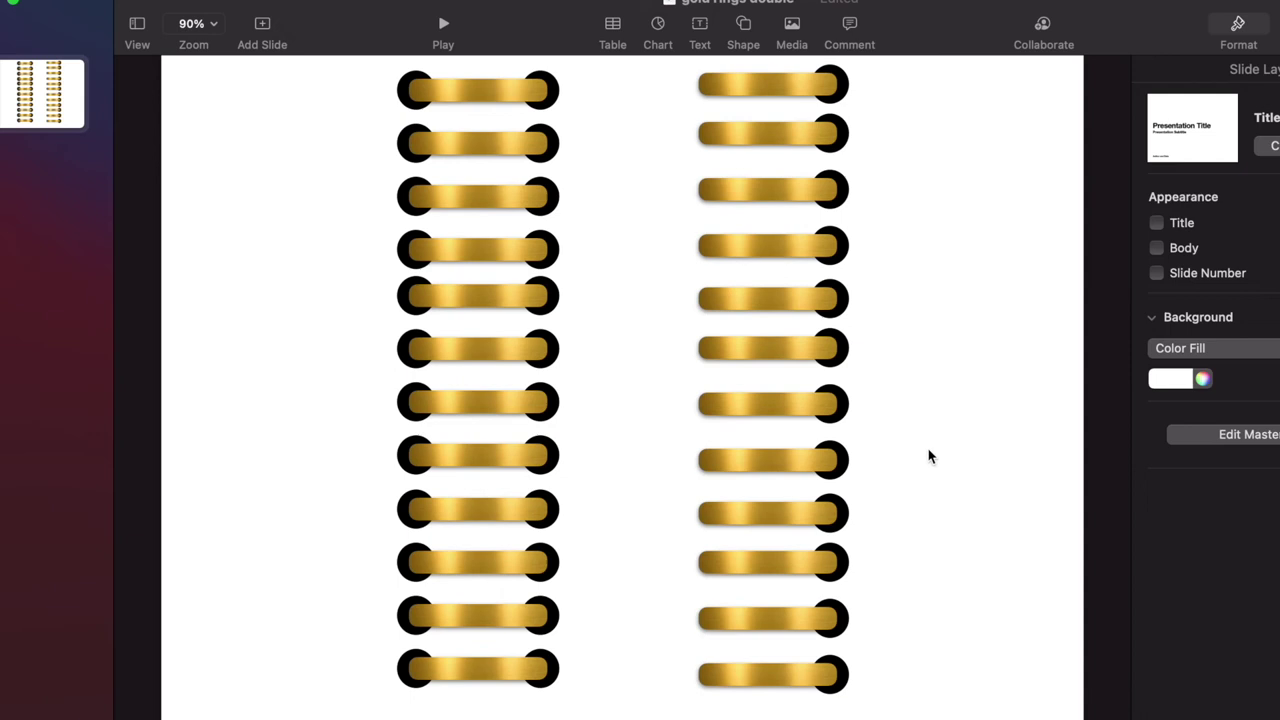
click(818, 312)
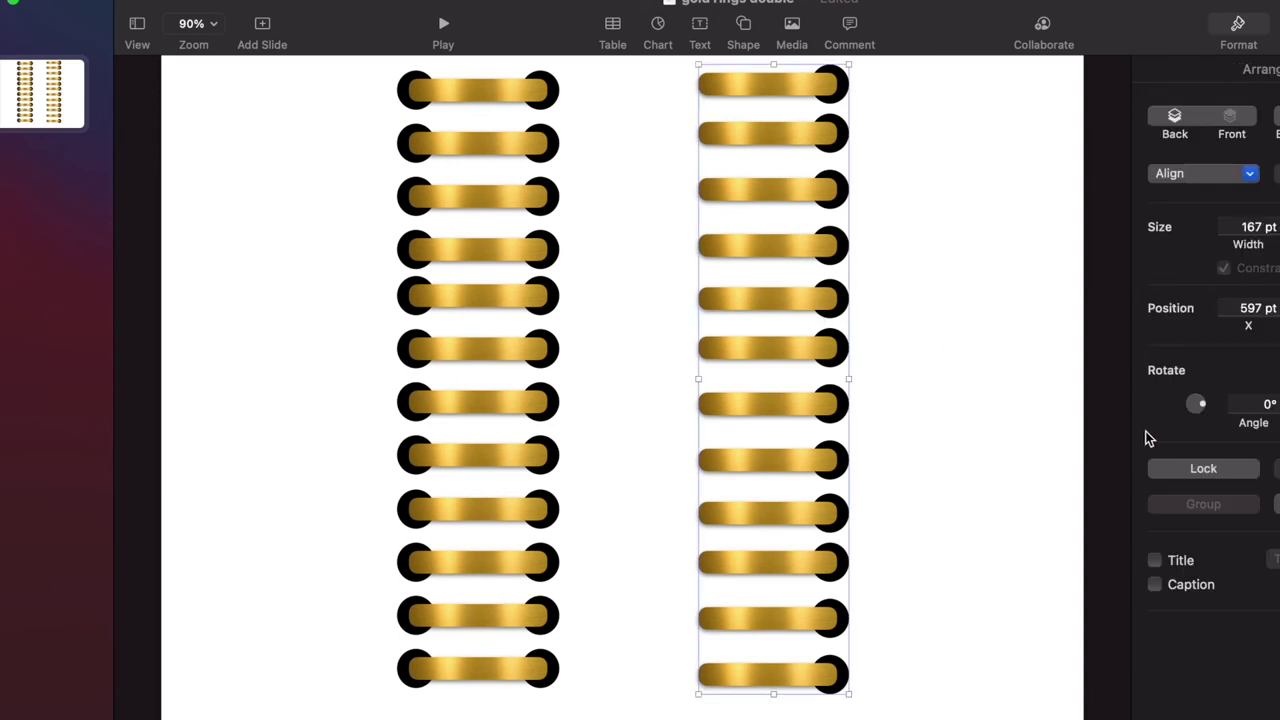
click(995, 433)
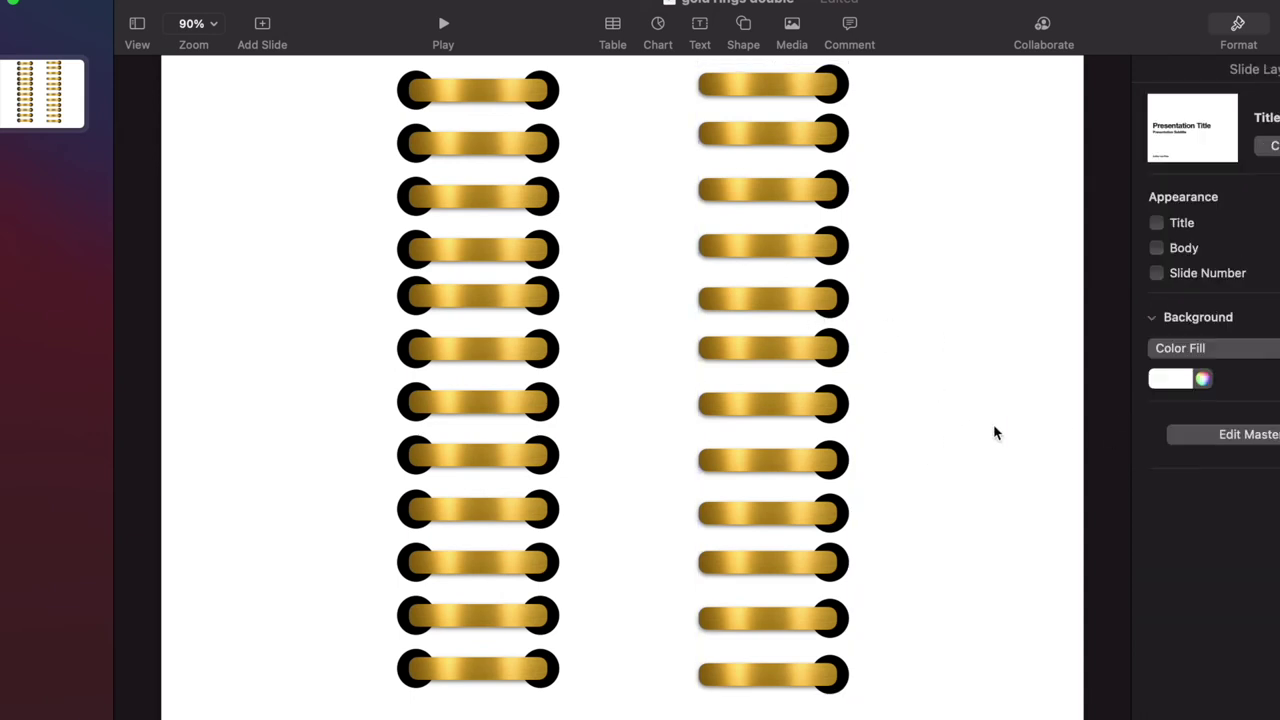
click(1158, 316)
click(1158, 316)
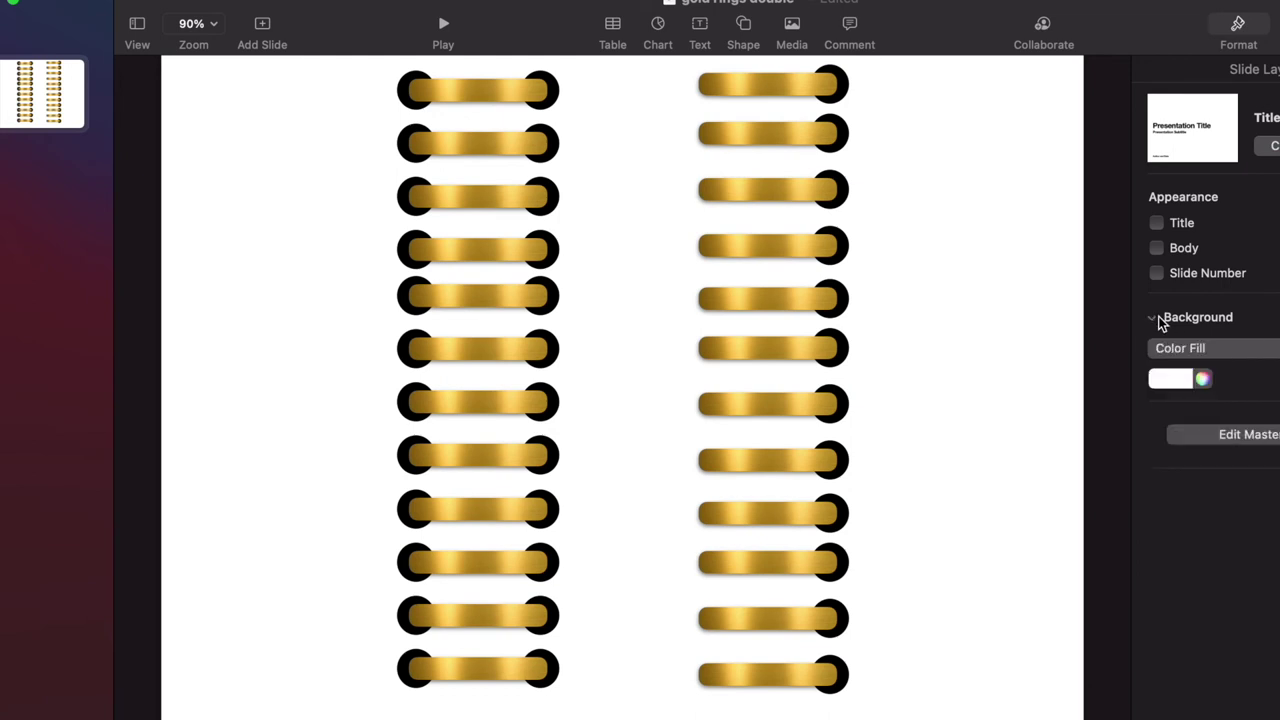
click(1188, 382)
click(1200, 349)
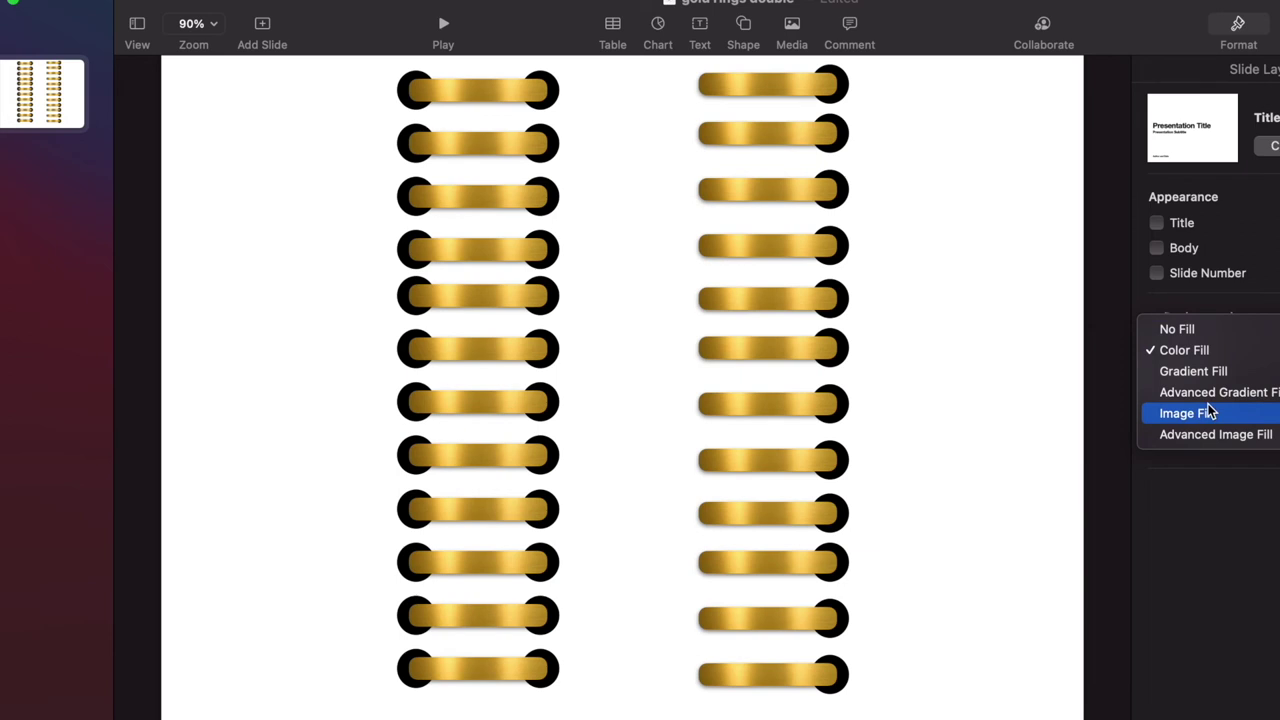
click(1192, 333)
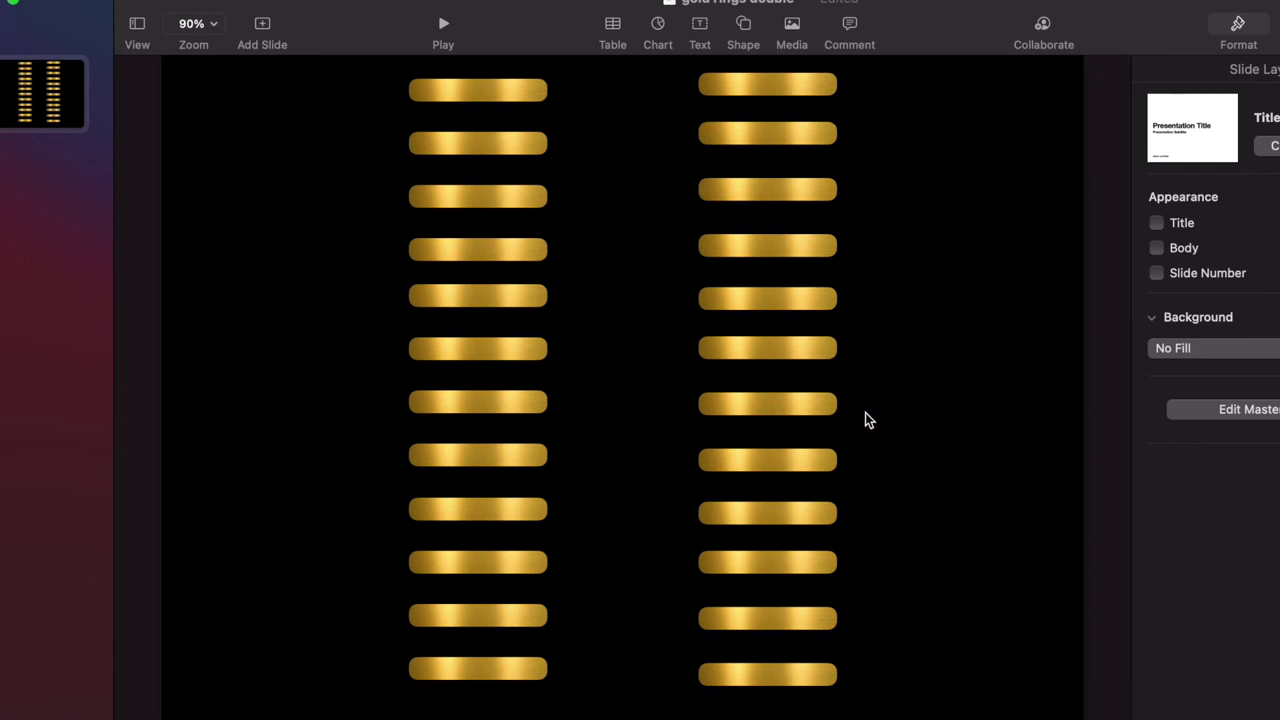
drag(815, 419, 808, 418)
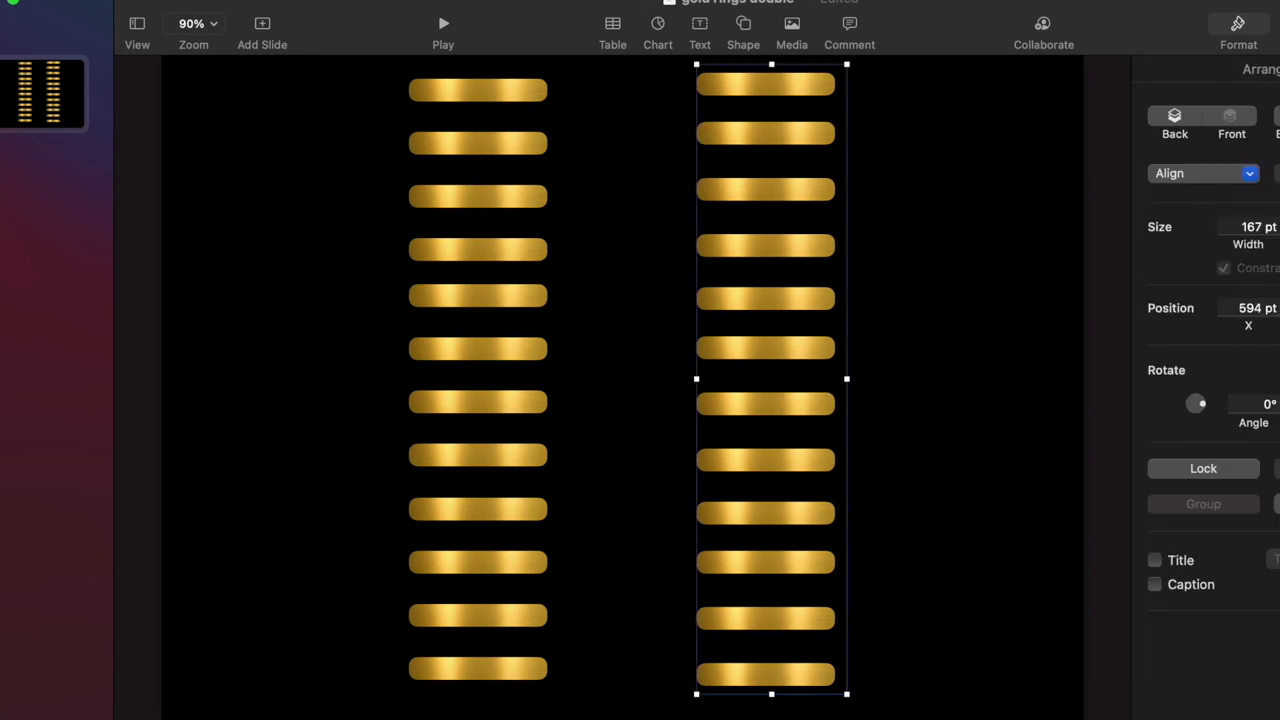
- Export the slide via File > Export To > Images as PNG with transparent backgrounds
click(103, 2)
mouse_move(149, 194)
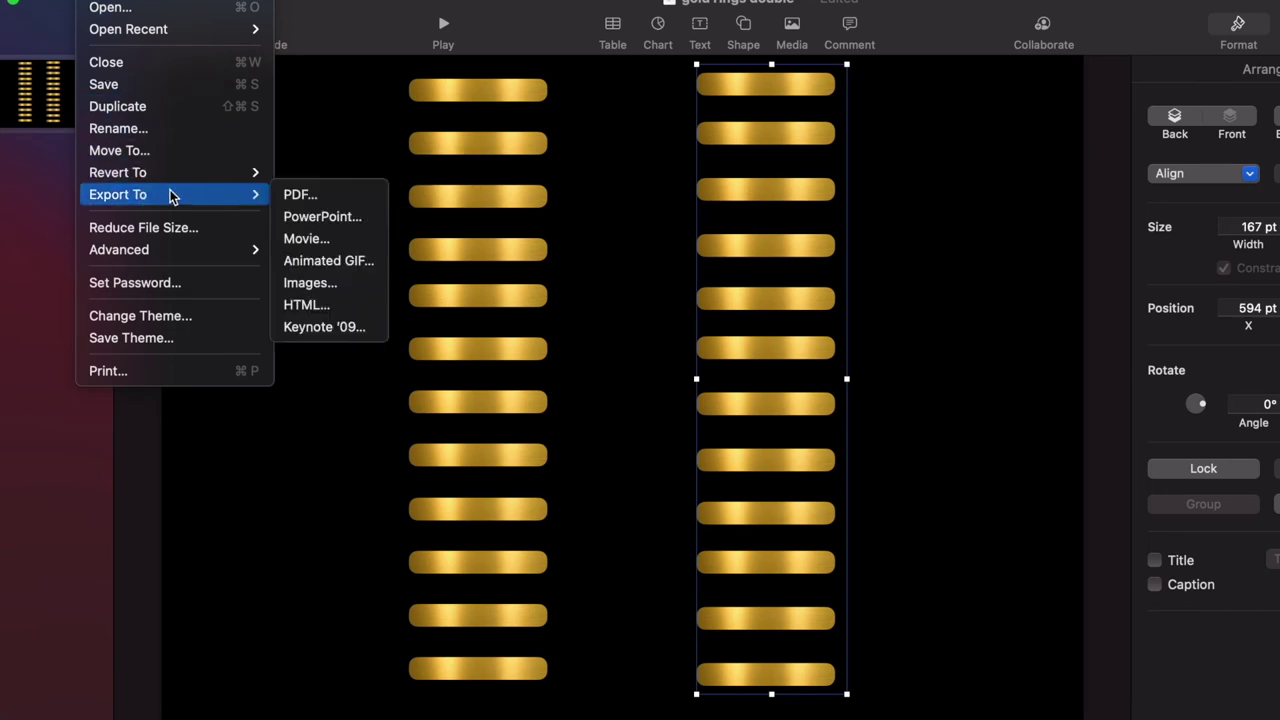
click(302, 287)
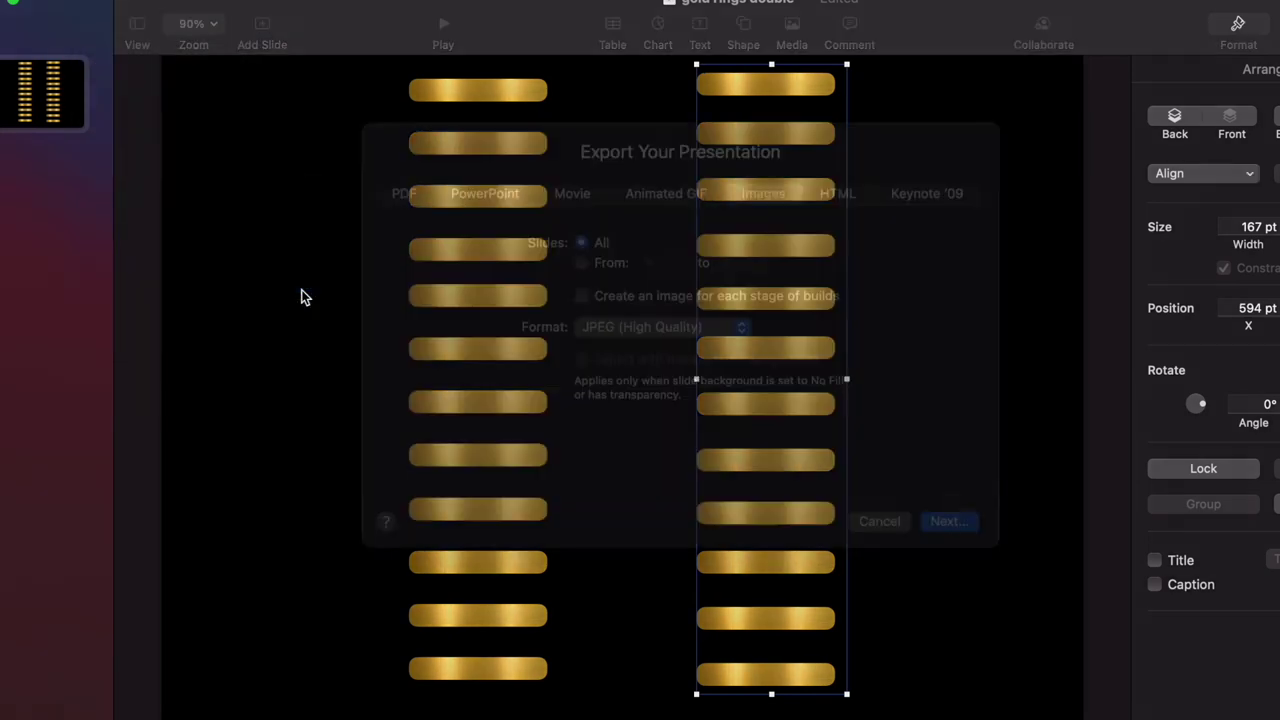
click(655, 360)
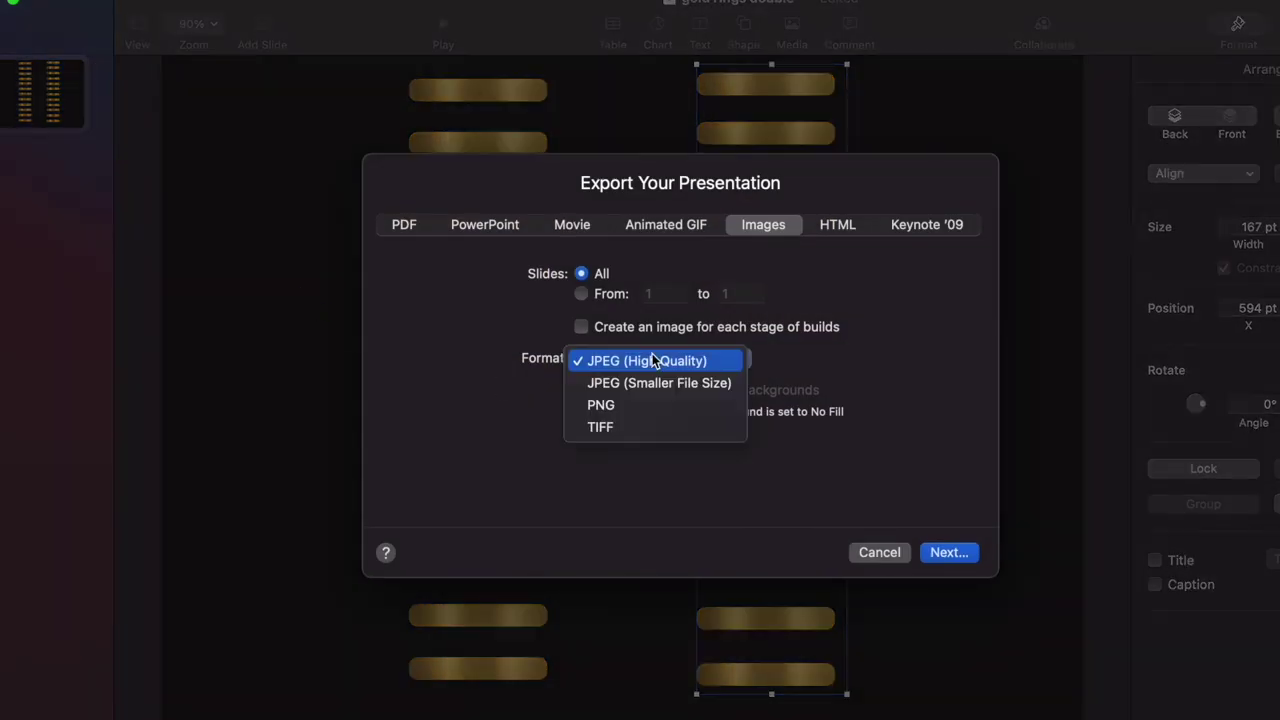
click(656, 407)
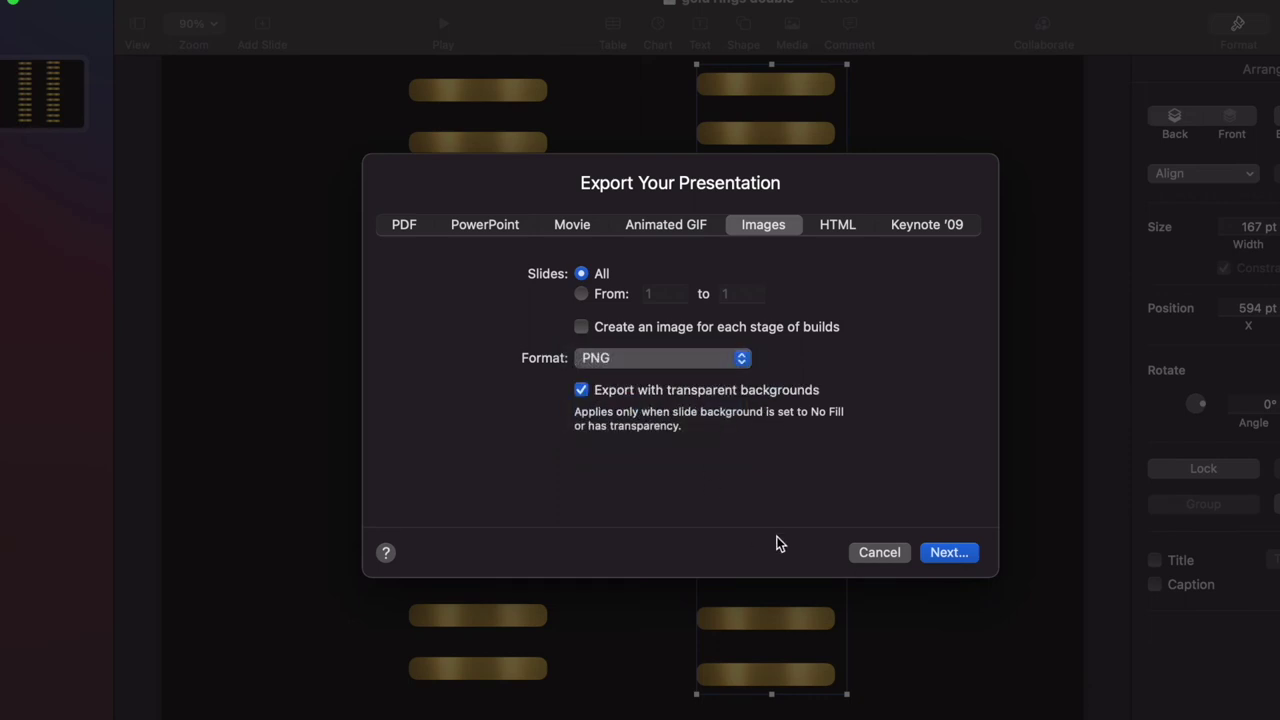
click(960, 558)
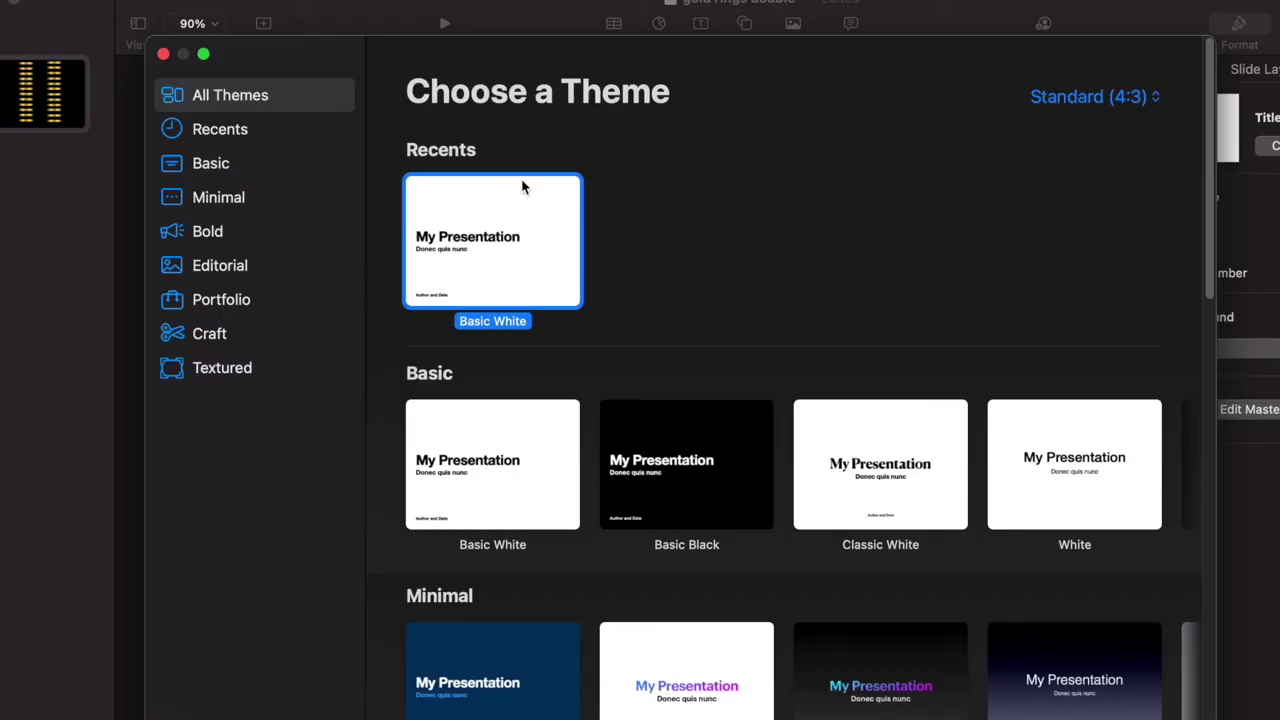
- Create a Basic White presentation and delete its title, subtitle and Author and Date placeholders
double_click(491, 275)
right_click(491, 275)
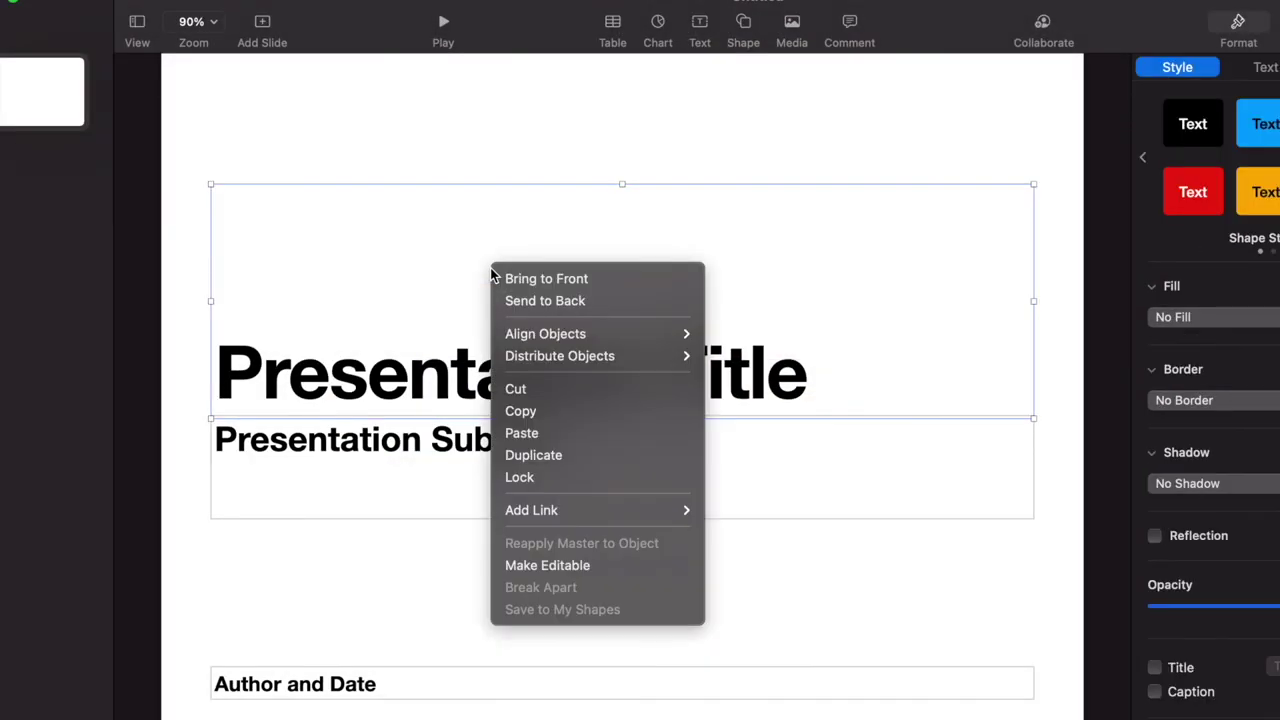
key(Escape)
key(Delete)
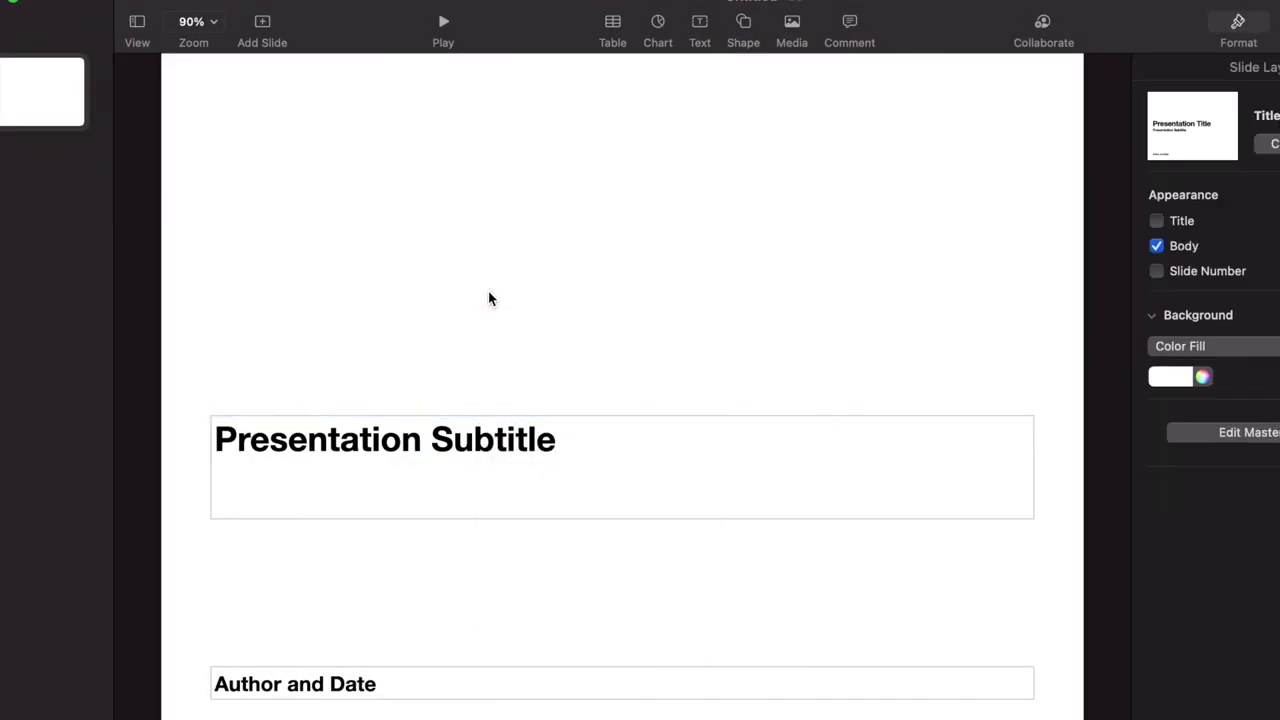
click(475, 486)
key(Delete)
click(490, 694)
key(Delete)
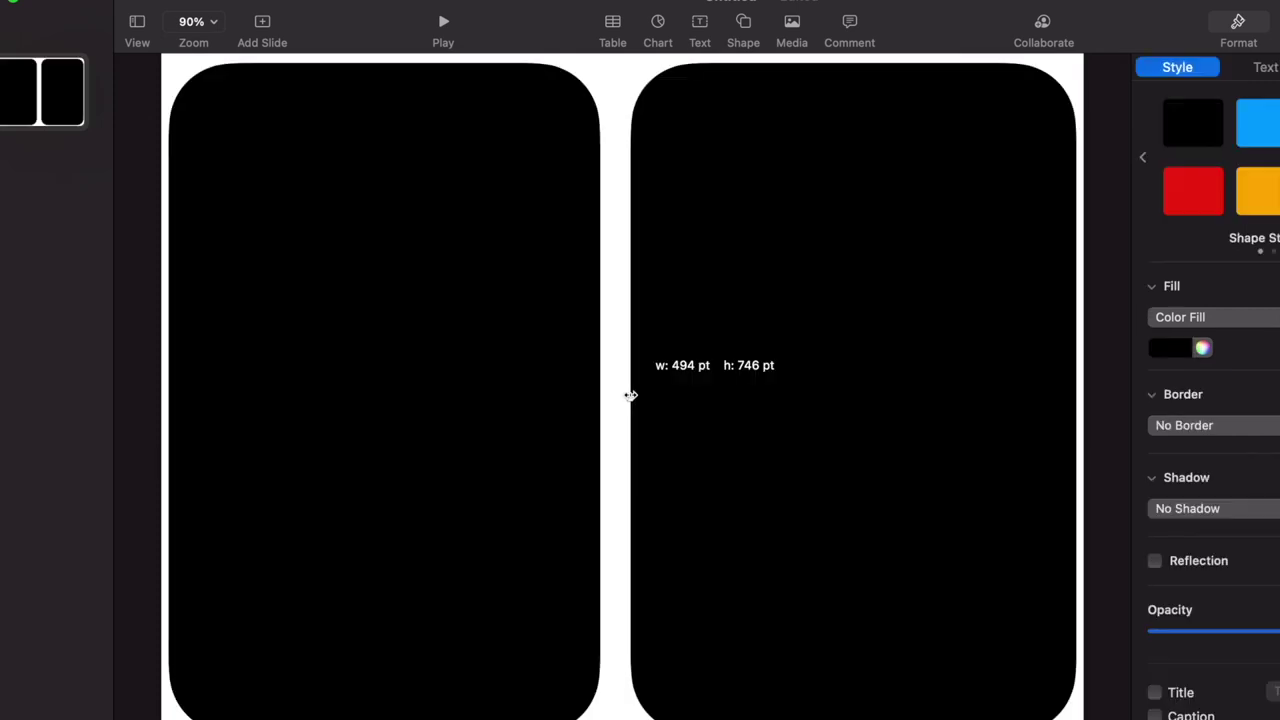
- Widen the right black rounded rectangle toward the slide centre beside the left one
mouse_move(630, 396)
mouse_down()
mouse_move(602, 397)
mouse_move(628, 400)
mouse_up()
click(587, 392)
click(641, 401)
- Fill the right rounded rectangle with the orange FEAE00 swatch
click(496, 395)
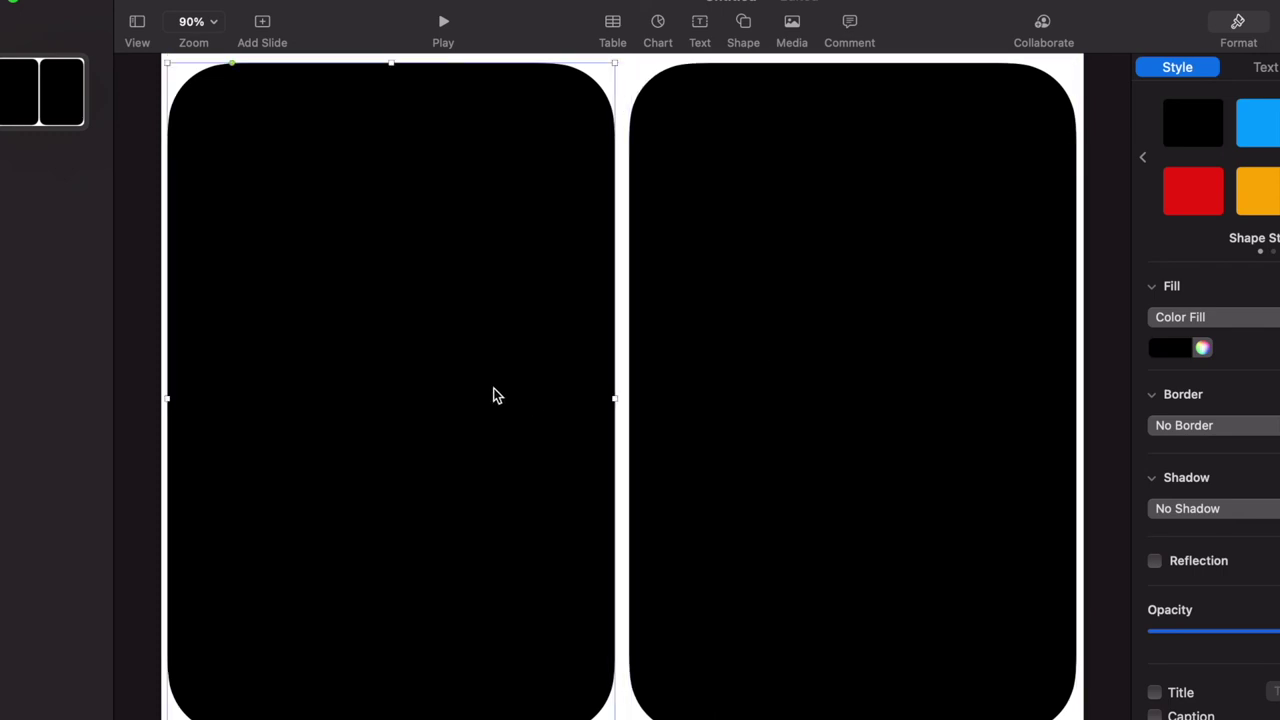
right_click(757, 262)
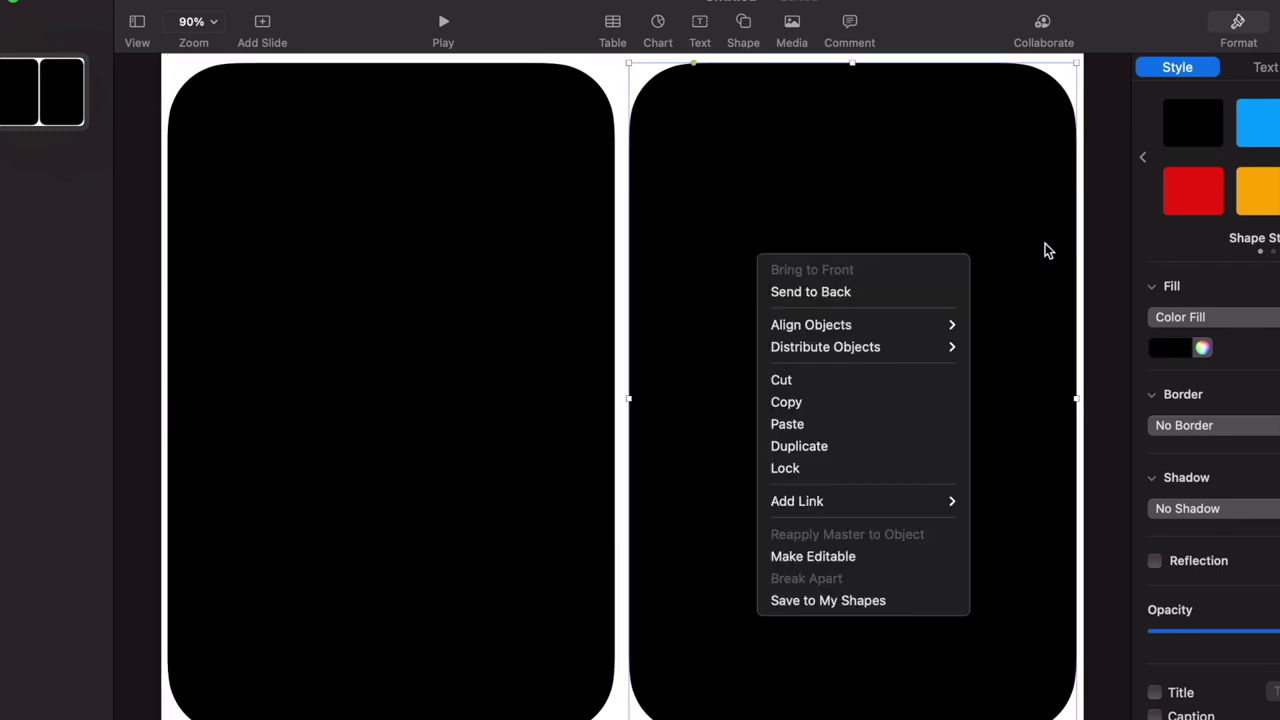
click(903, 174)
click(1202, 347)
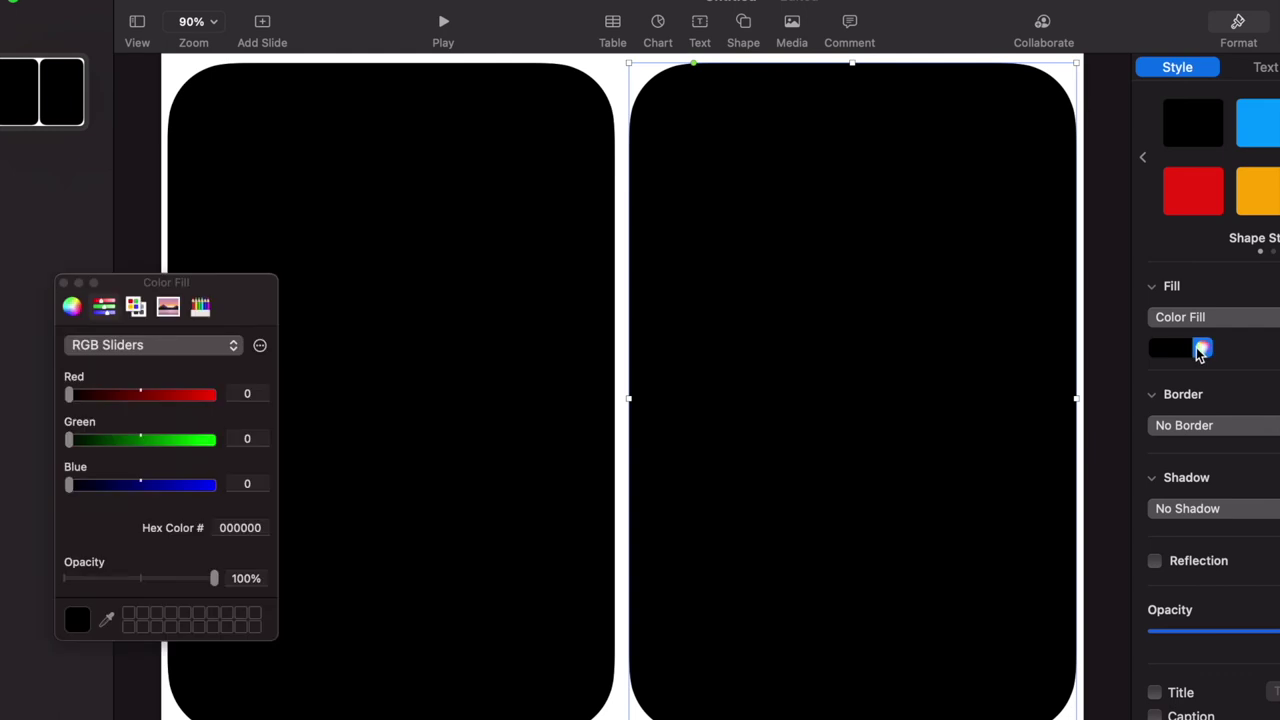
click(1183, 358)
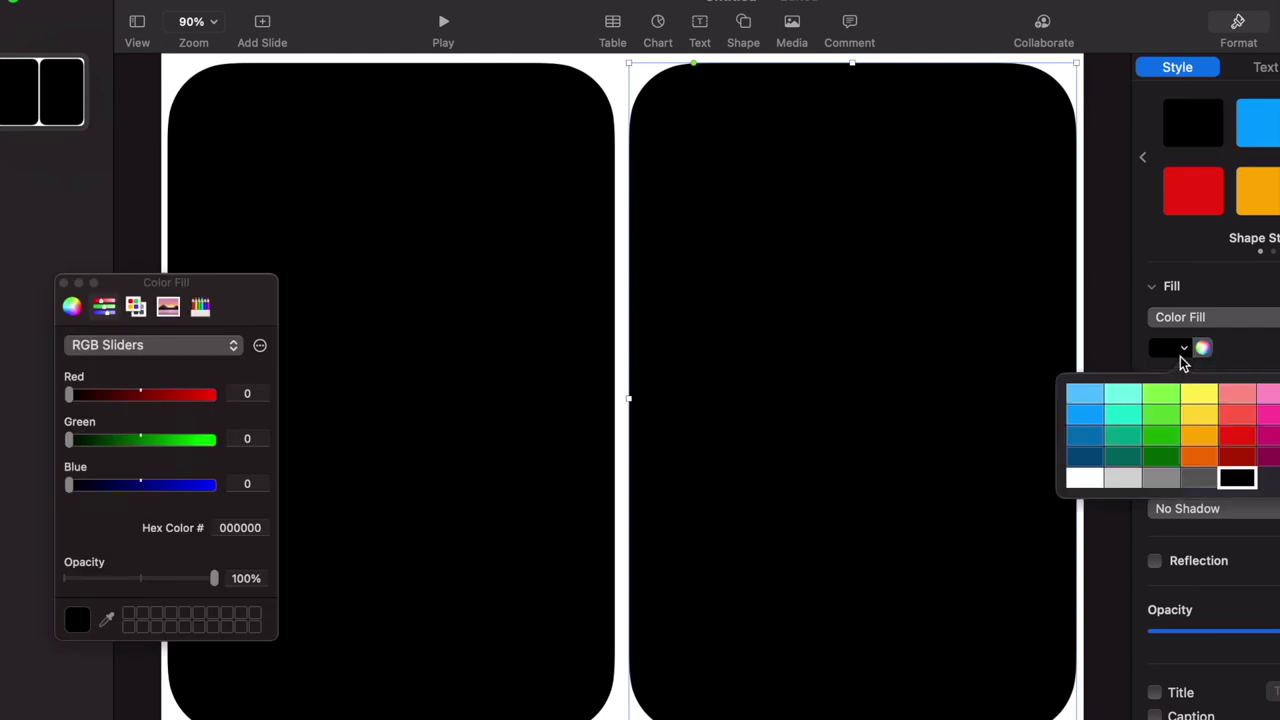
click(1206, 446)
- Fill the left rounded rectangle with the same orange FEAE00 swatch
click(540, 436)
click(1172, 347)
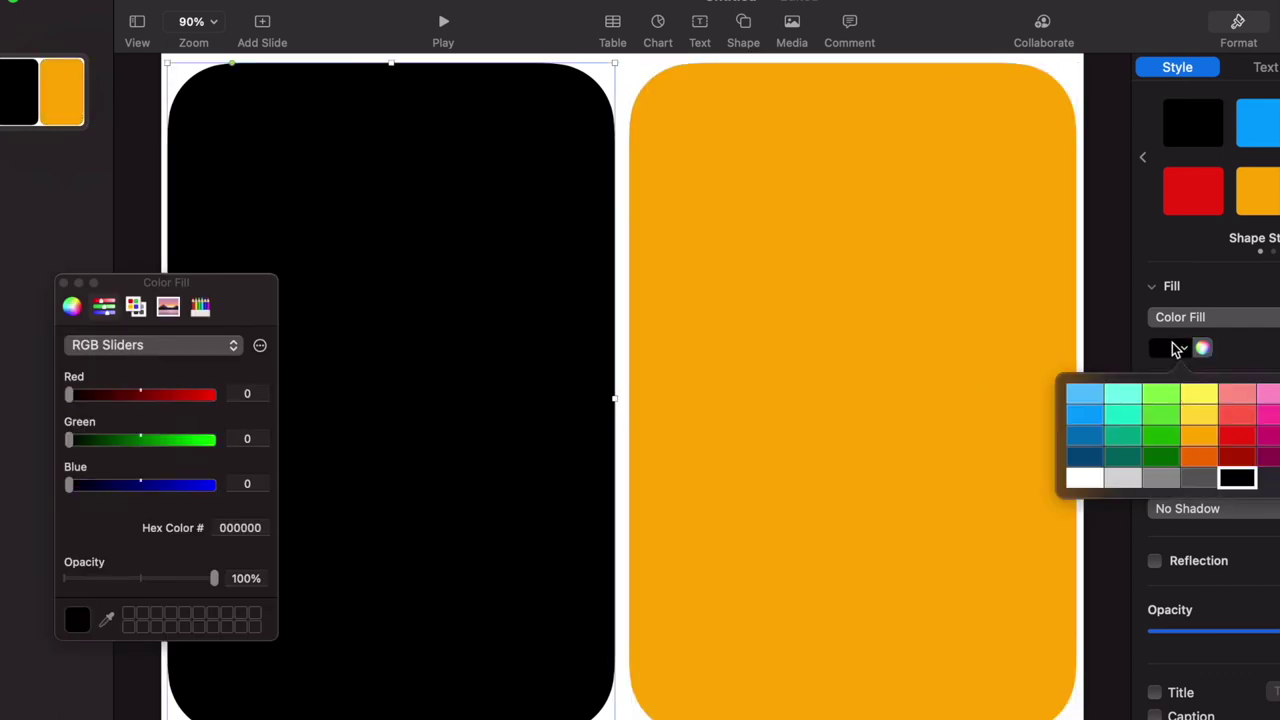
click(1201, 436)
click(928, 386)
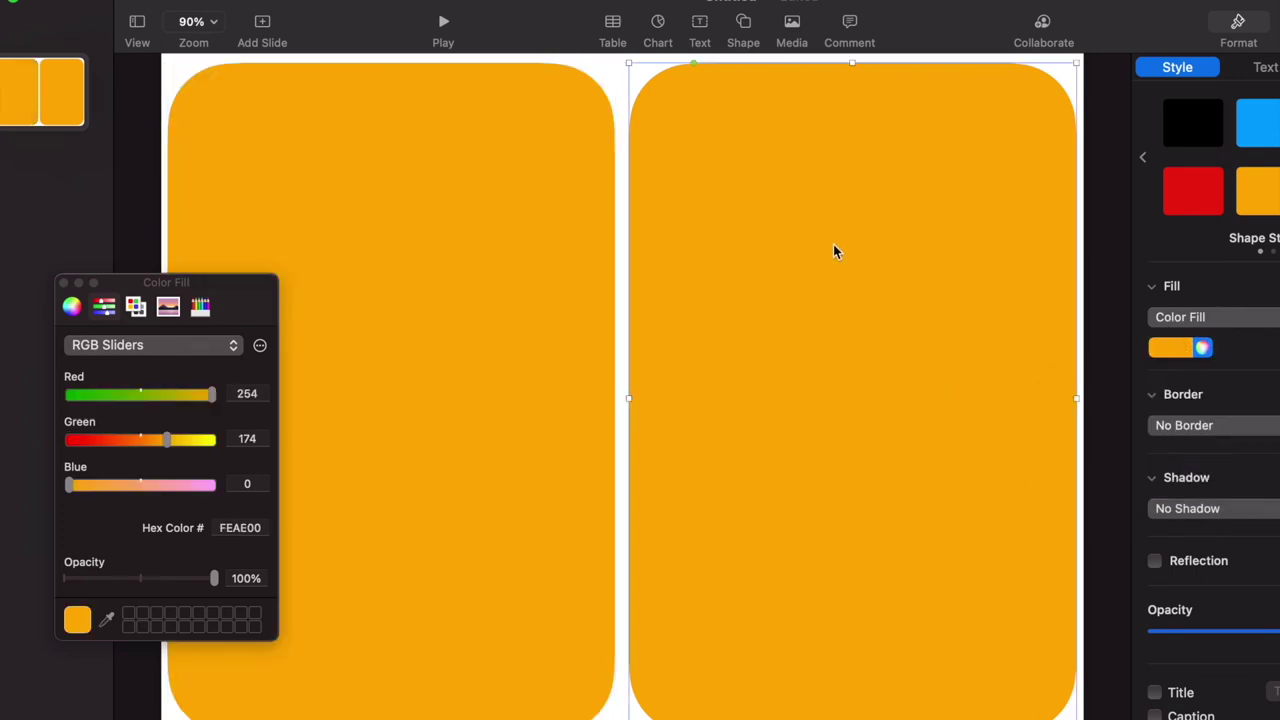
click(783, 30)
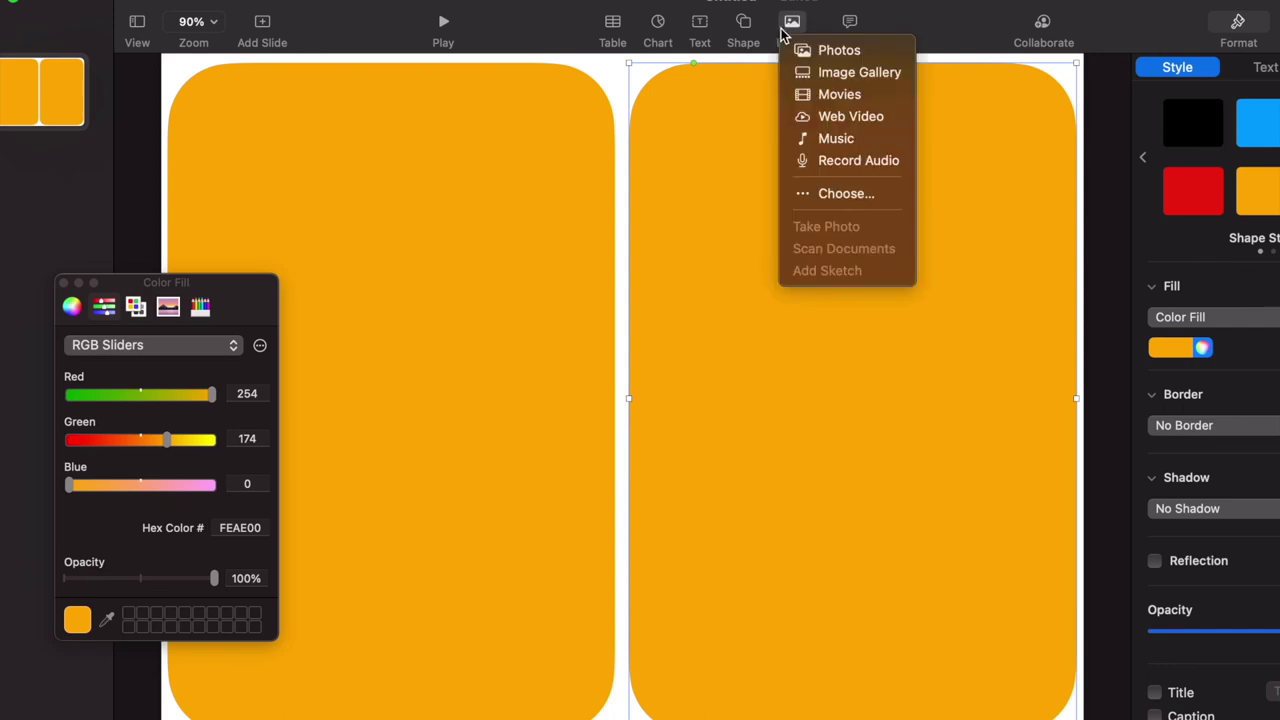
- Insert the exported gold ring PNG from the Image Gallery and stretch it to full height
click(834, 69)
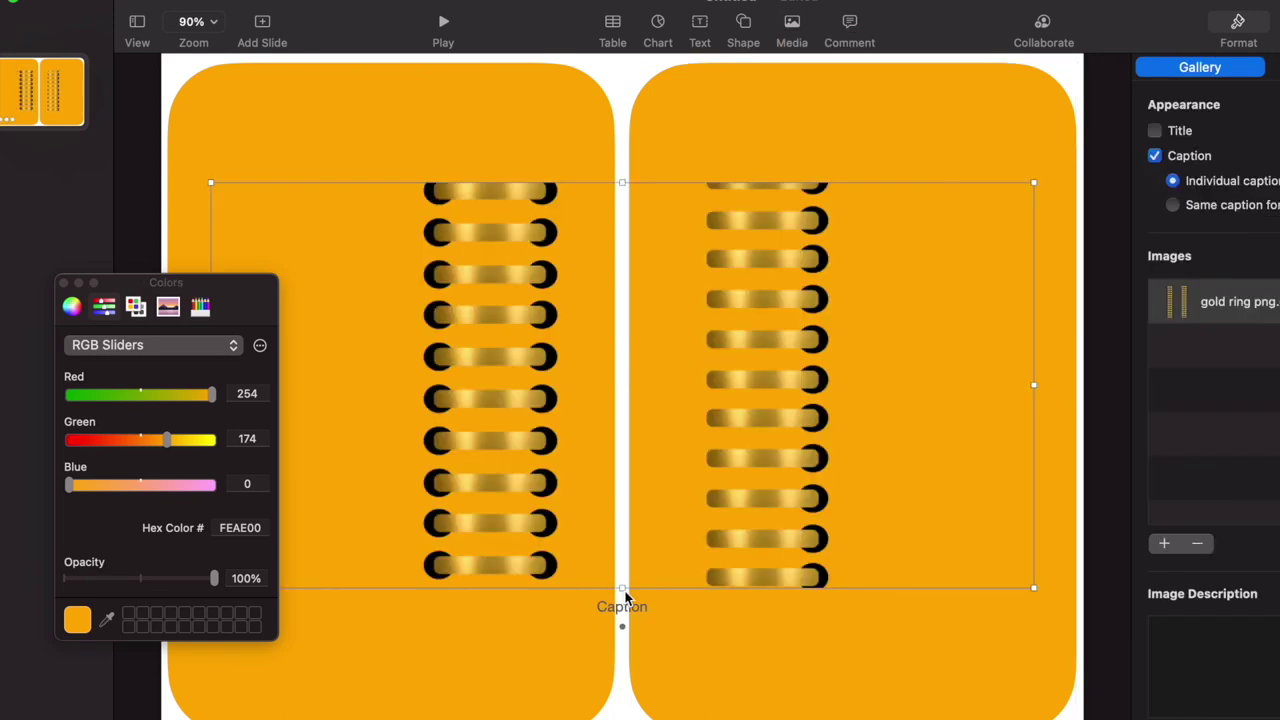
drag(622, 588, 622, 684)
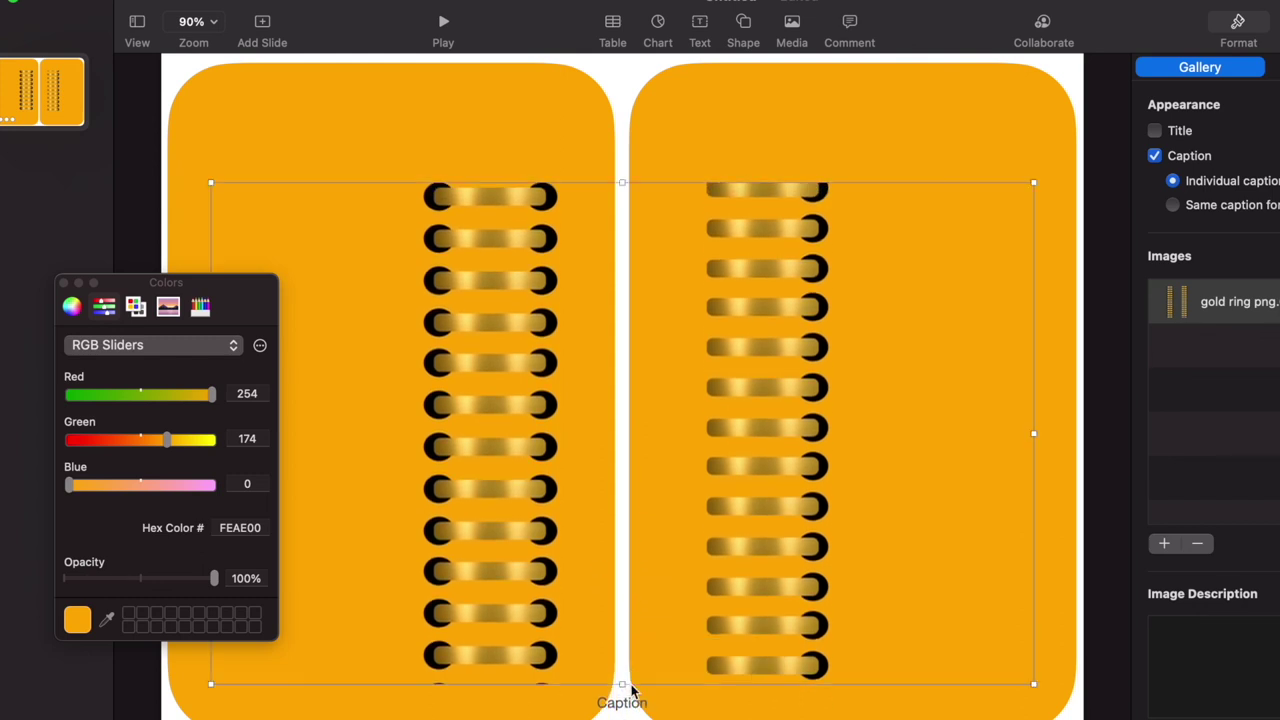
drag(623, 182, 622, 79)
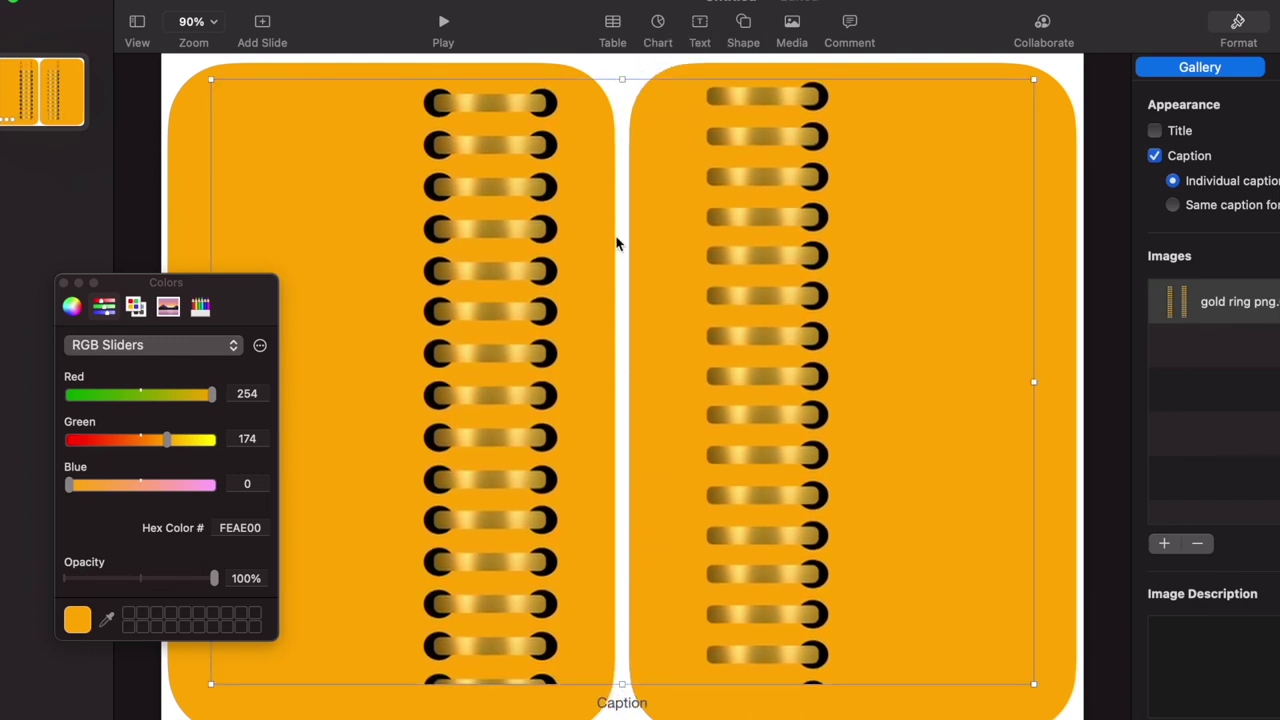
mouse_move(622, 684)
mouse_down()
mouse_move(623, 716)
mouse_move(622, 683)
mouse_up()
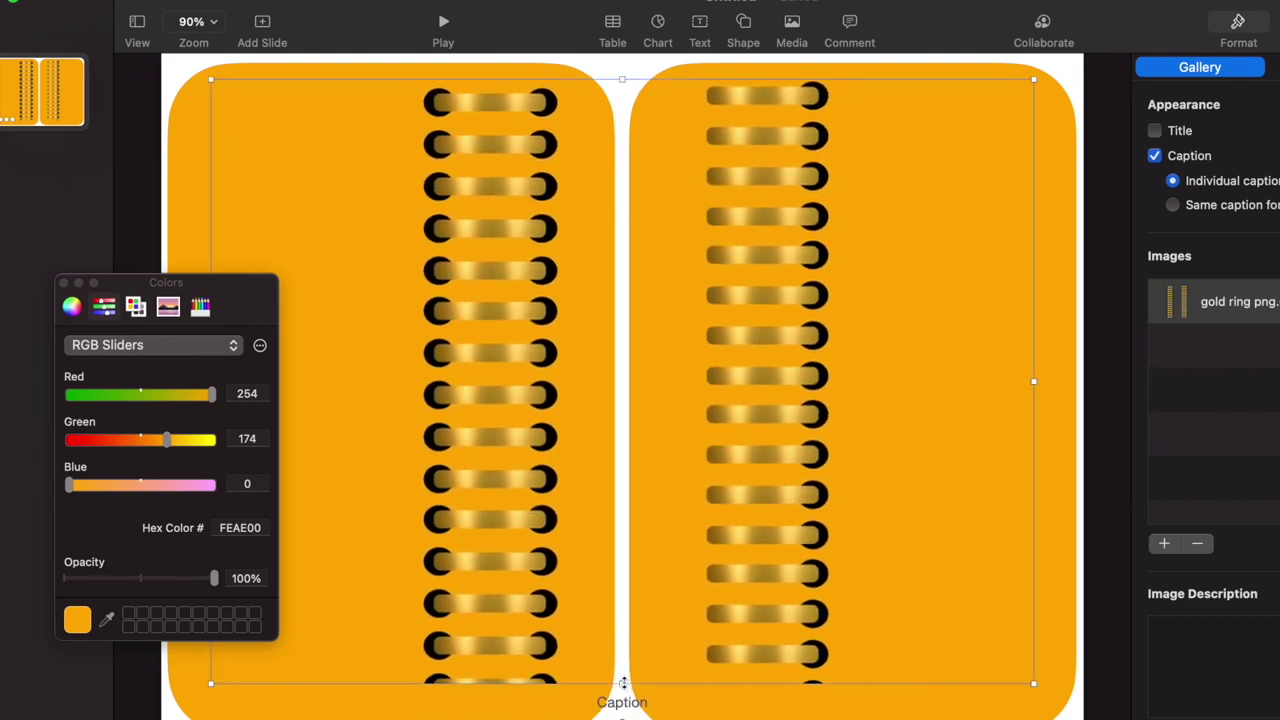
- Position the ring image, about 914 × 712 pt, so one column straddles the pages' gap
drag(753, 507, 887, 537)
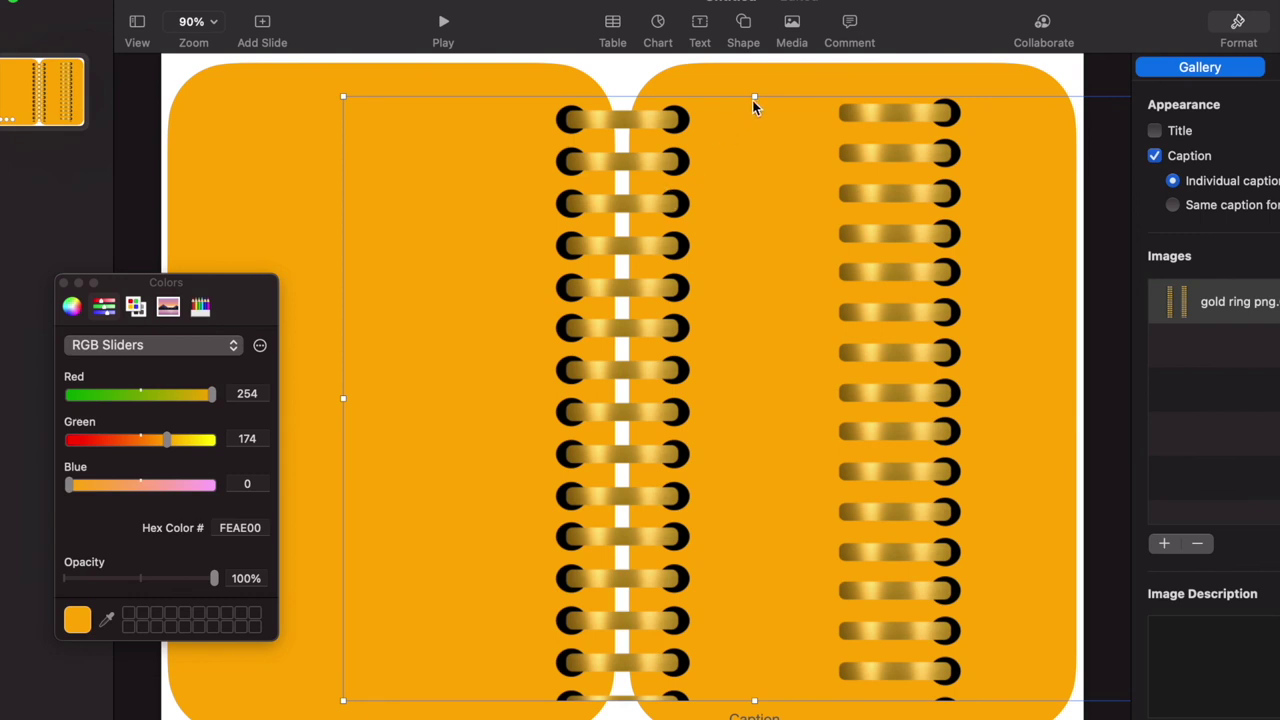
drag(753, 100, 754, 67)
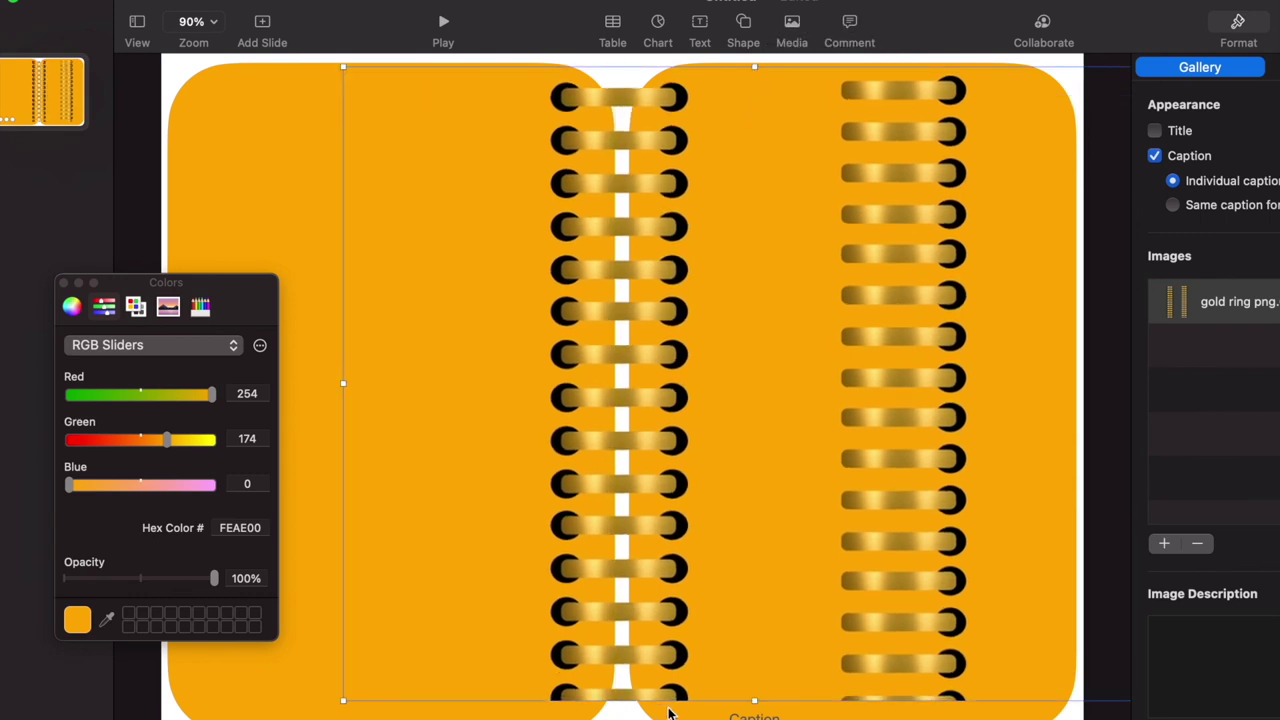
drag(755, 703, 755, 710)
drag(743, 626, 745, 628)
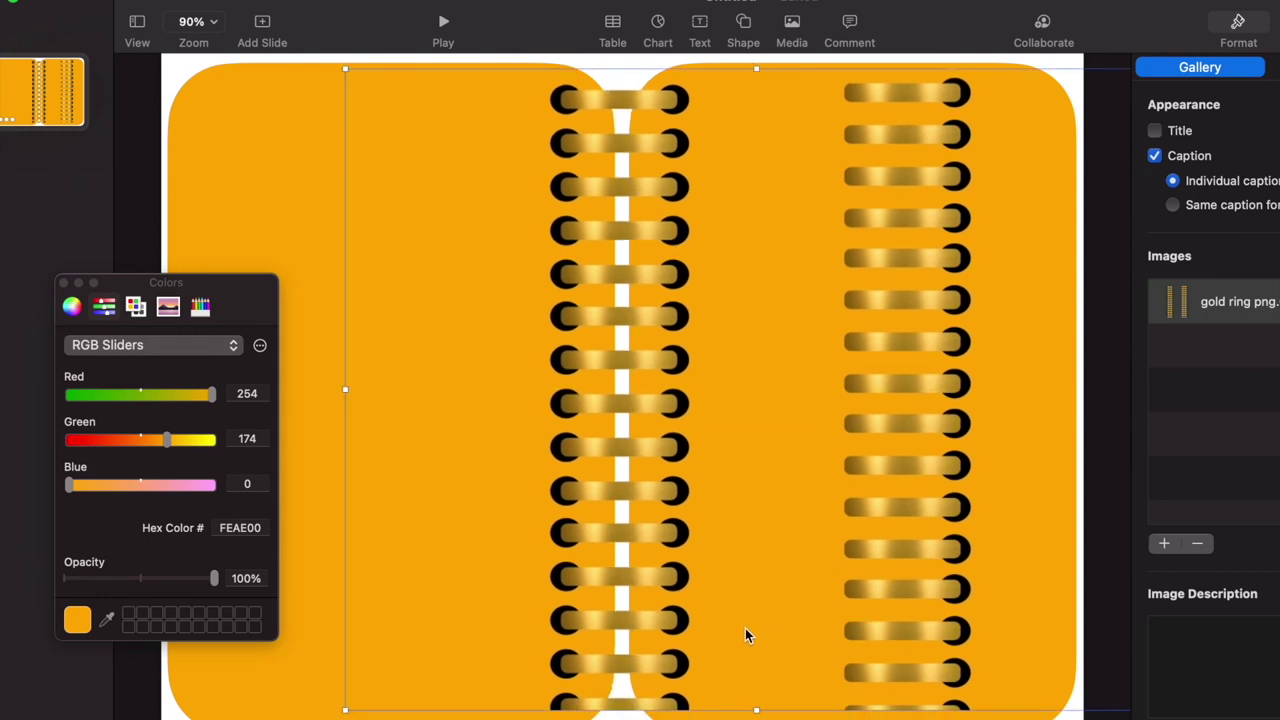
drag(846, 537, 809, 546)
click(240, 218)
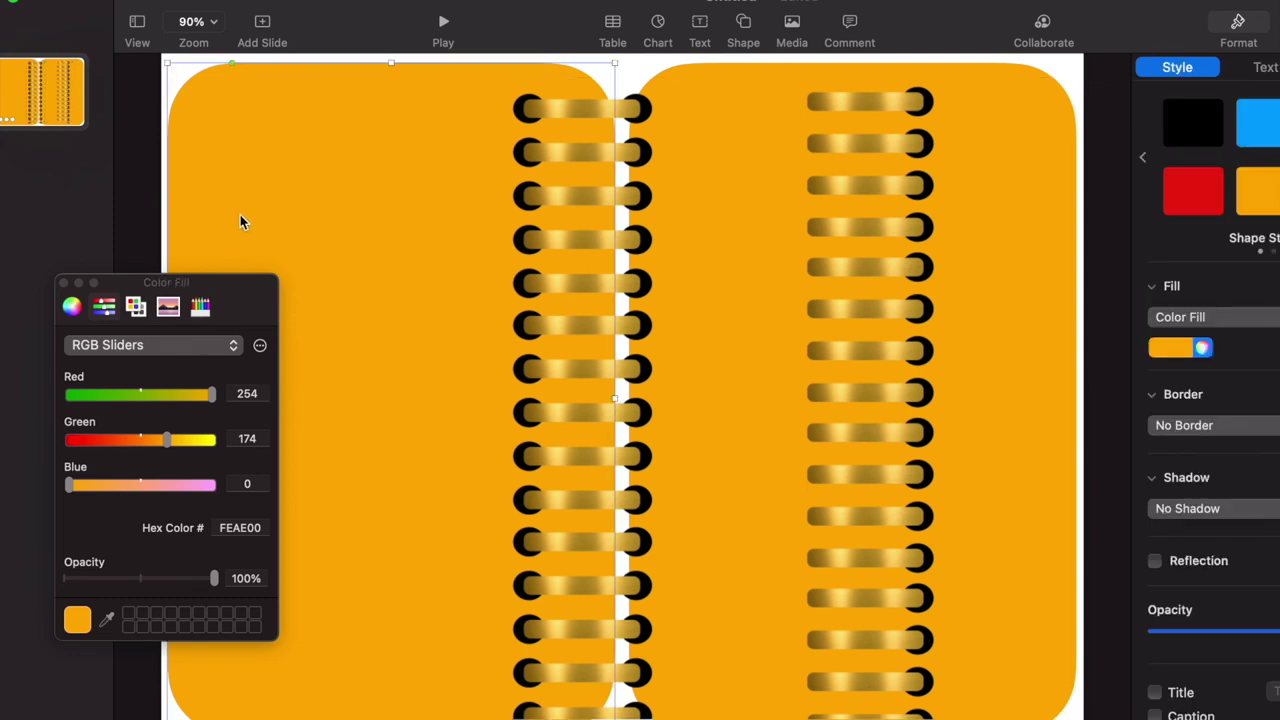
- Delete the left orange page and shift the ring image so a column hooks over the remaining page's left edge
key(Delete)
click(778, 240)
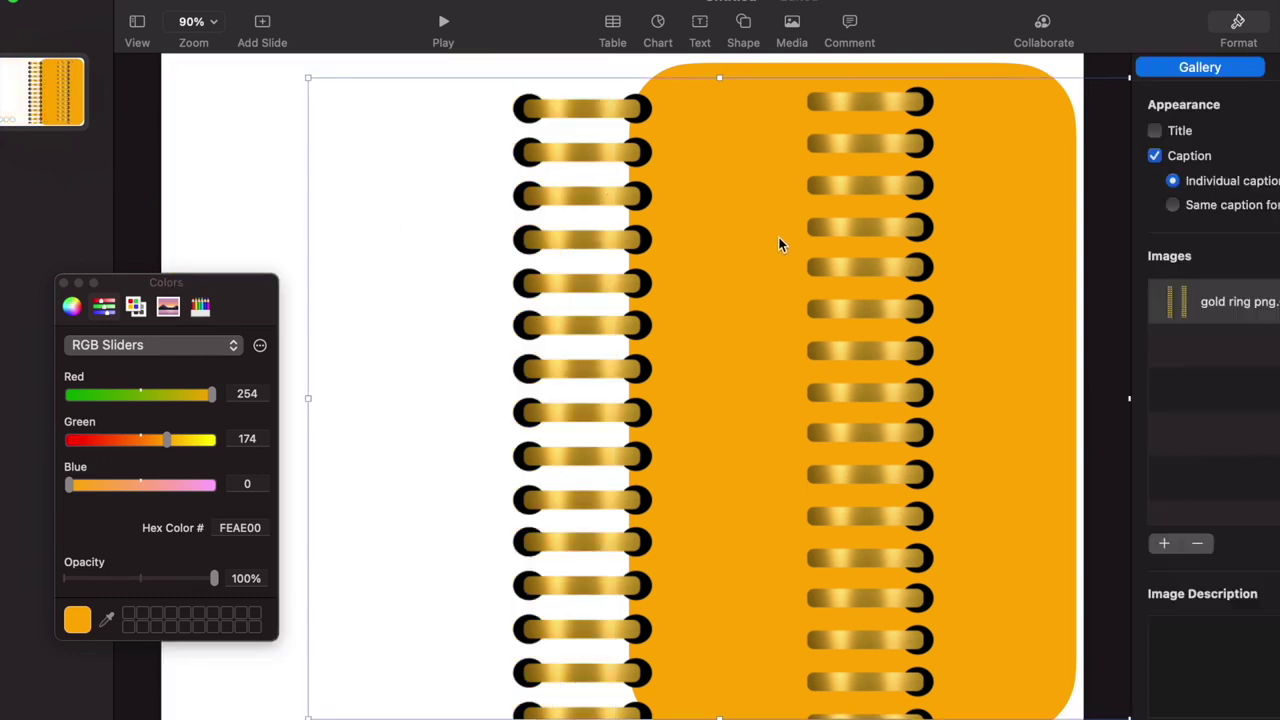
drag(779, 238, 549, 229)
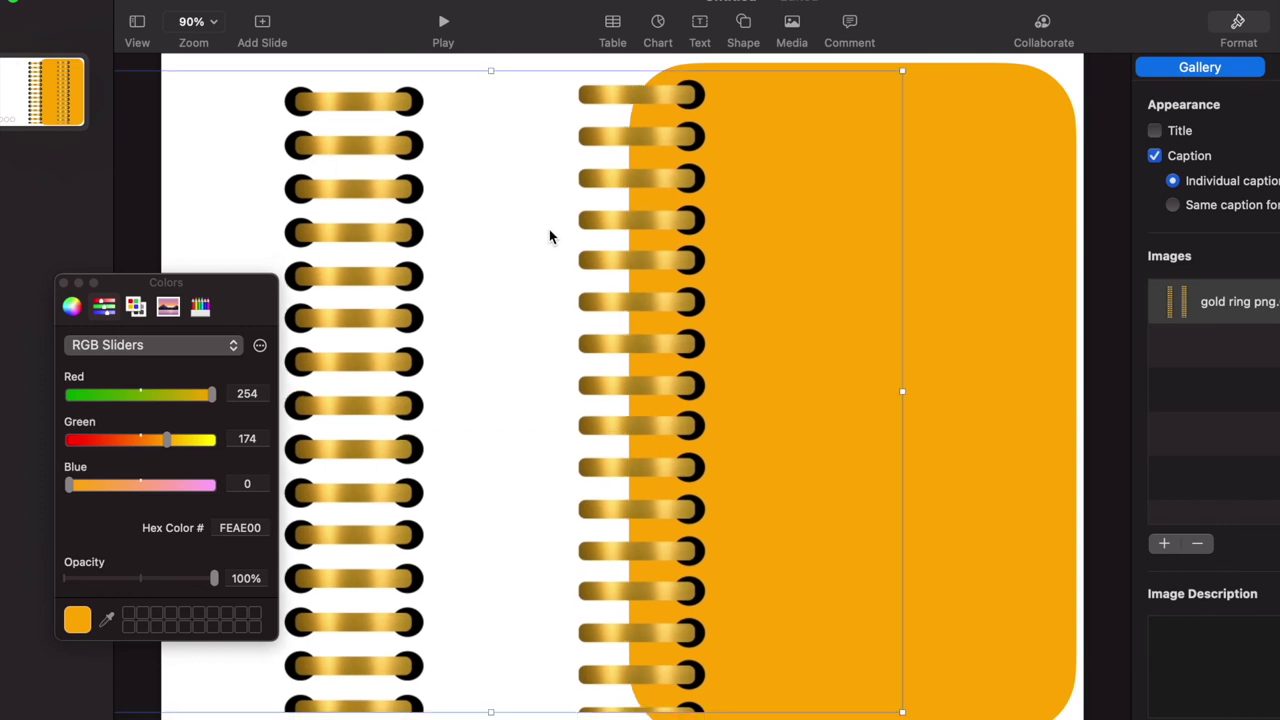
click(964, 300)
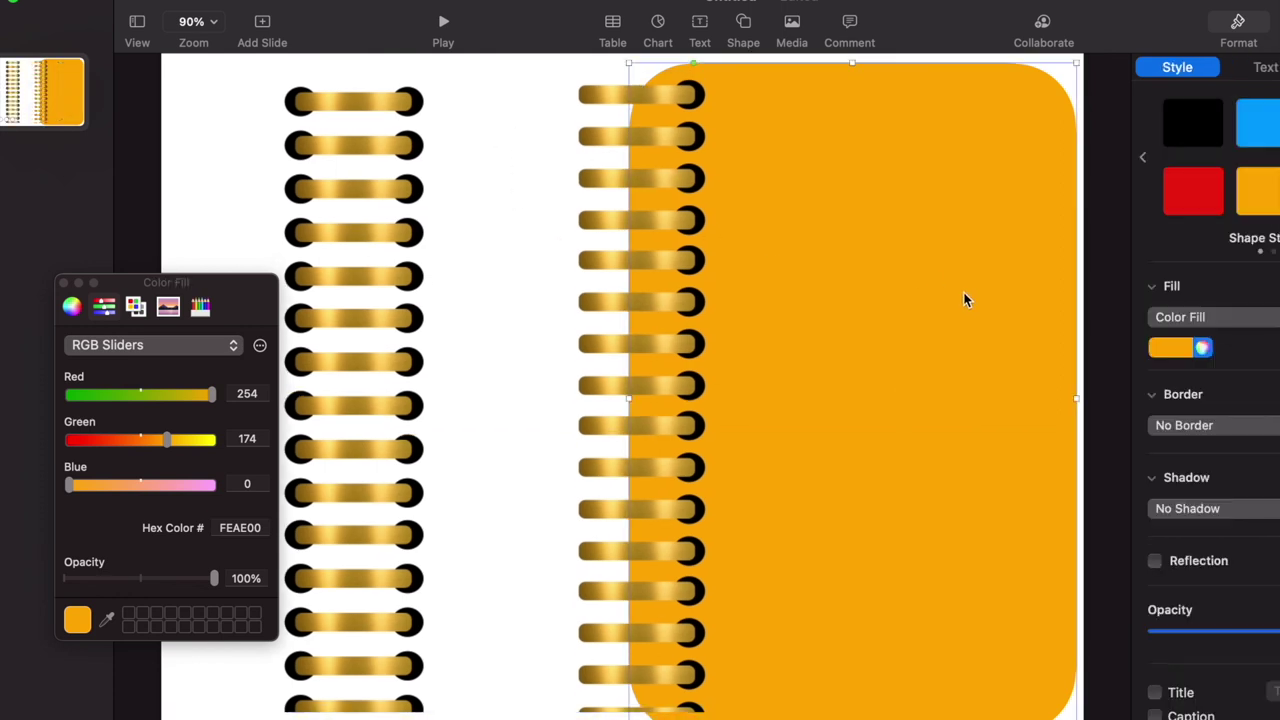
click(804, 355)
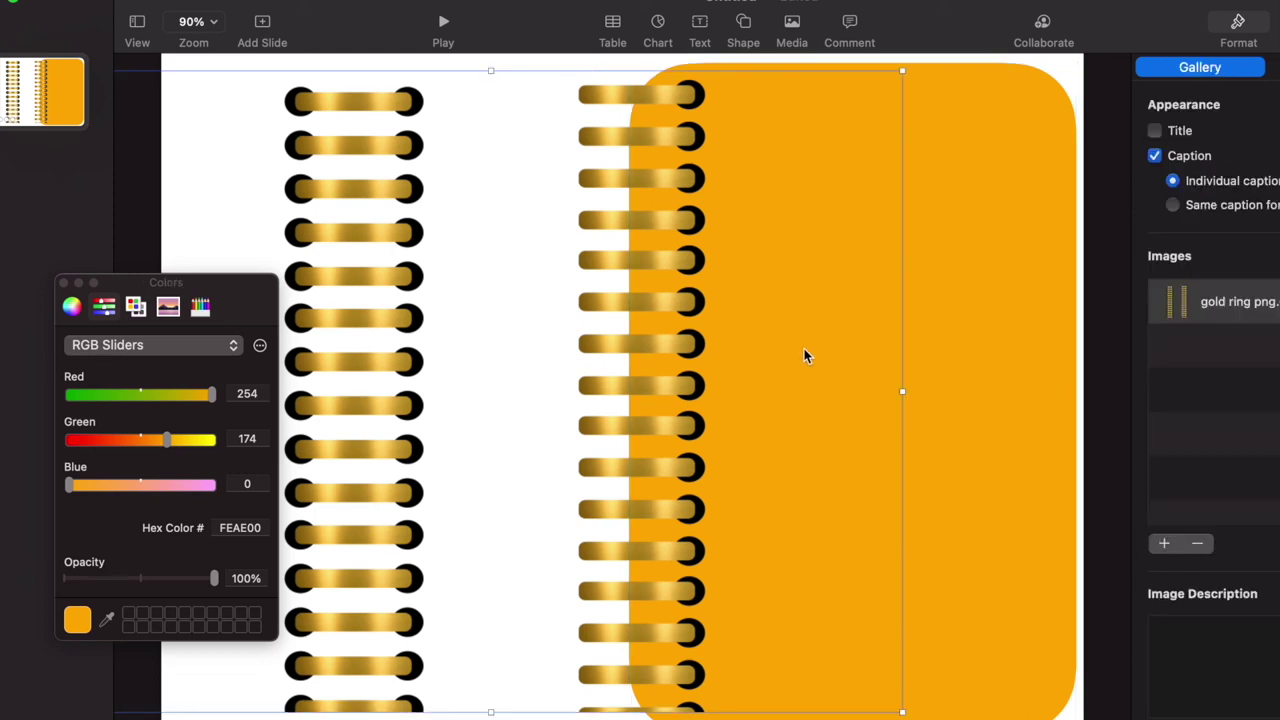
drag(902, 389, 852, 390)
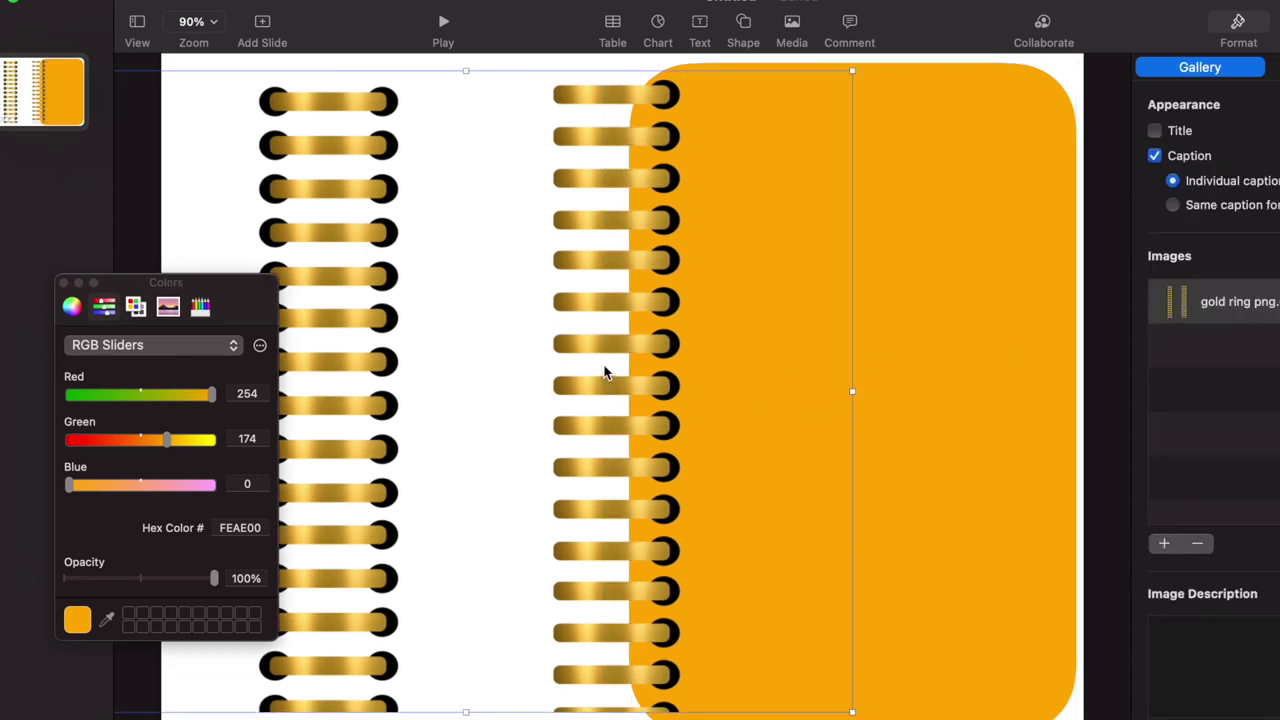
drag(571, 351, 591, 354)
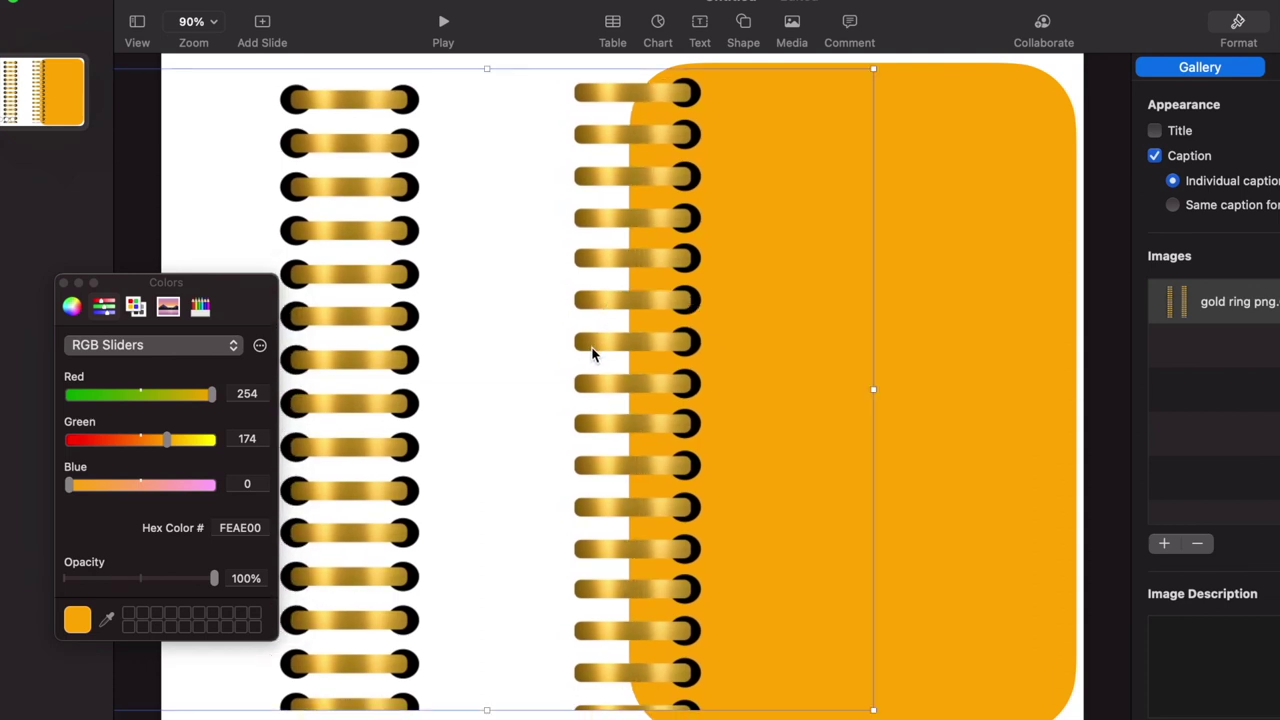